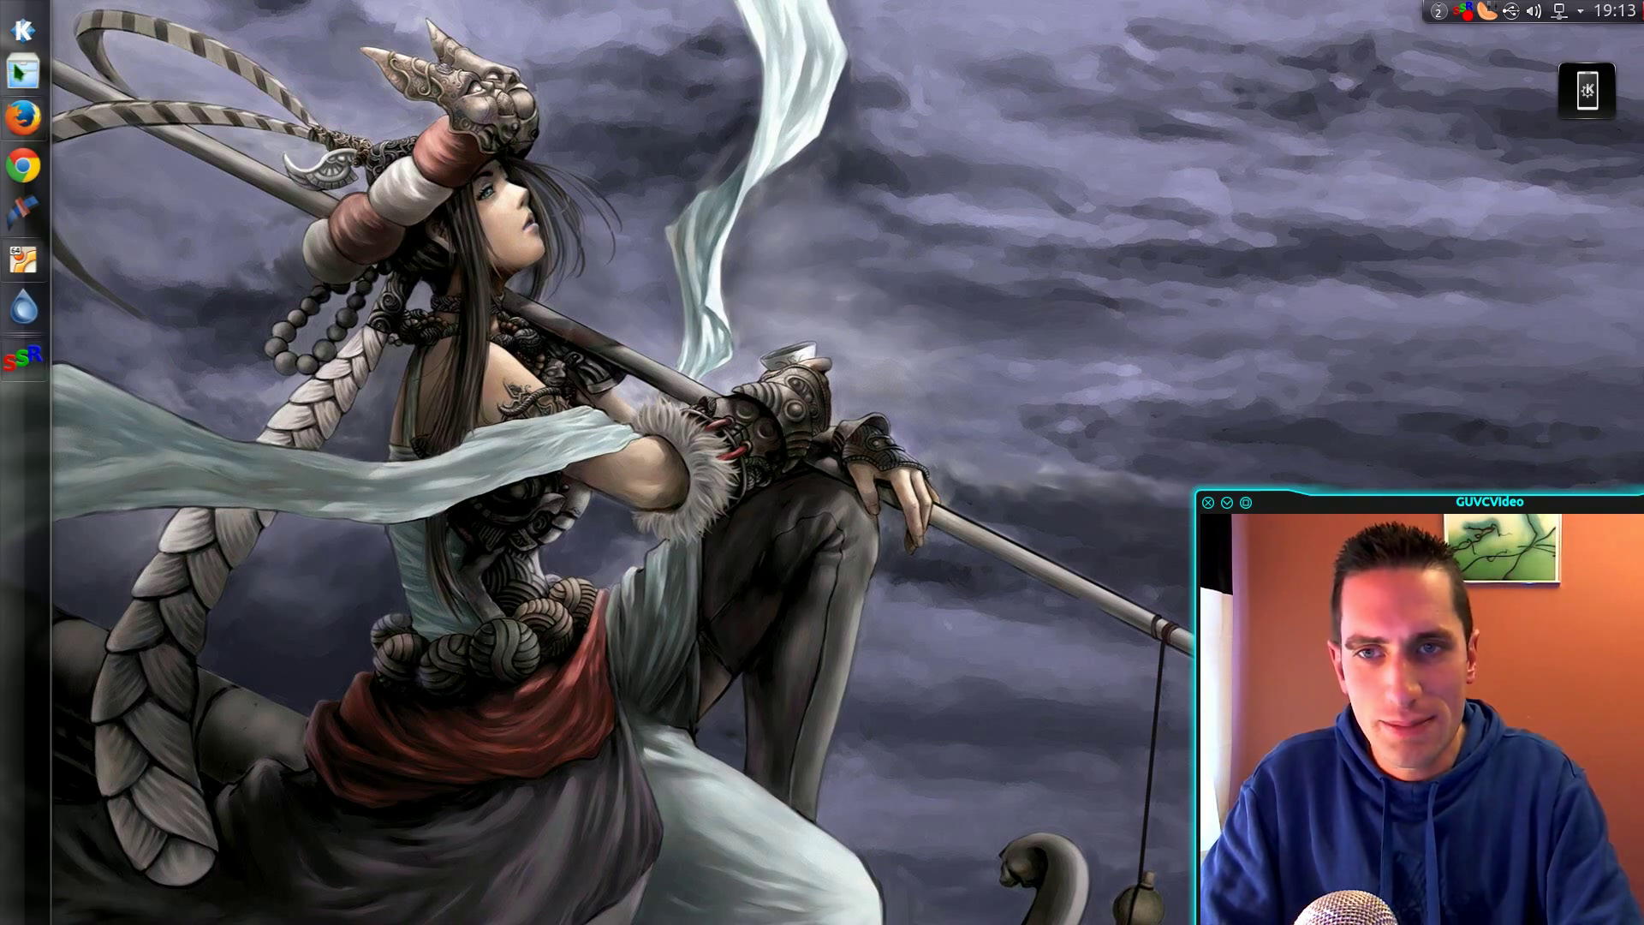
In Dolphin, view today's files, then search indexed Documents for 'mor' and clear the term
click(23, 73)
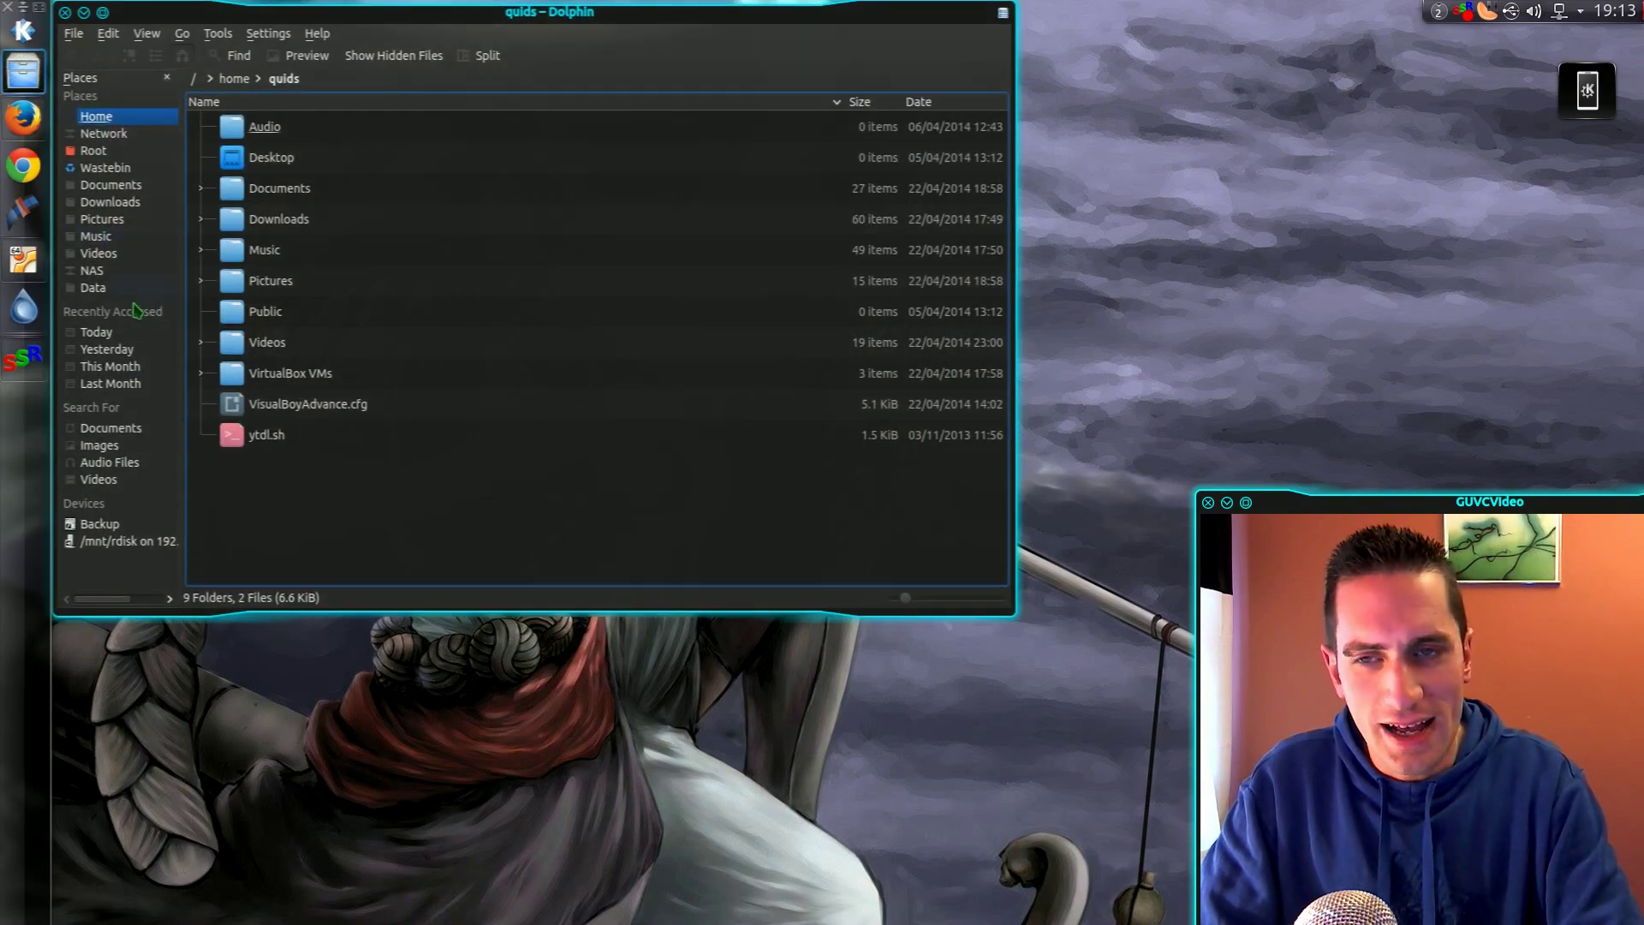
click(103, 333)
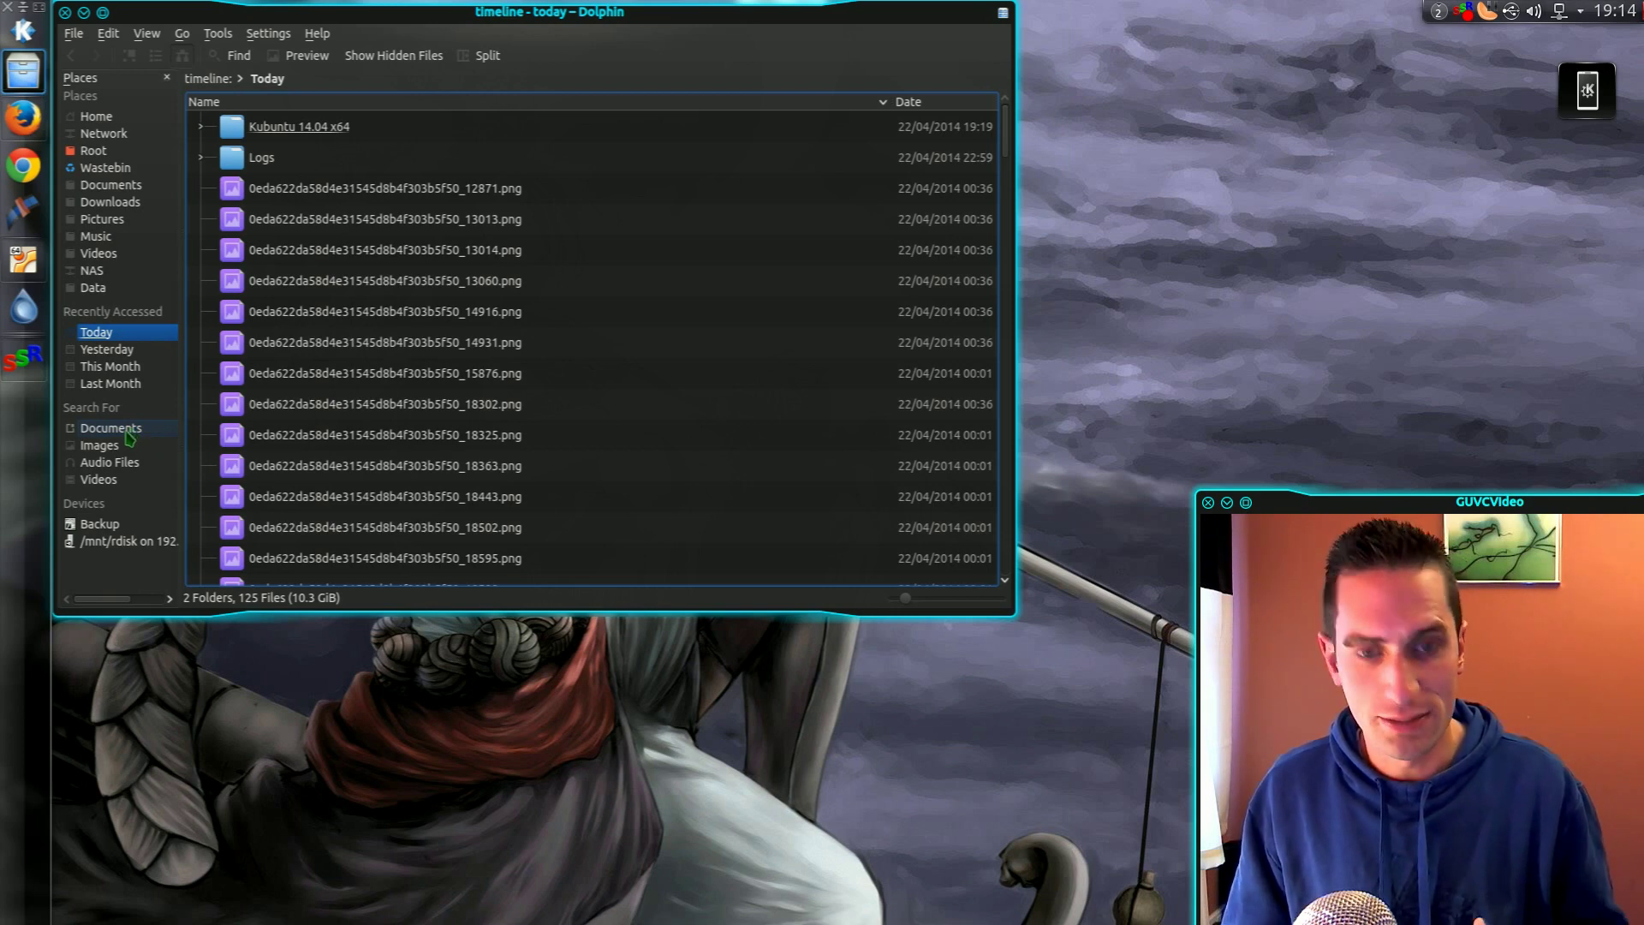
click(130, 432)
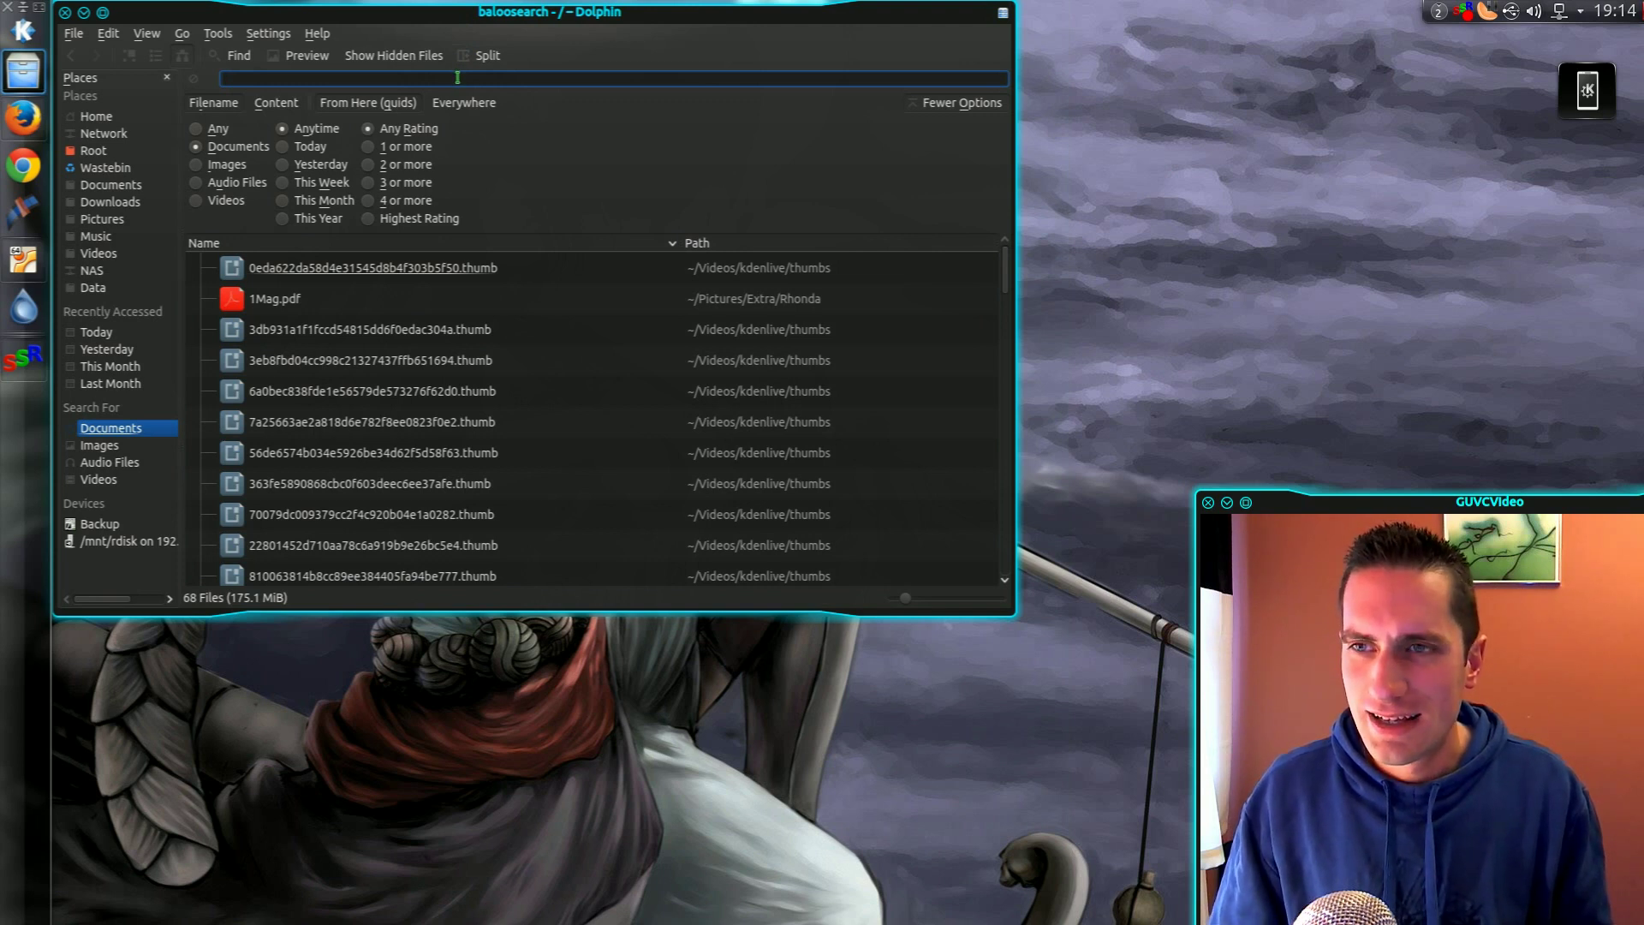
text(mor)
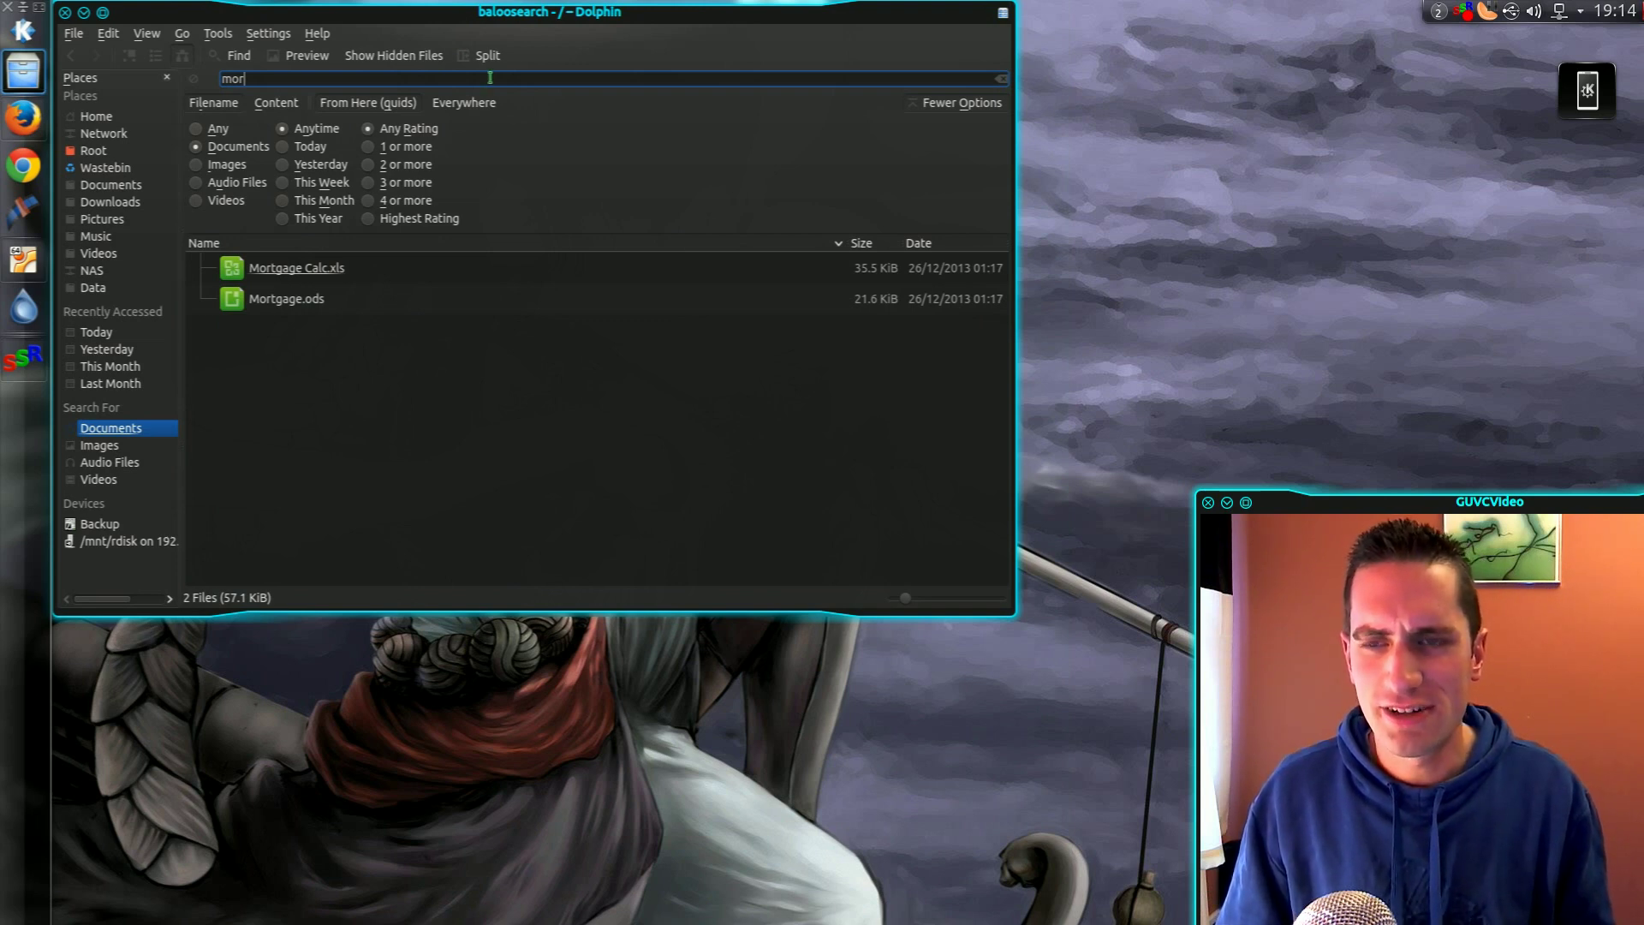
key(BackSpace)
key(BackSpace)
key(BackSpace)
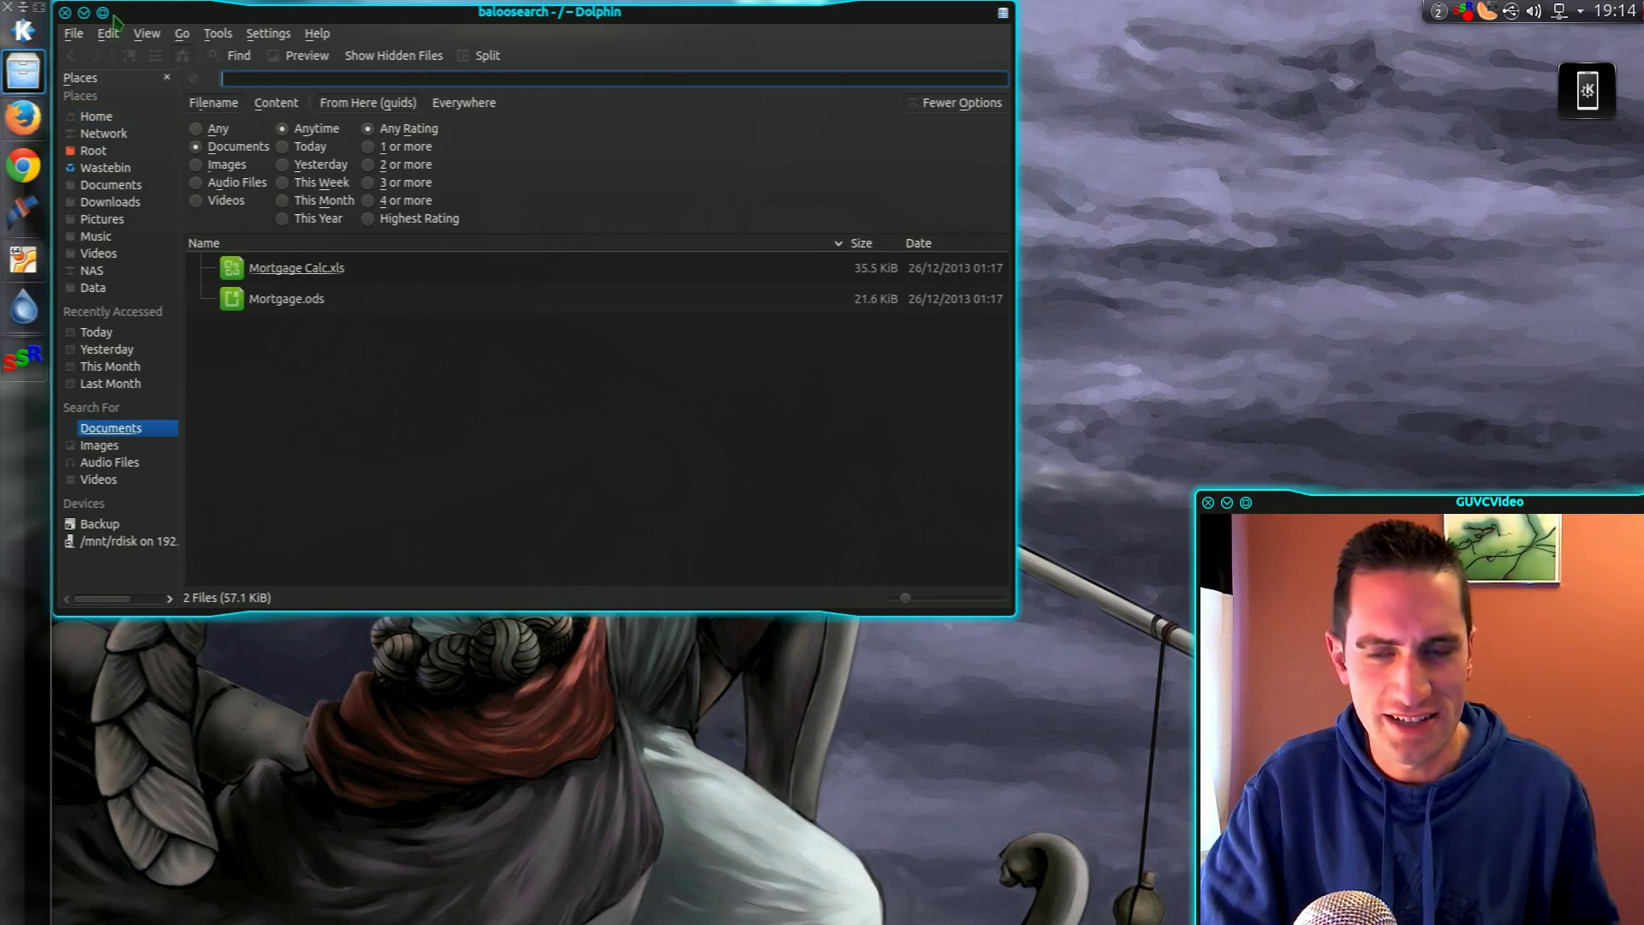
Close Dolphin, open Driver Manager via a 'dri' search, review the GTX 560 Ti nvidia-331 driver, and cancel
click(84, 13)
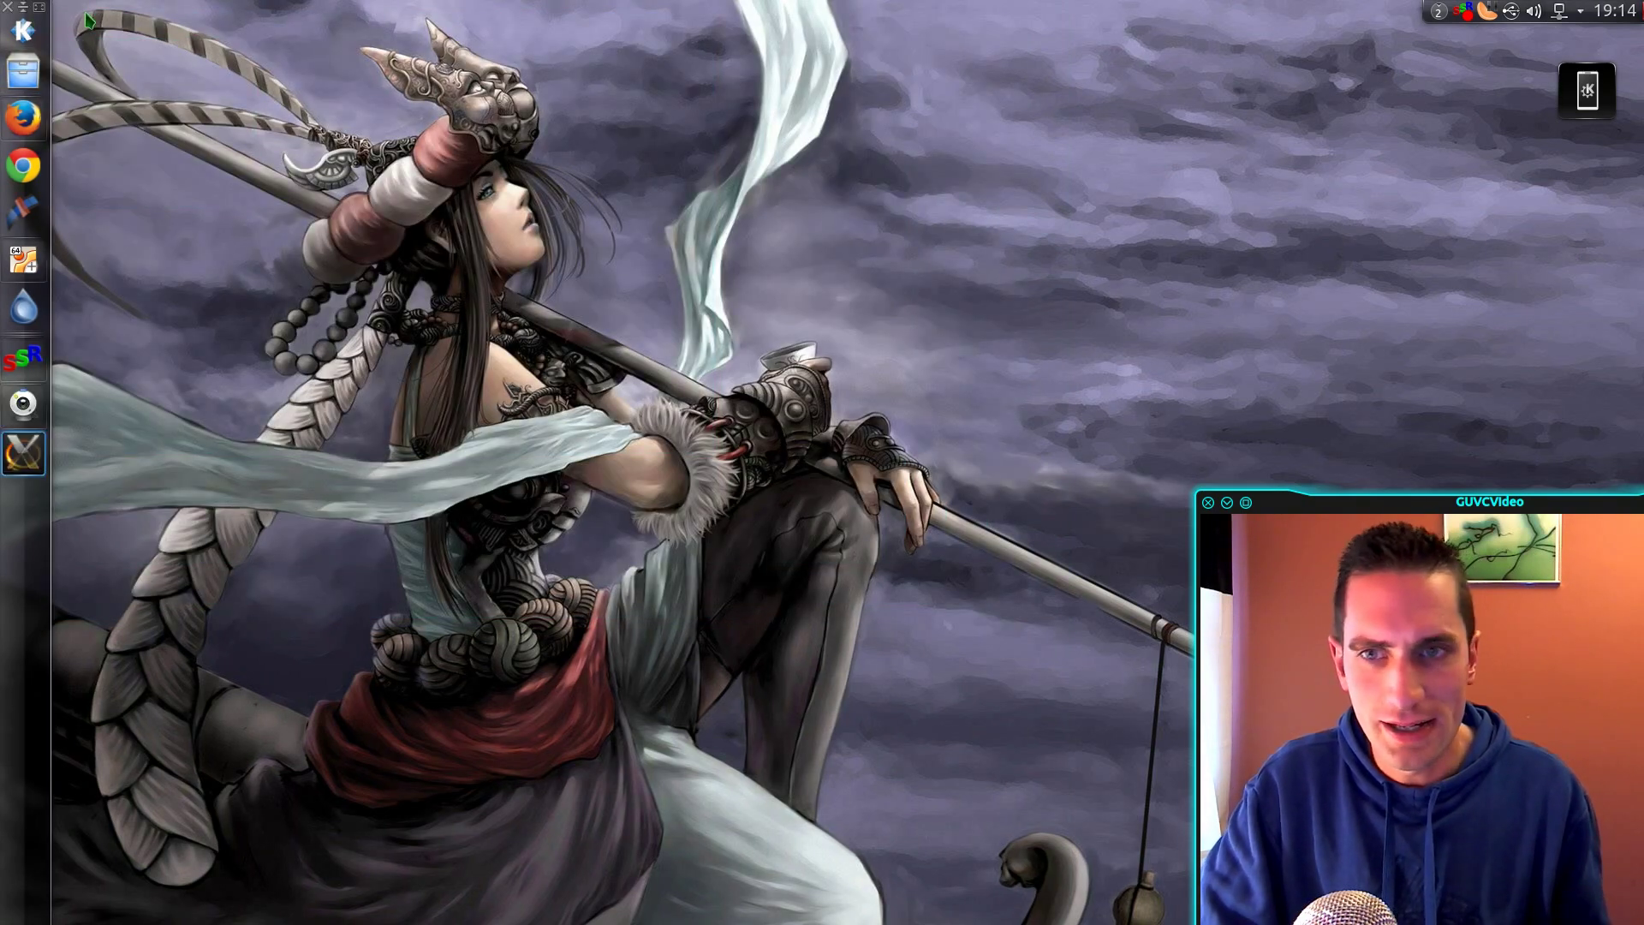
key(alt+F1)
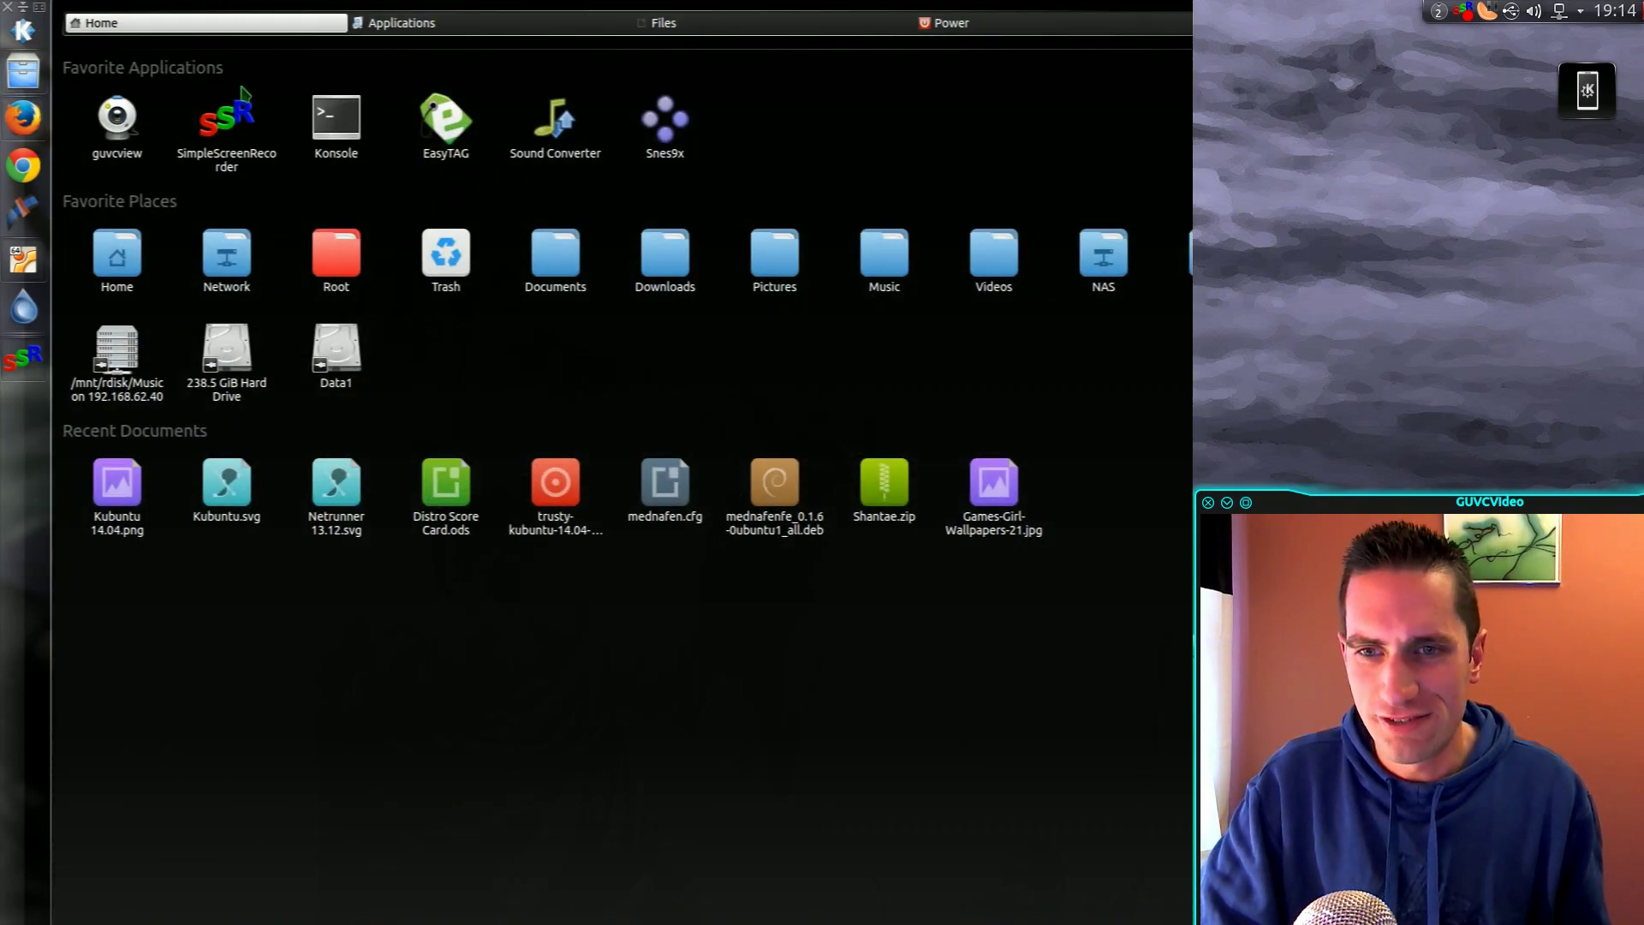
text(dri)
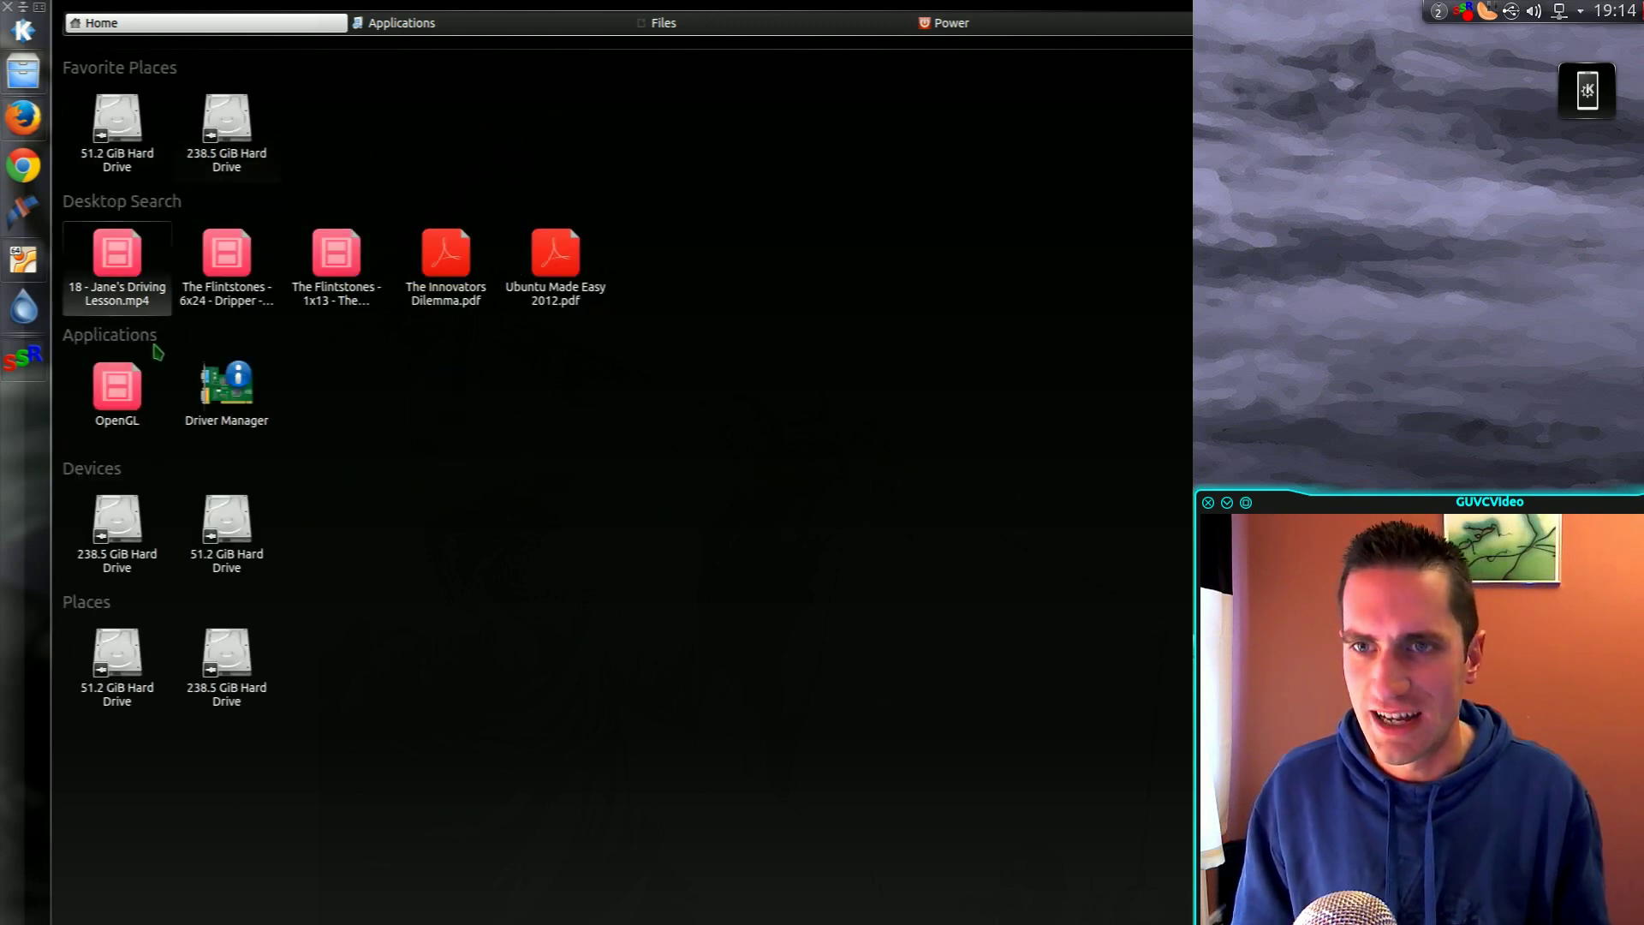
click(195, 398)
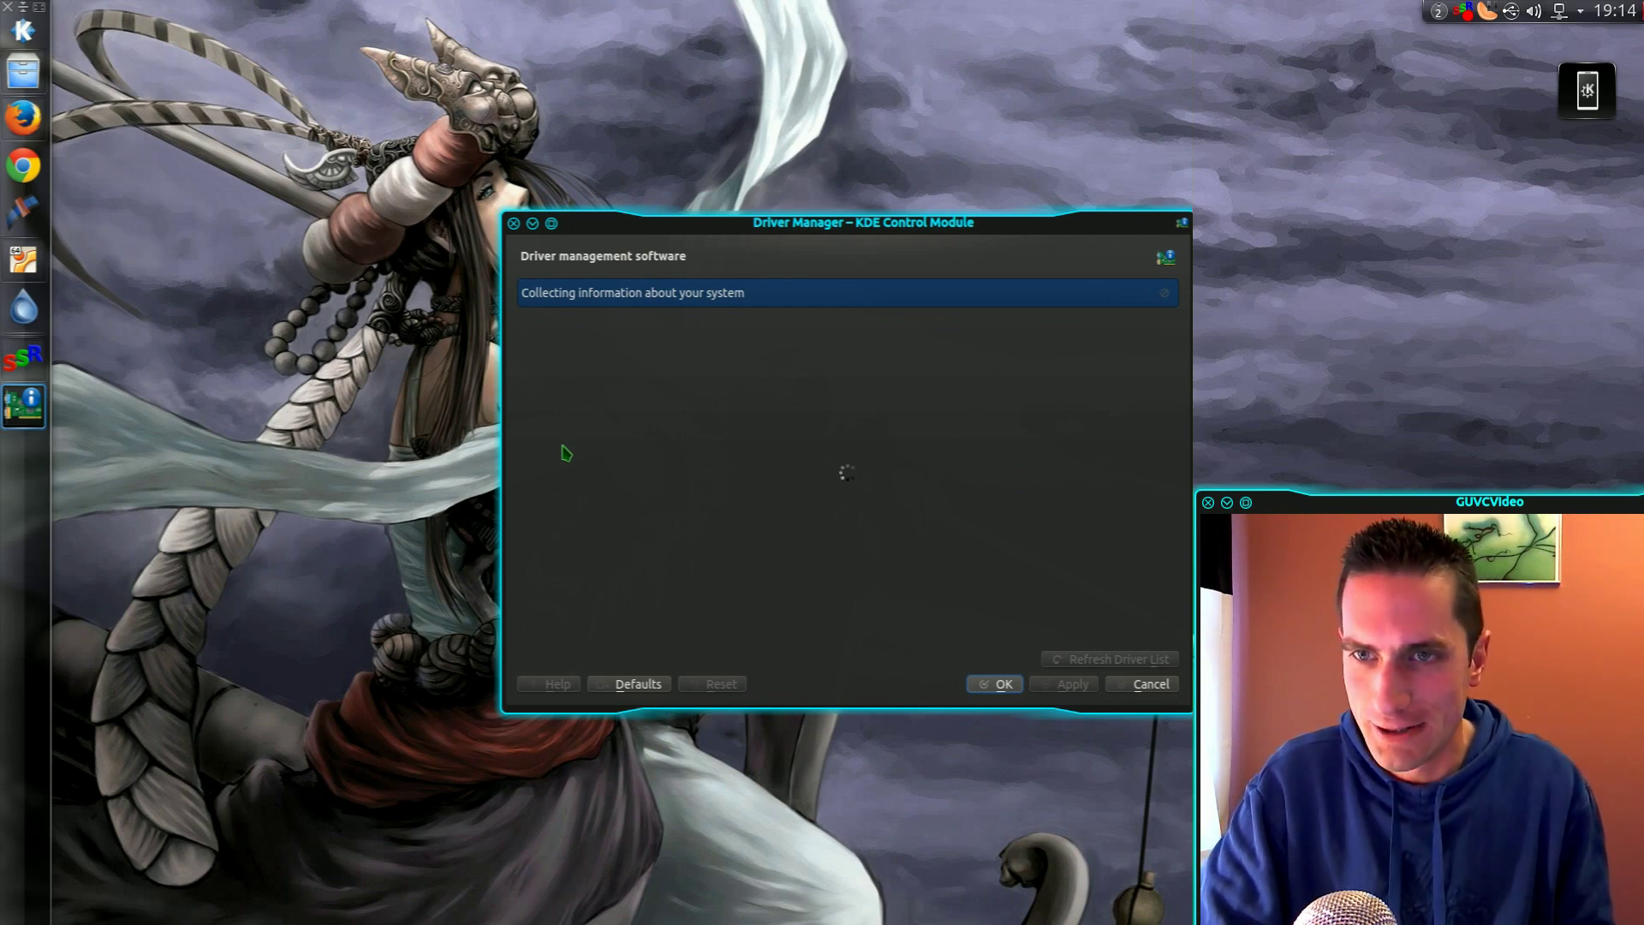
drag(873, 221, 674, 192)
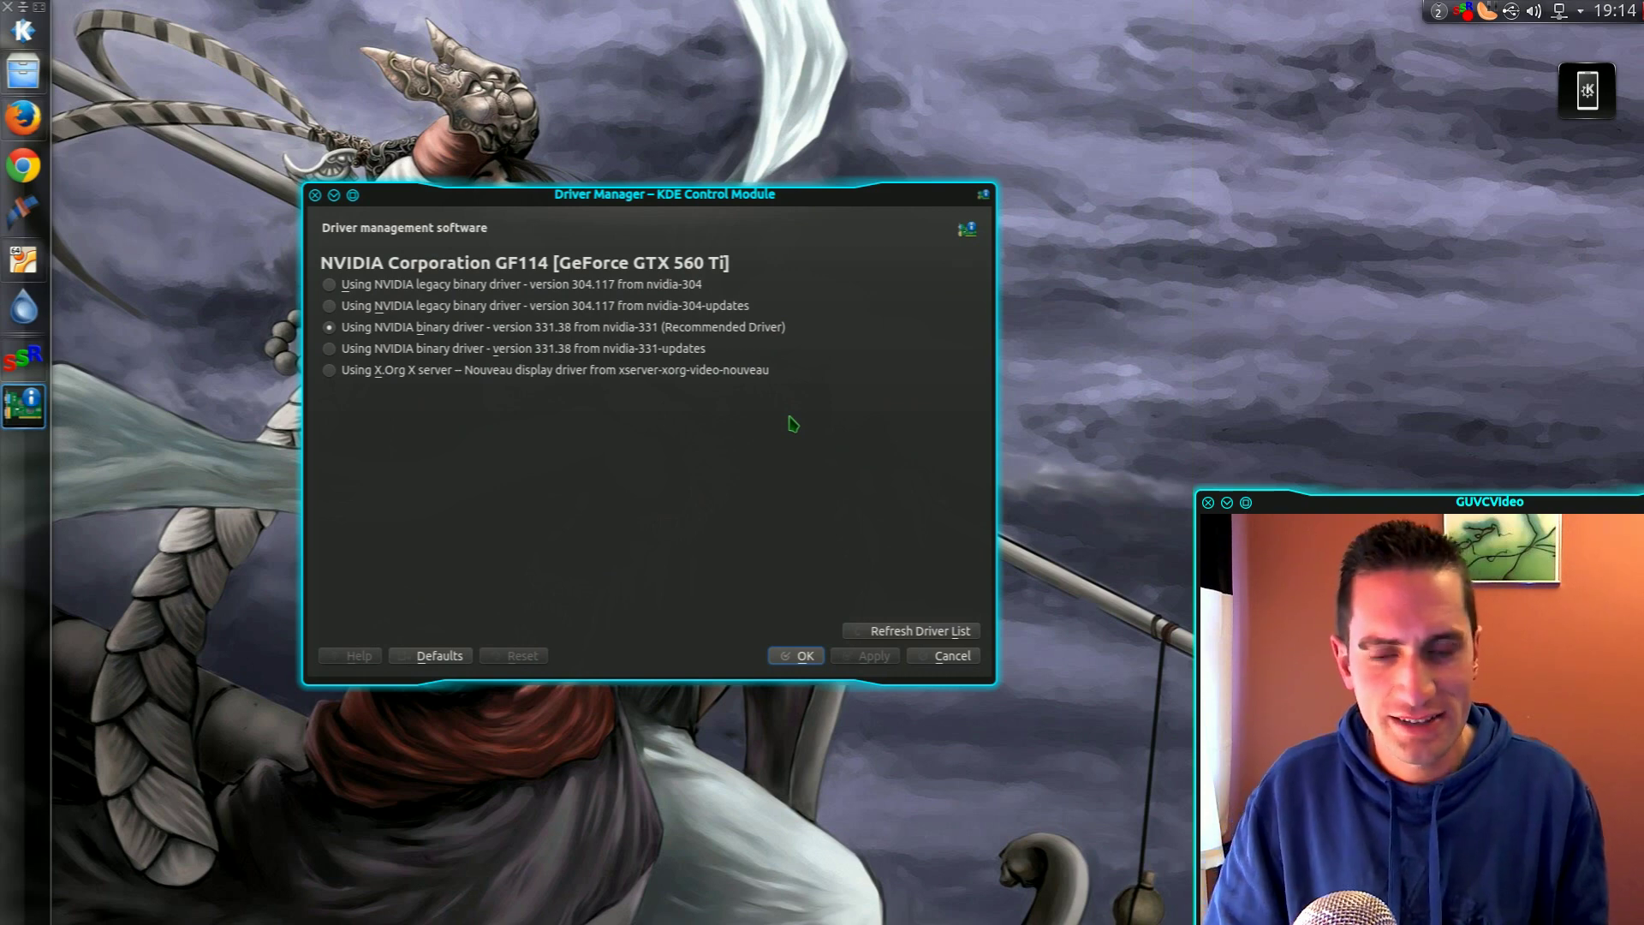
click(942, 656)
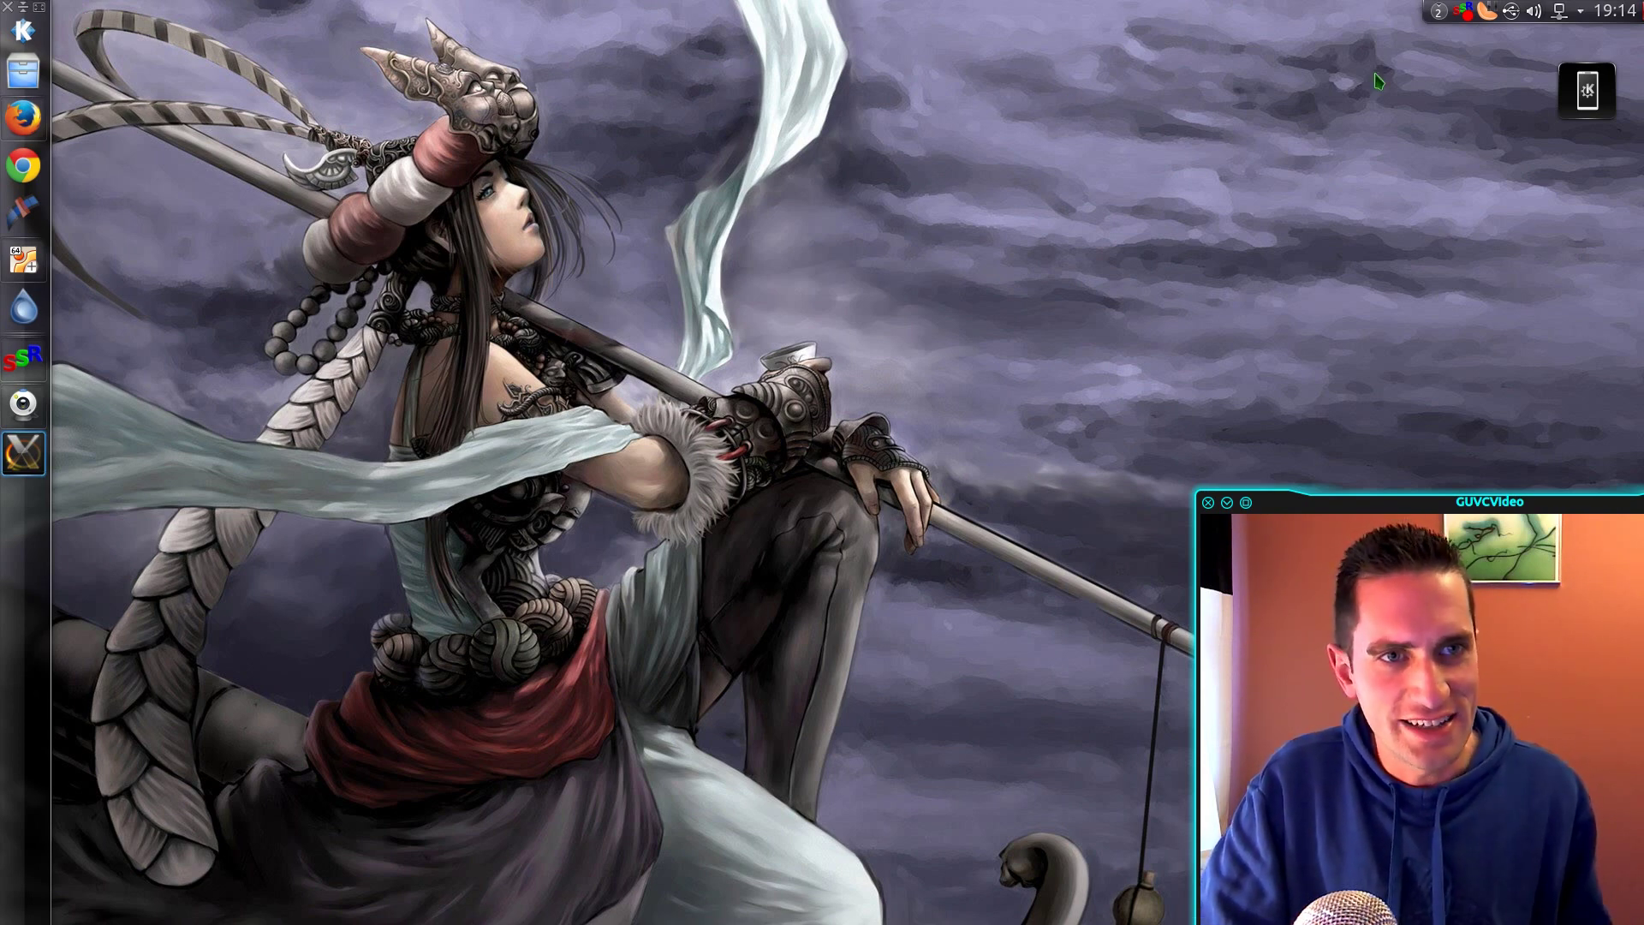
click(1583, 96)
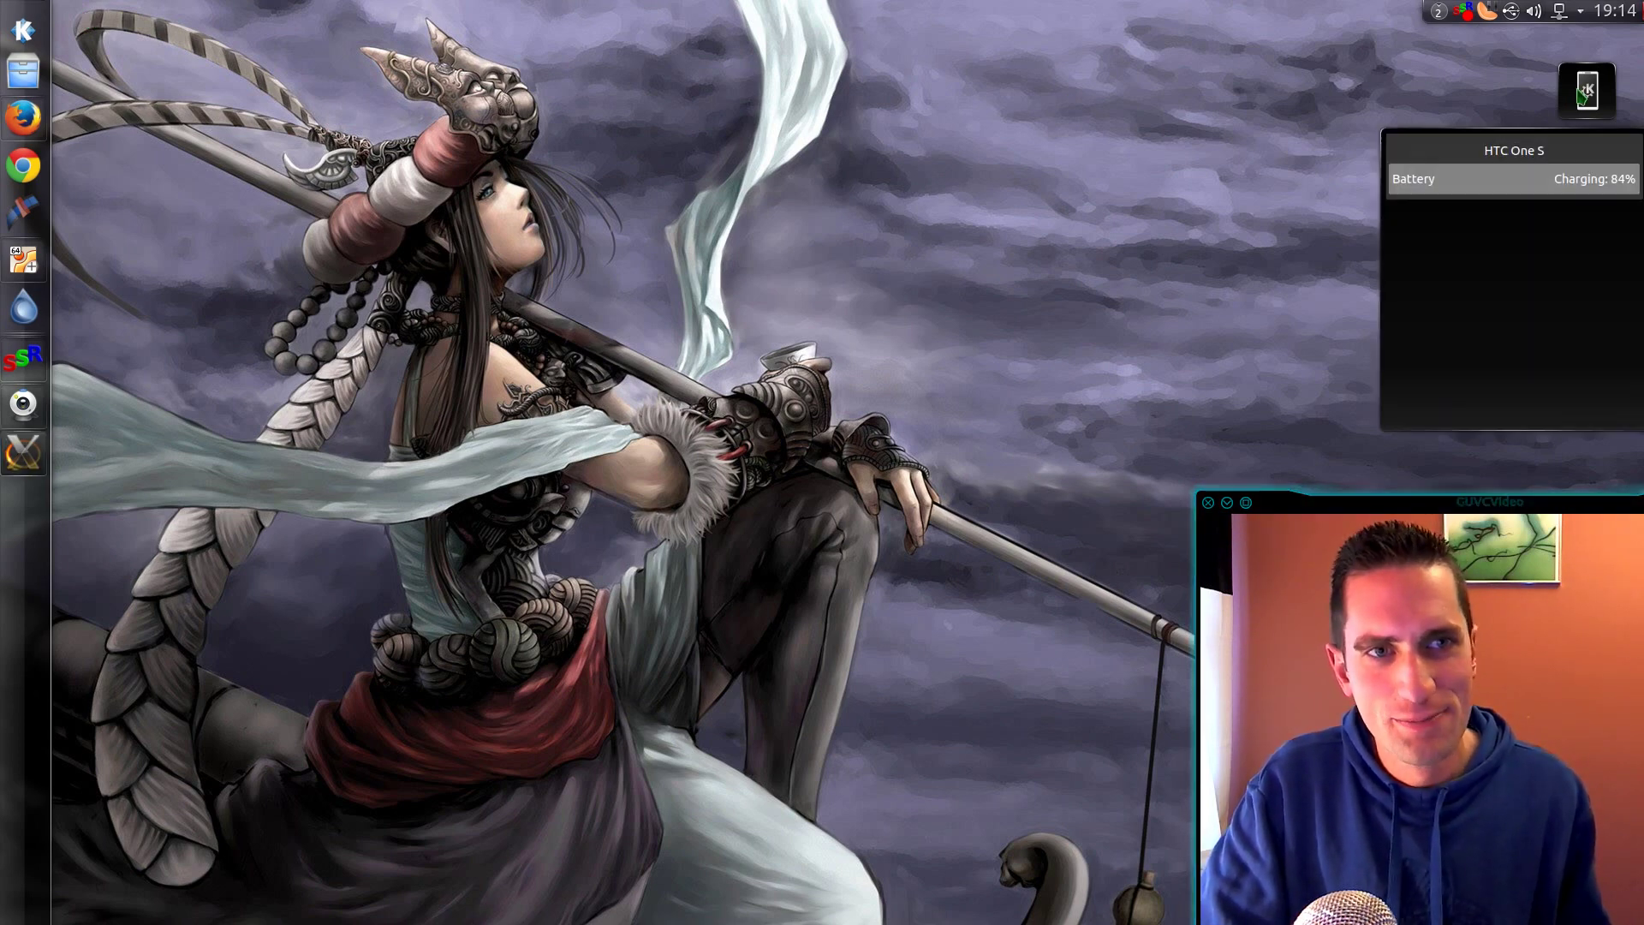
click(1209, 177)
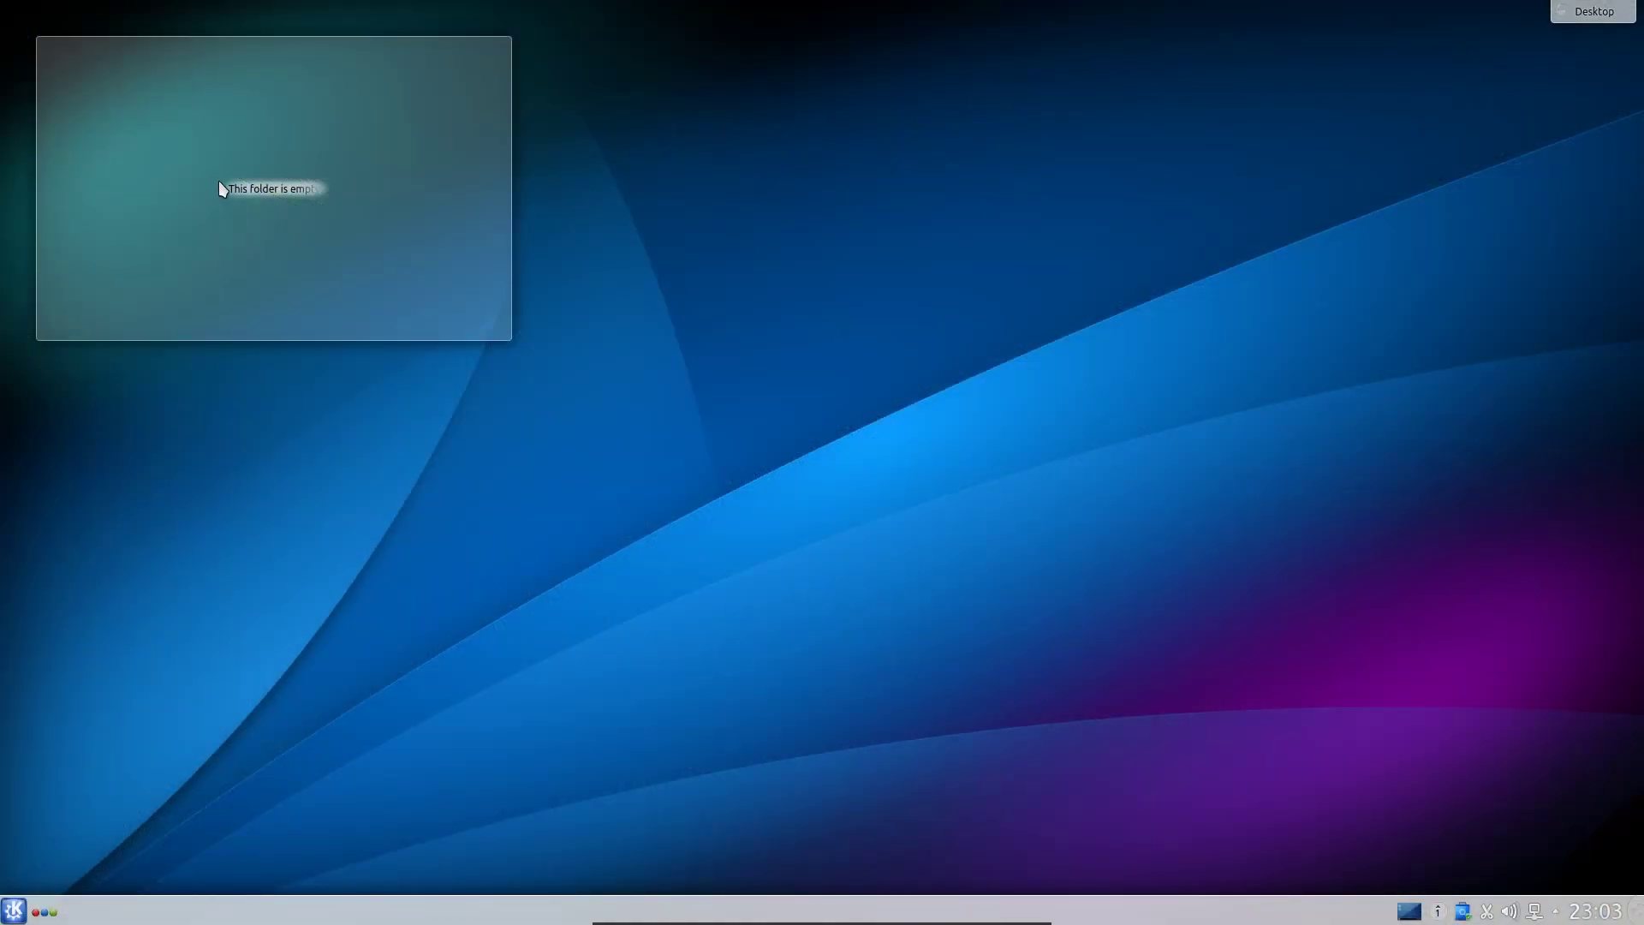
Browse the Kickoff launcher's application categories, then close it
mouse_move(210, 244)
click(4, 916)
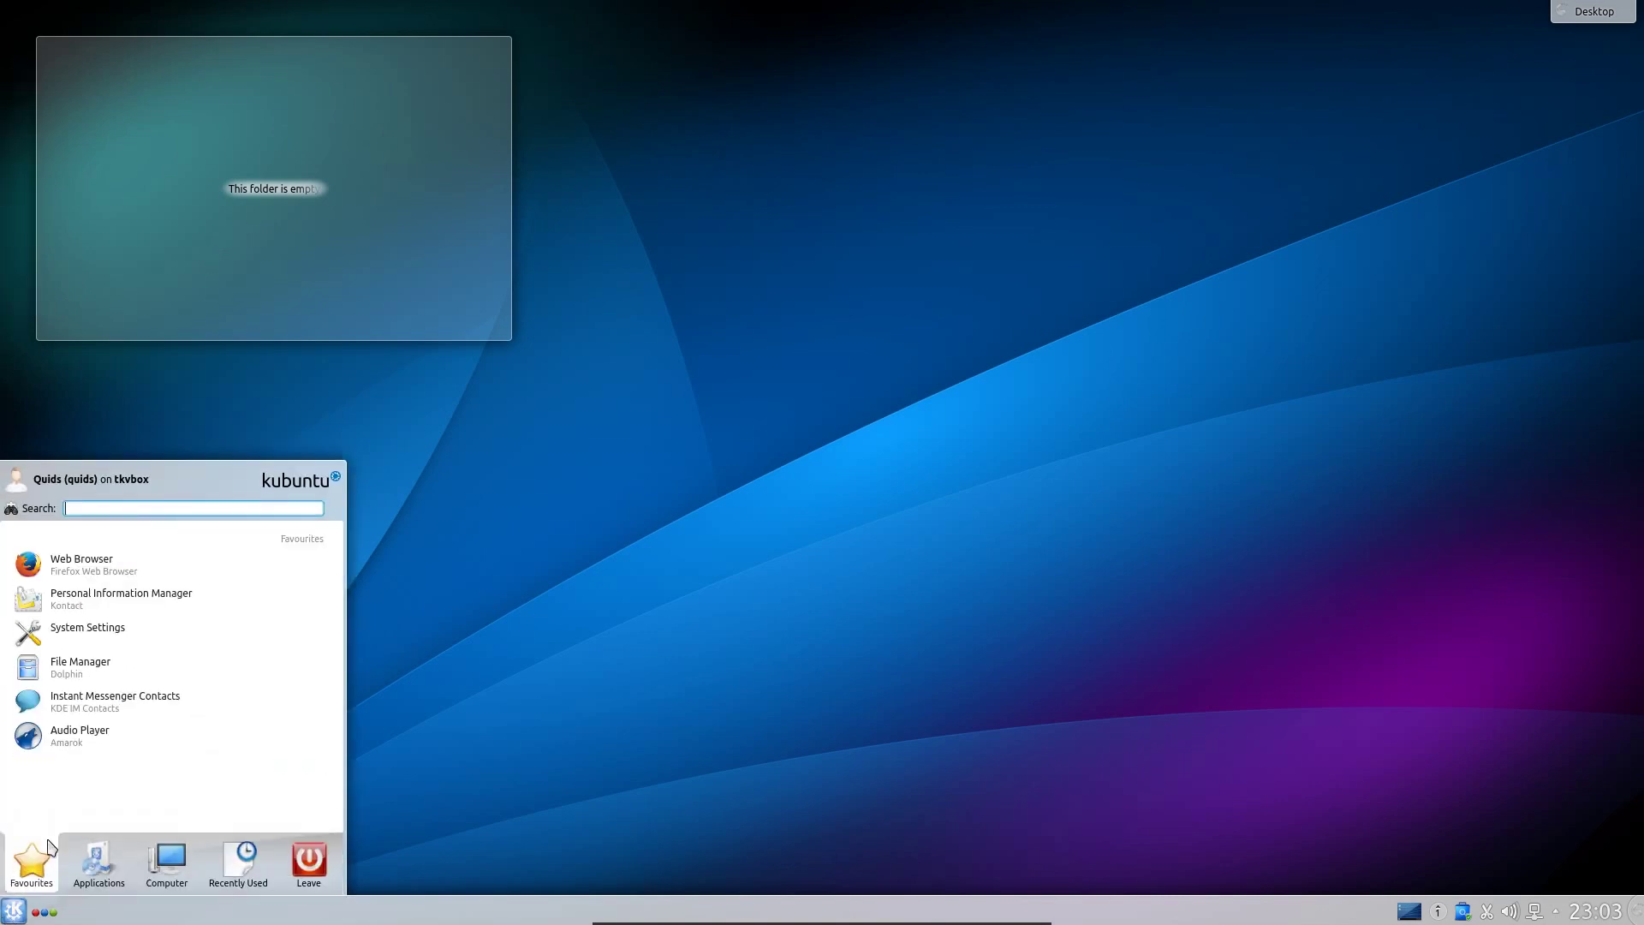
click(93, 883)
click(656, 668)
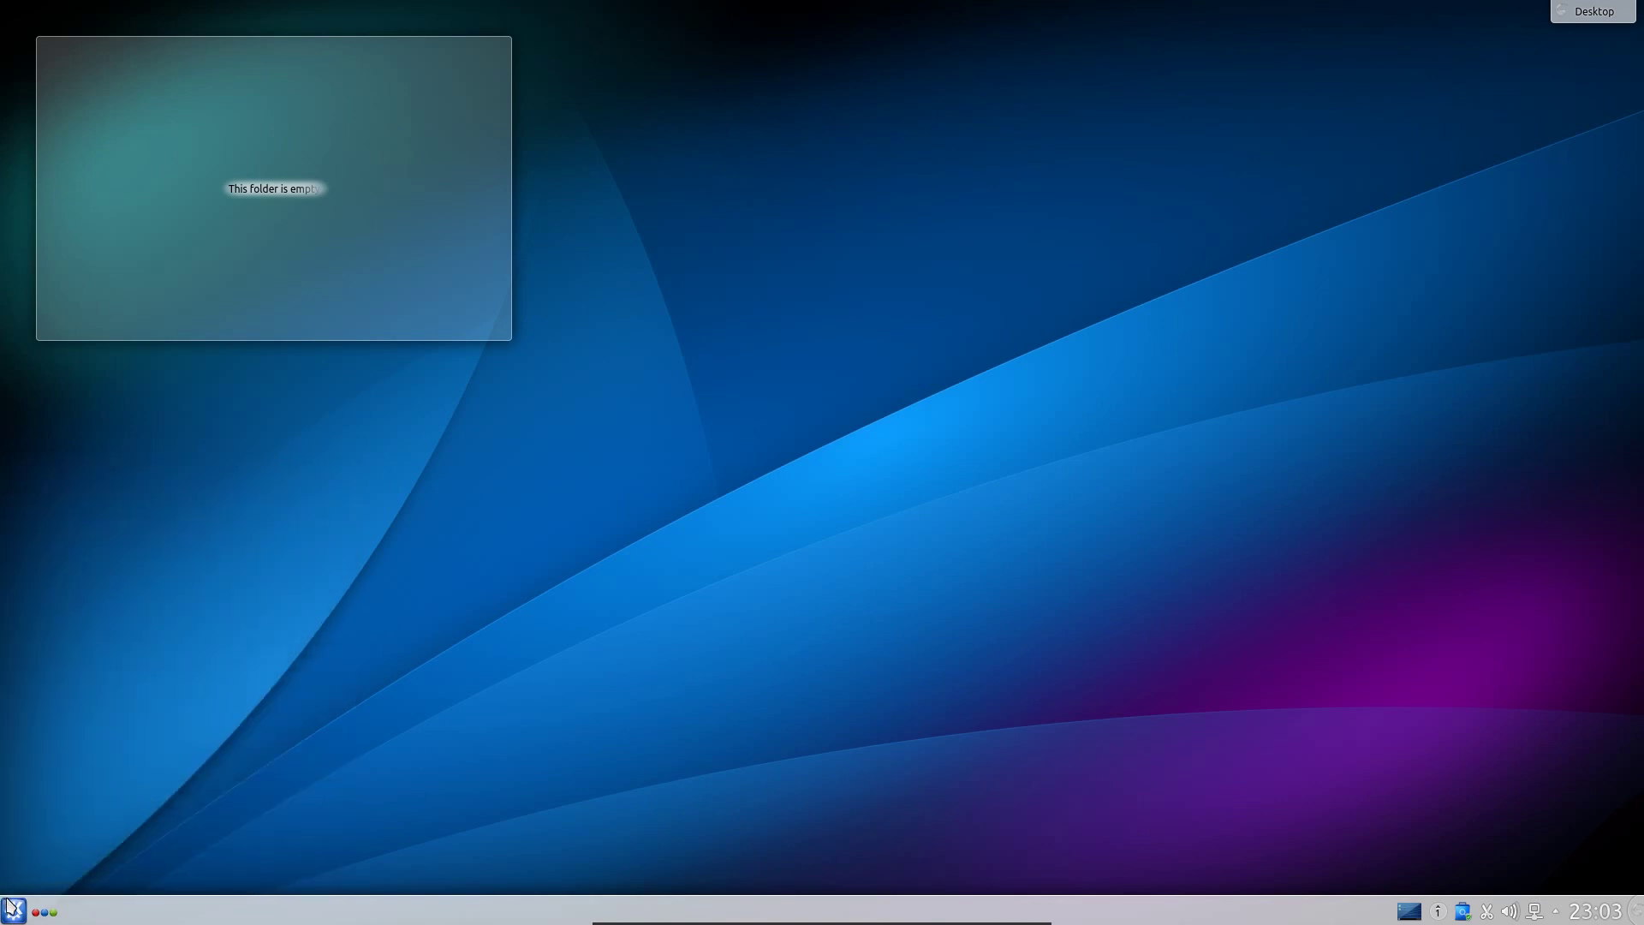
Switch the K launcher to Classic Menu Style and preview the classic menu
right_click(9, 911)
right_click(10, 913)
mouse_move(60, 881)
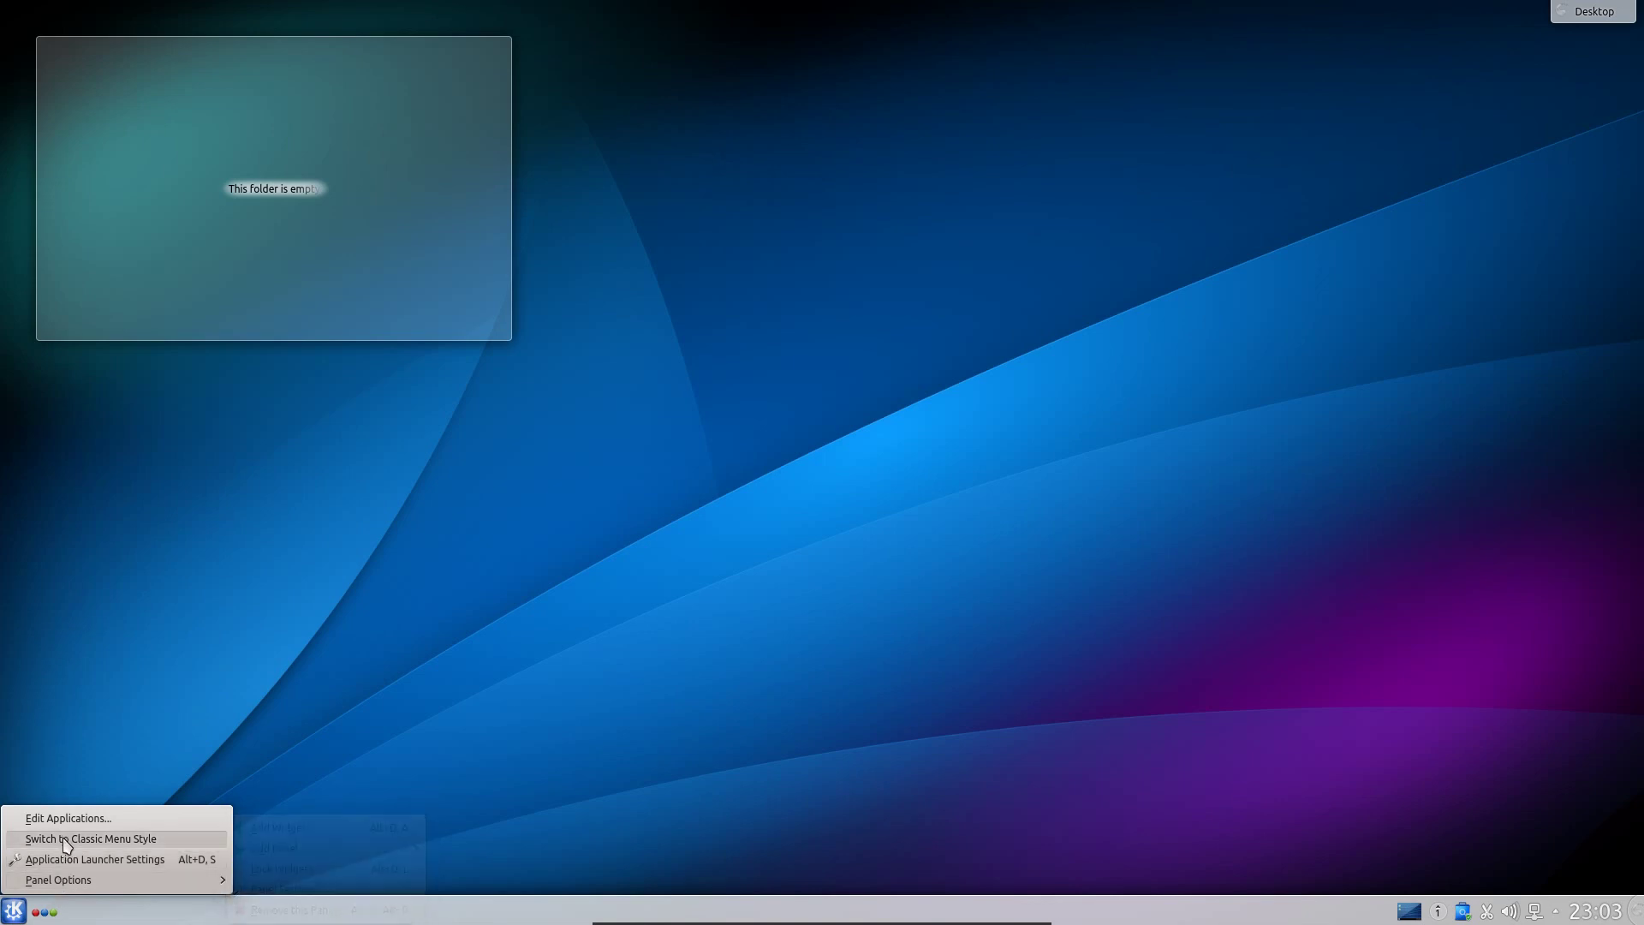
click(65, 838)
click(16, 910)
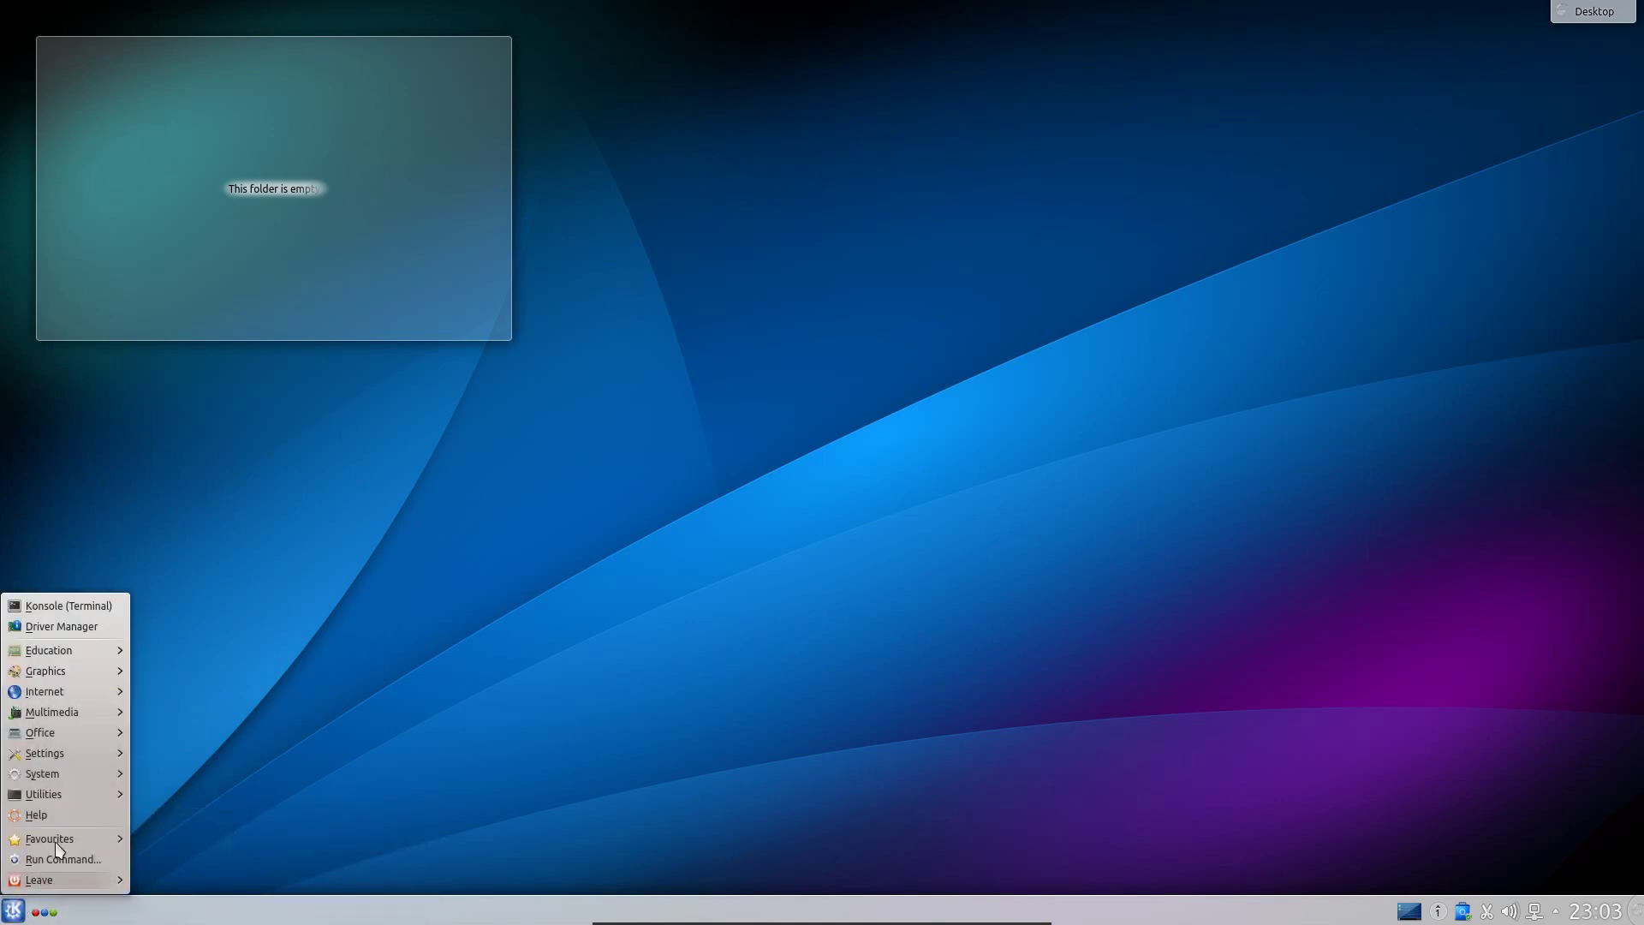
mouse_move(86, 672)
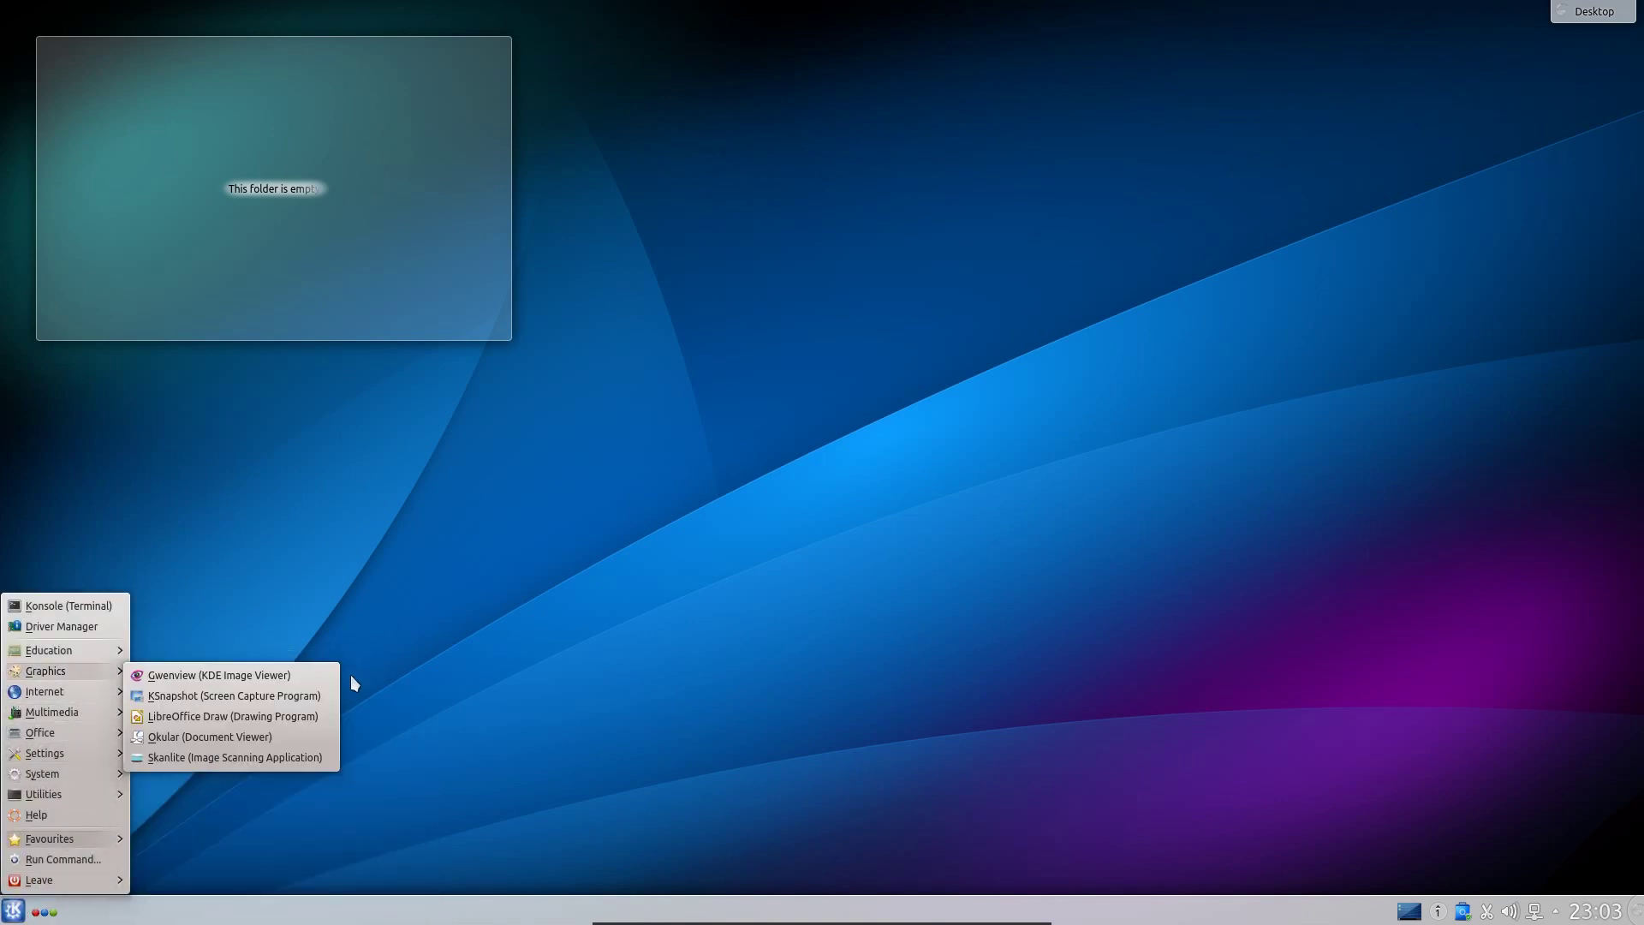
click(450, 712)
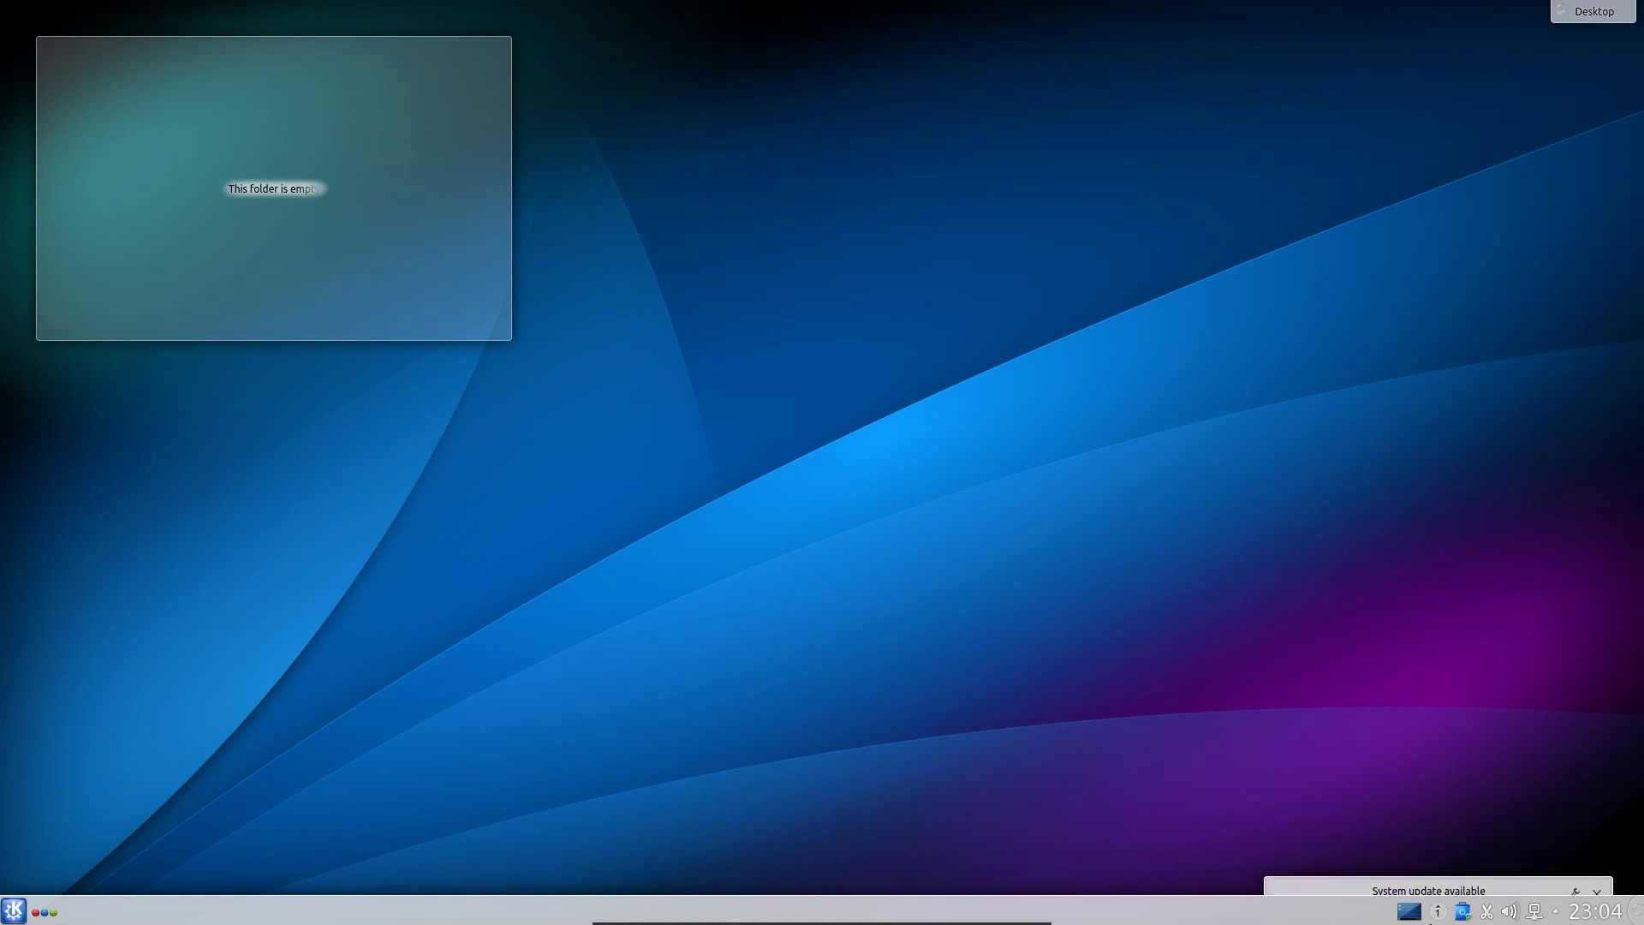
Open the pending system updates and check the Klipper and volume tray popups
click(1465, 914)
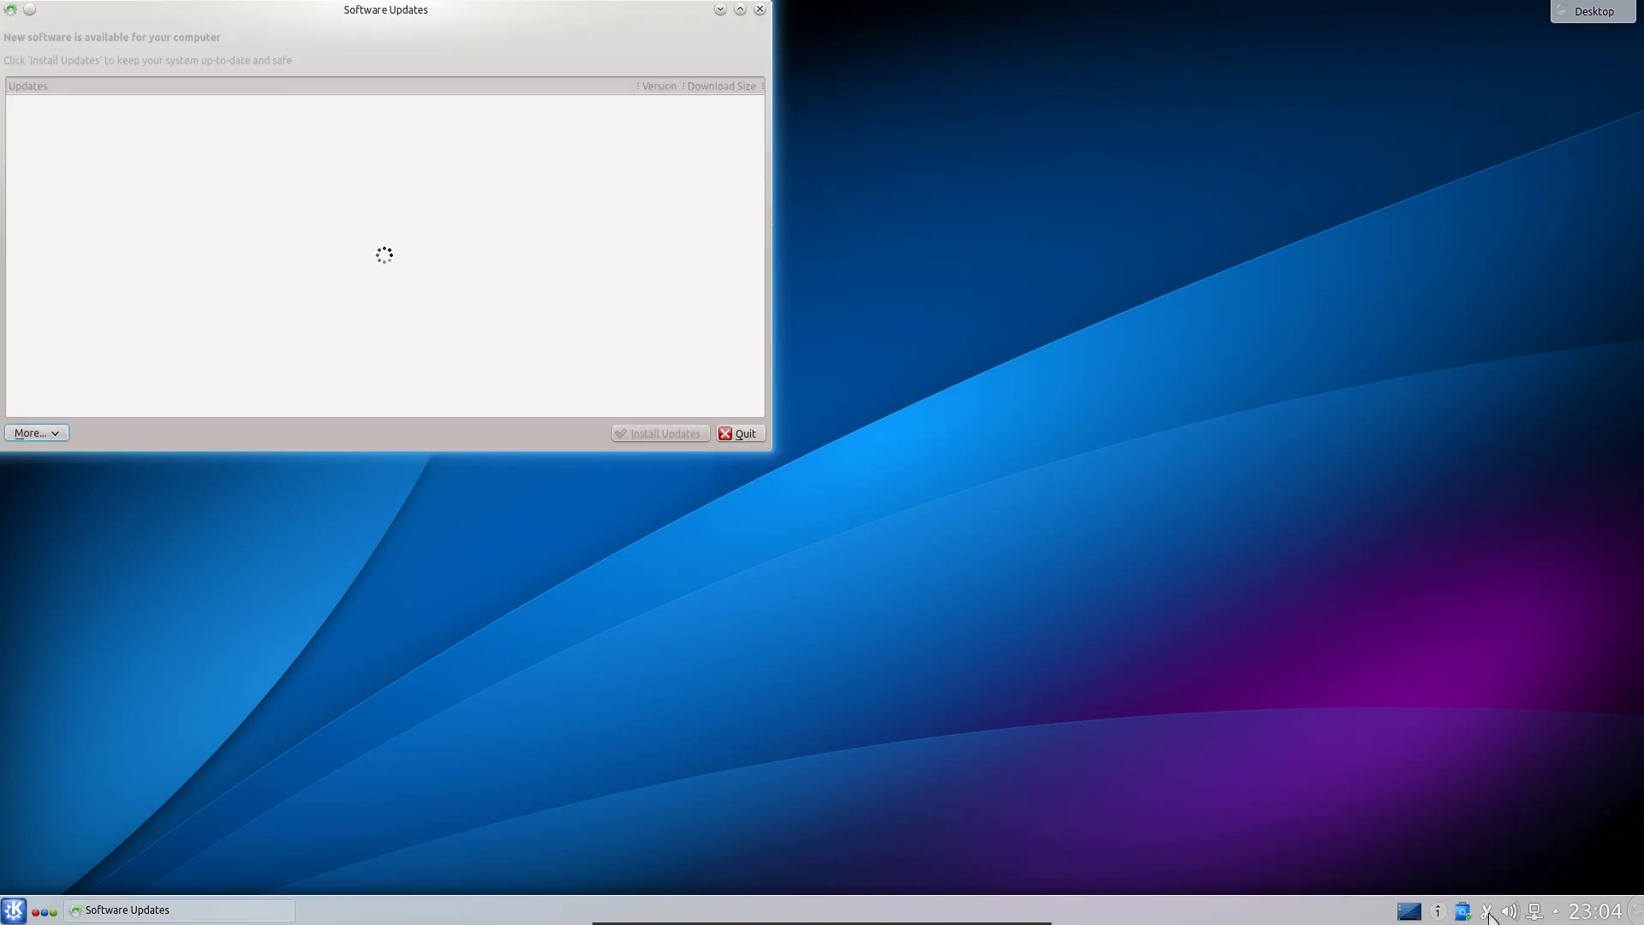
click(1489, 914)
click(1507, 913)
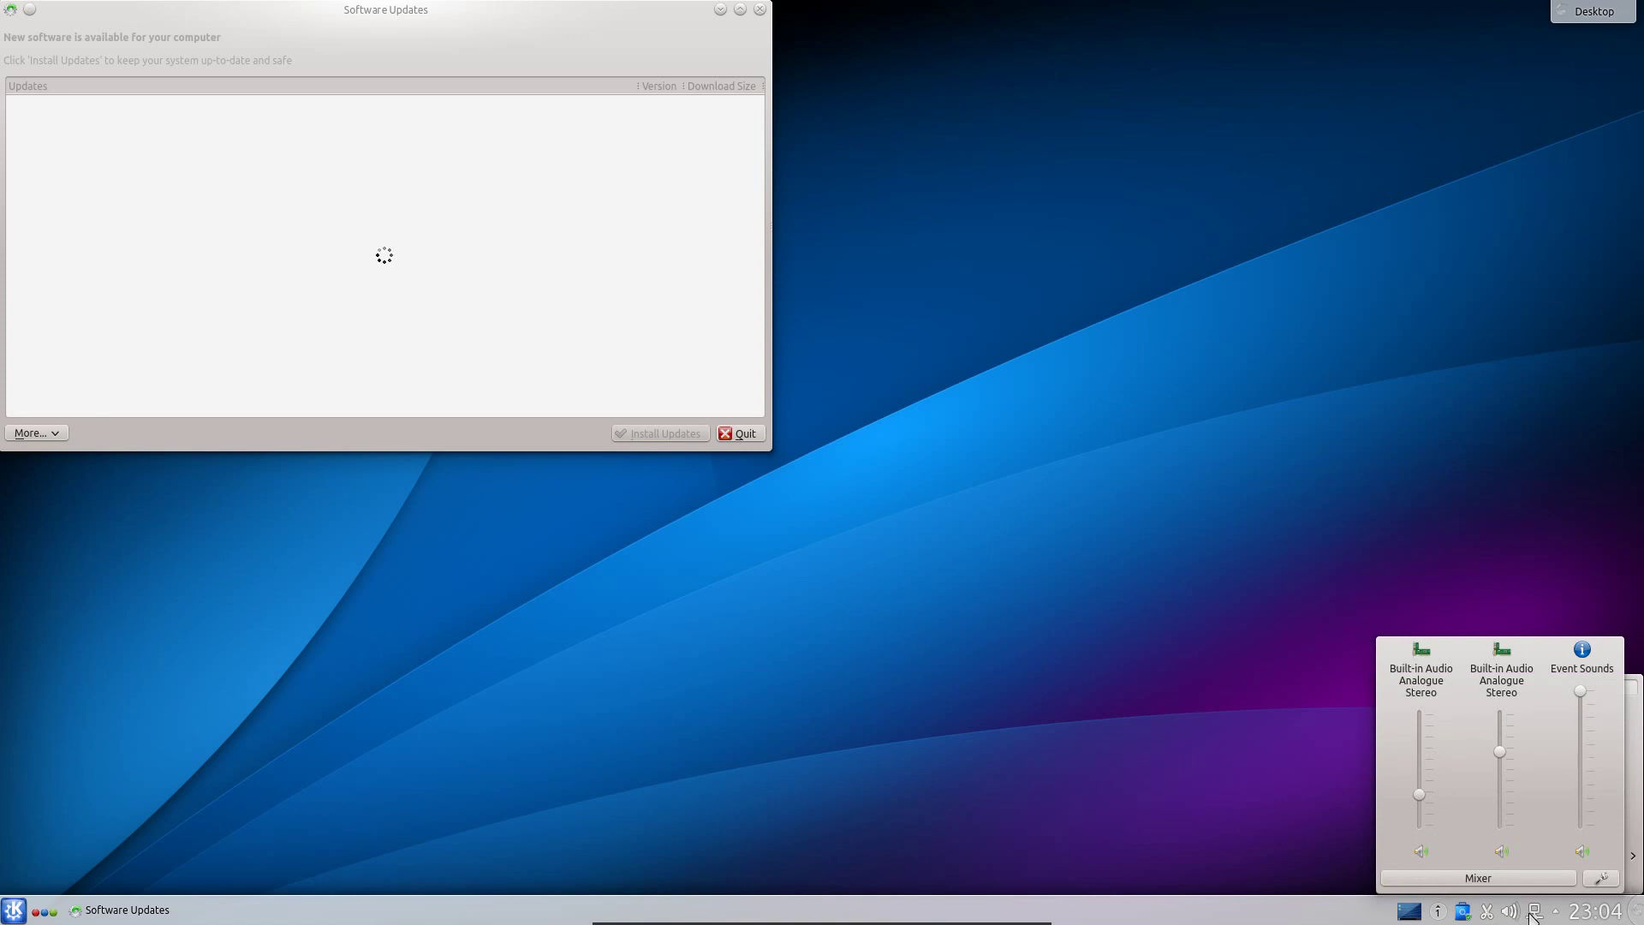
click(1533, 914)
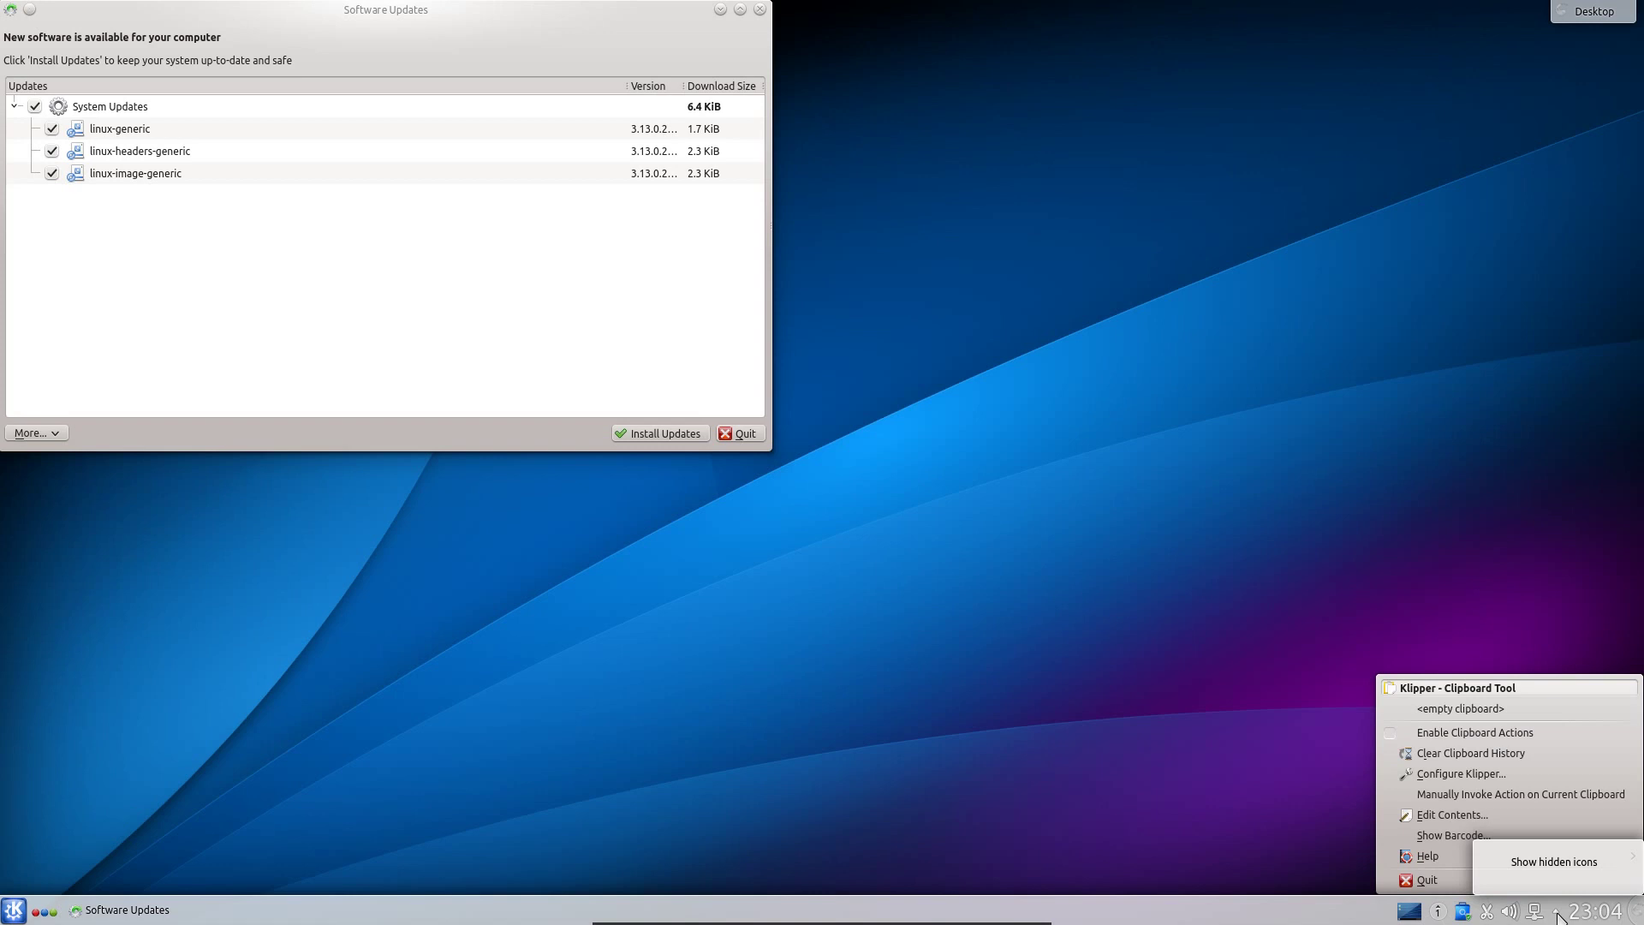
Show the hidden tray items and the calendar, then put the panel into edit mode
click(1557, 913)
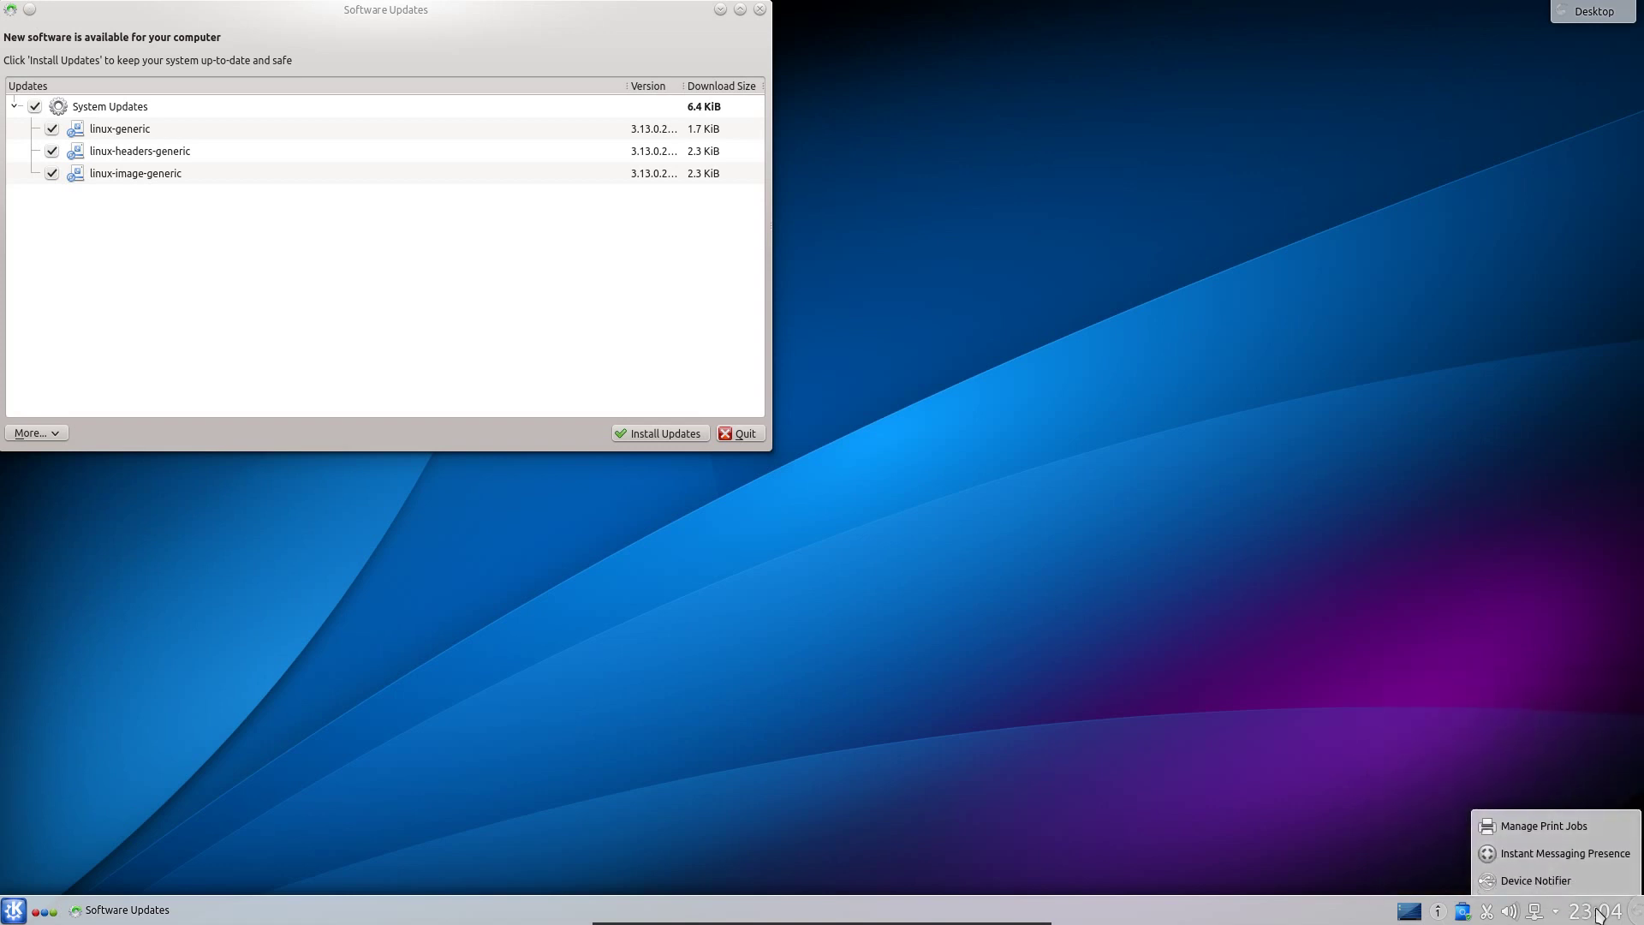
click(1598, 915)
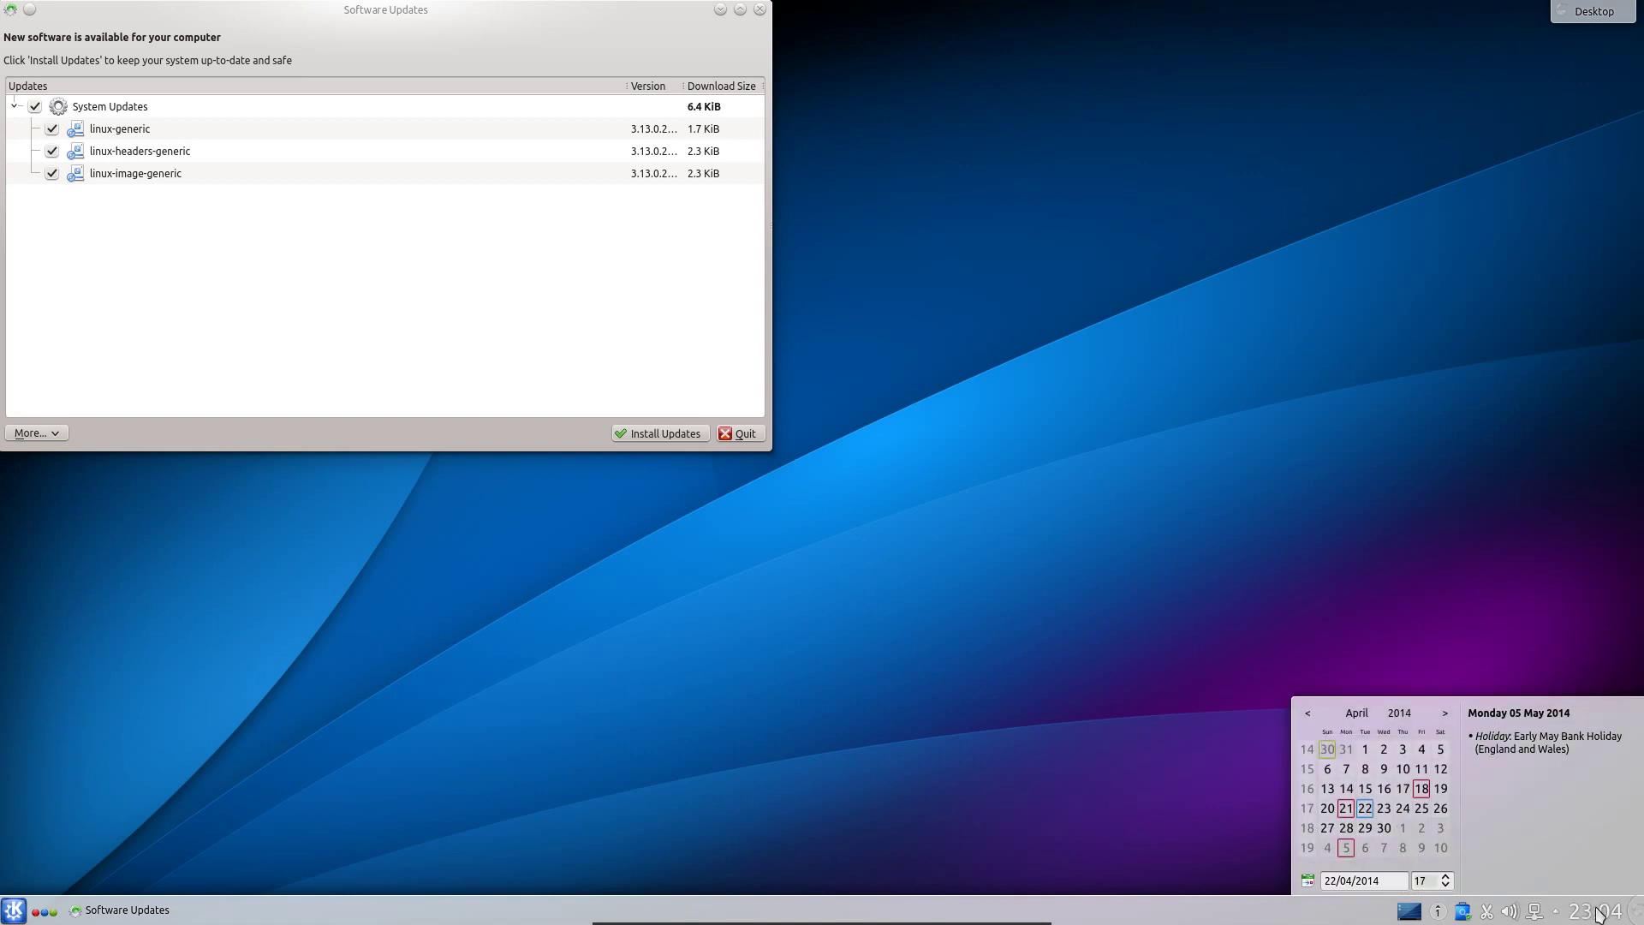
click(1635, 911)
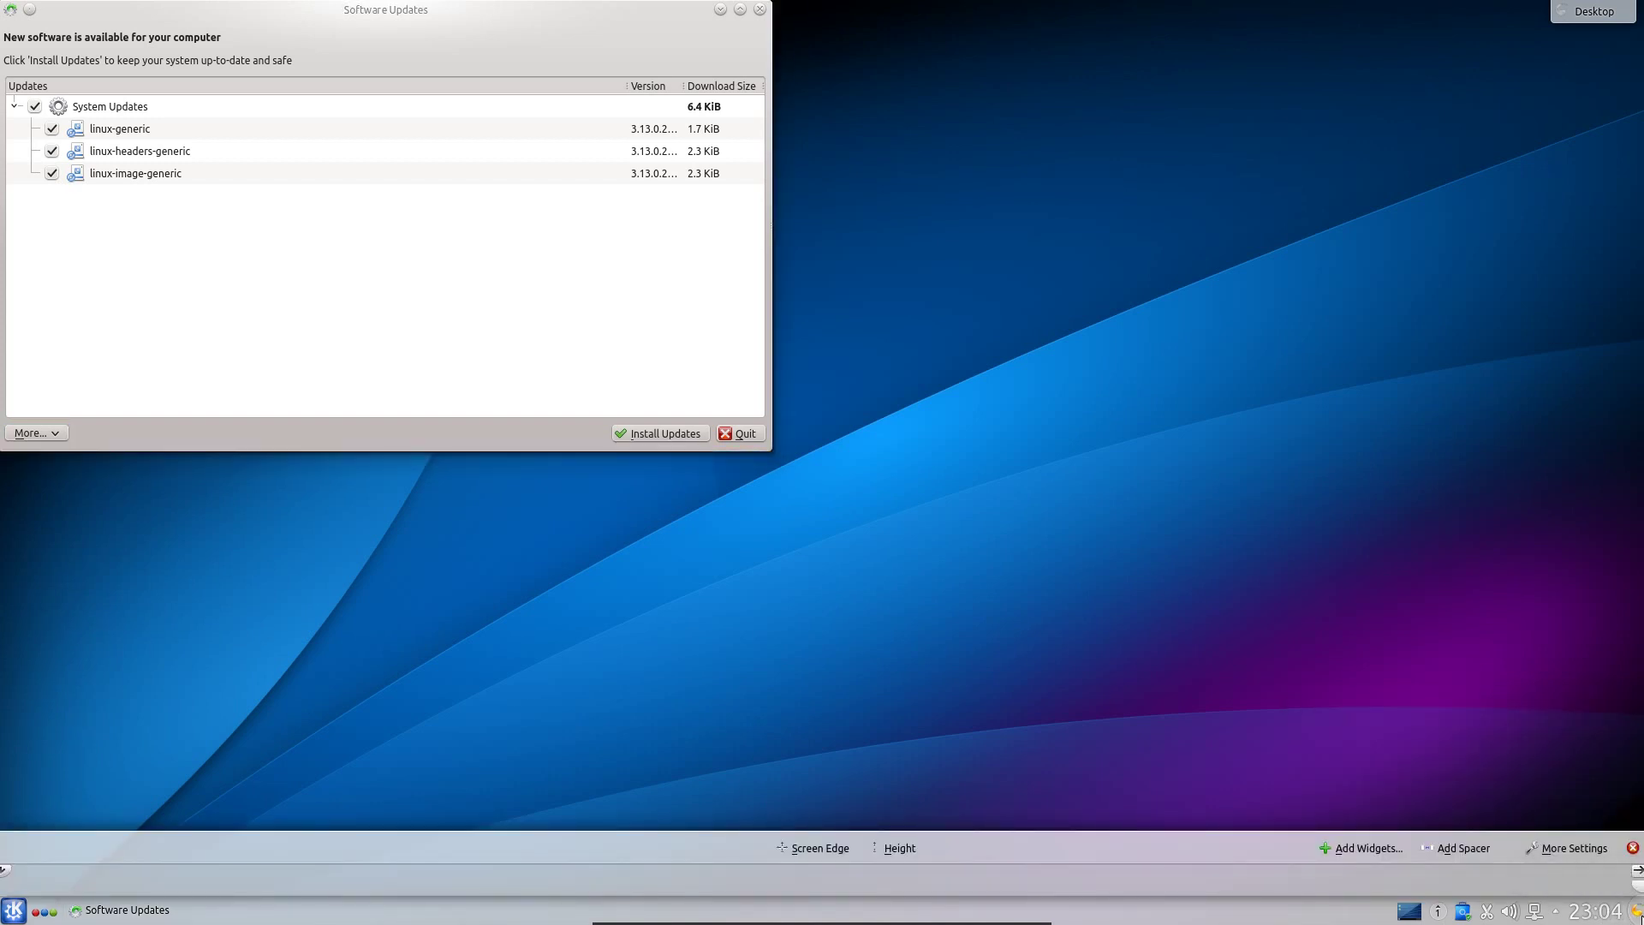
Open the Add Widgets explorer, scroll its widget list to the end, and close Software Updates without installing
click(1362, 848)
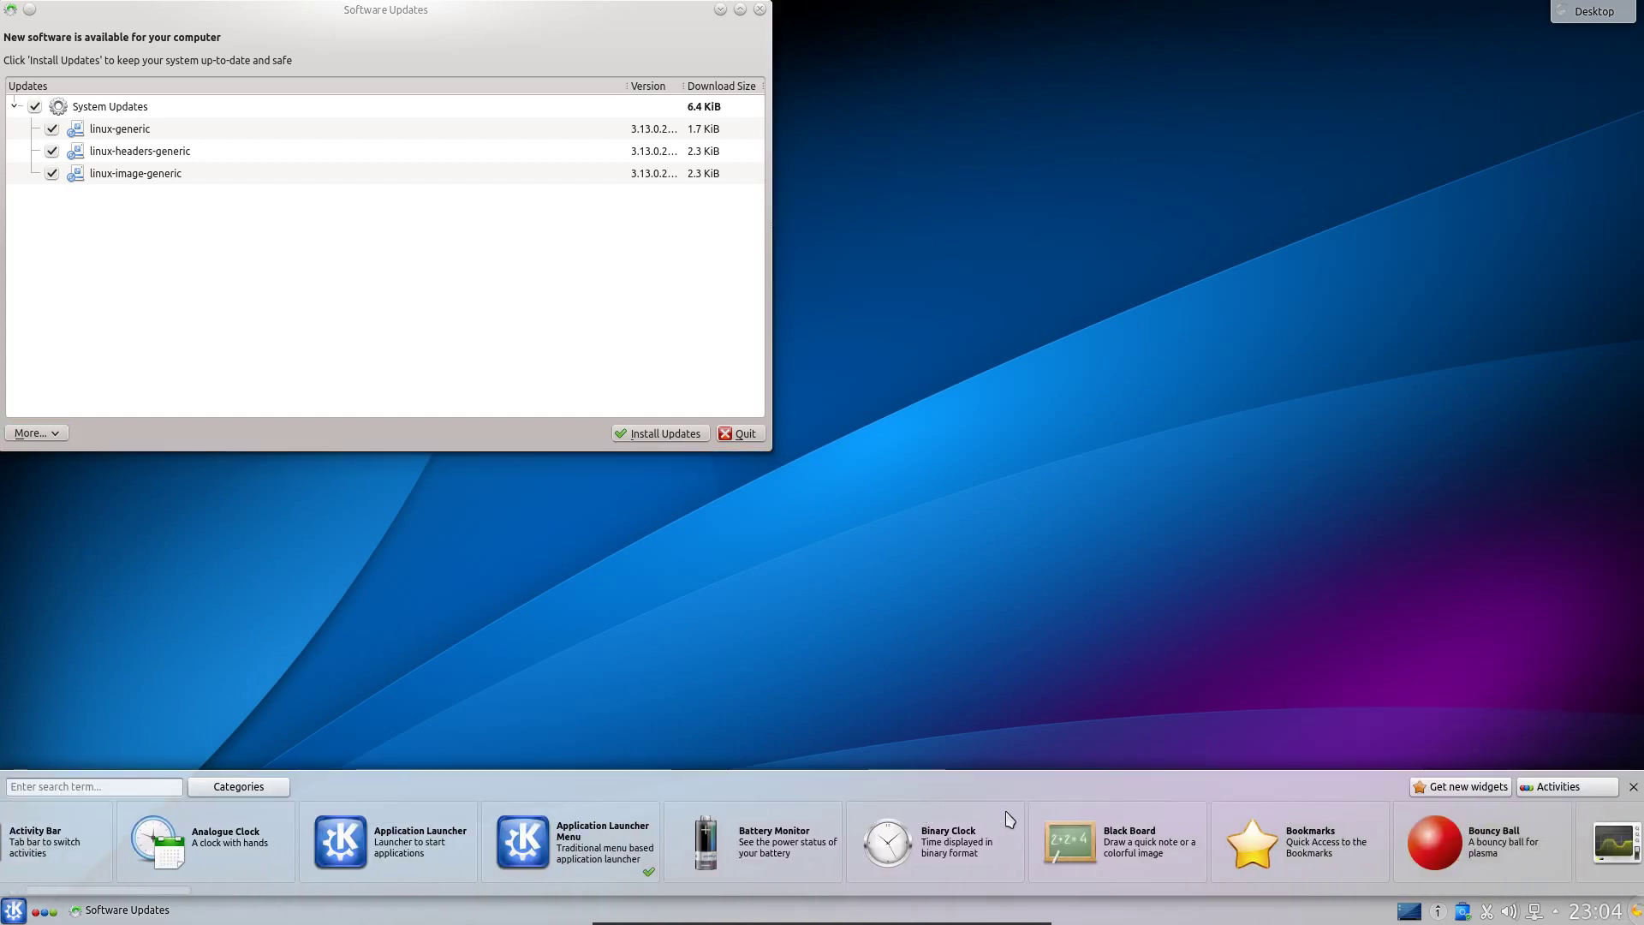
mouse_move(1004, 820)
scroll(1004, 820, down, 5)
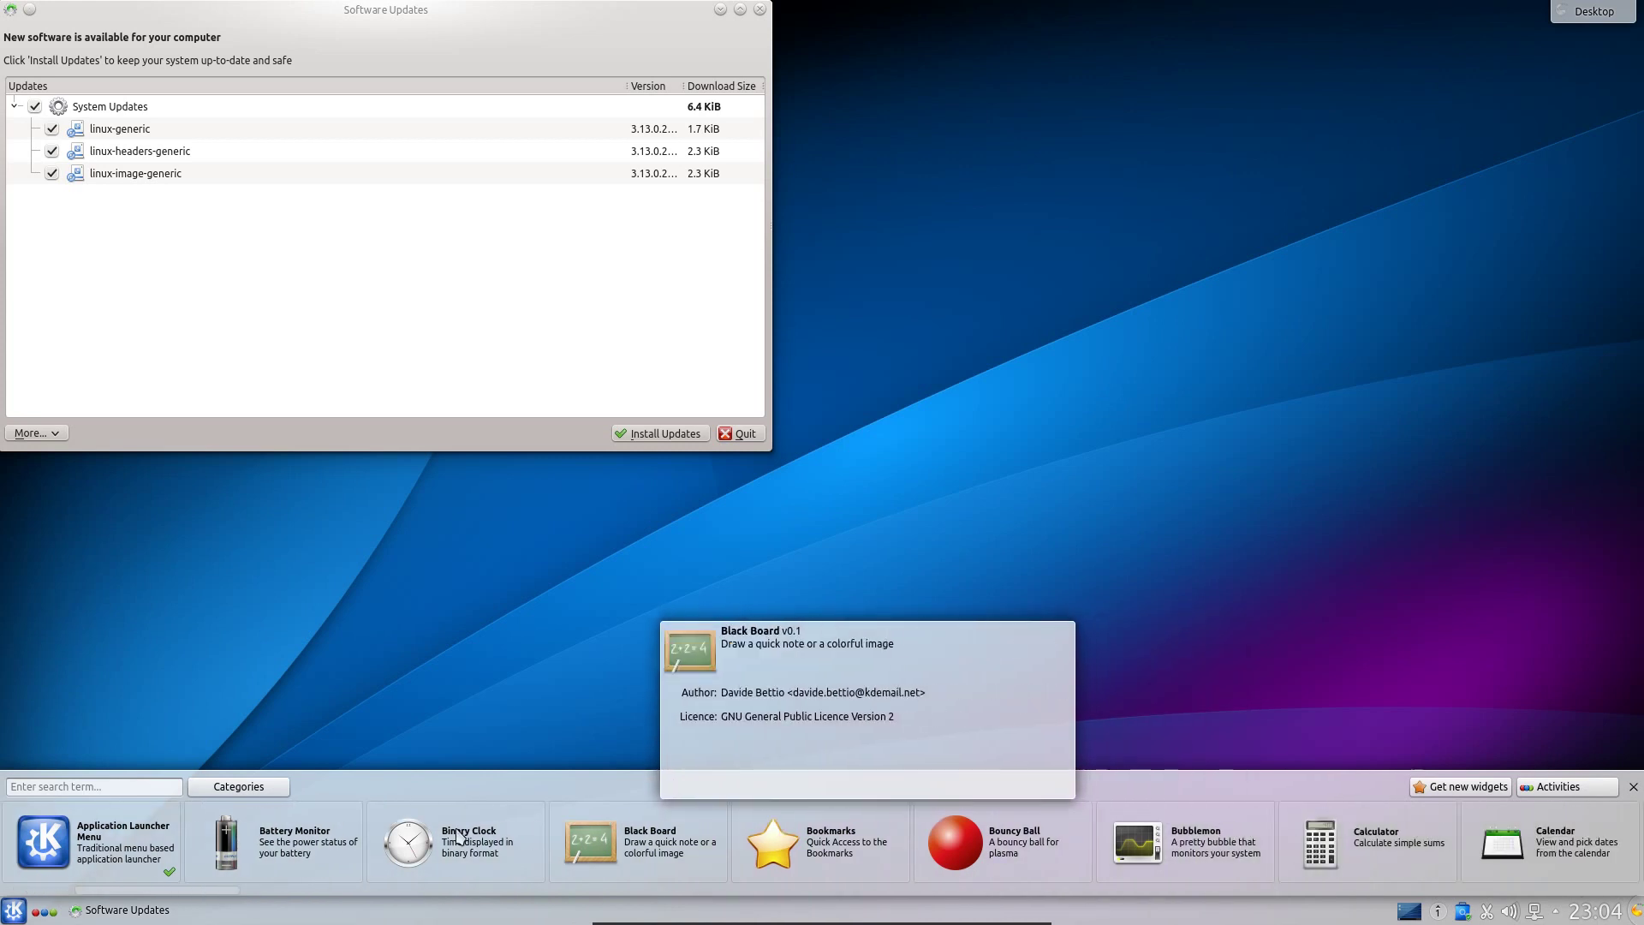
drag(166, 894, 668, 901)
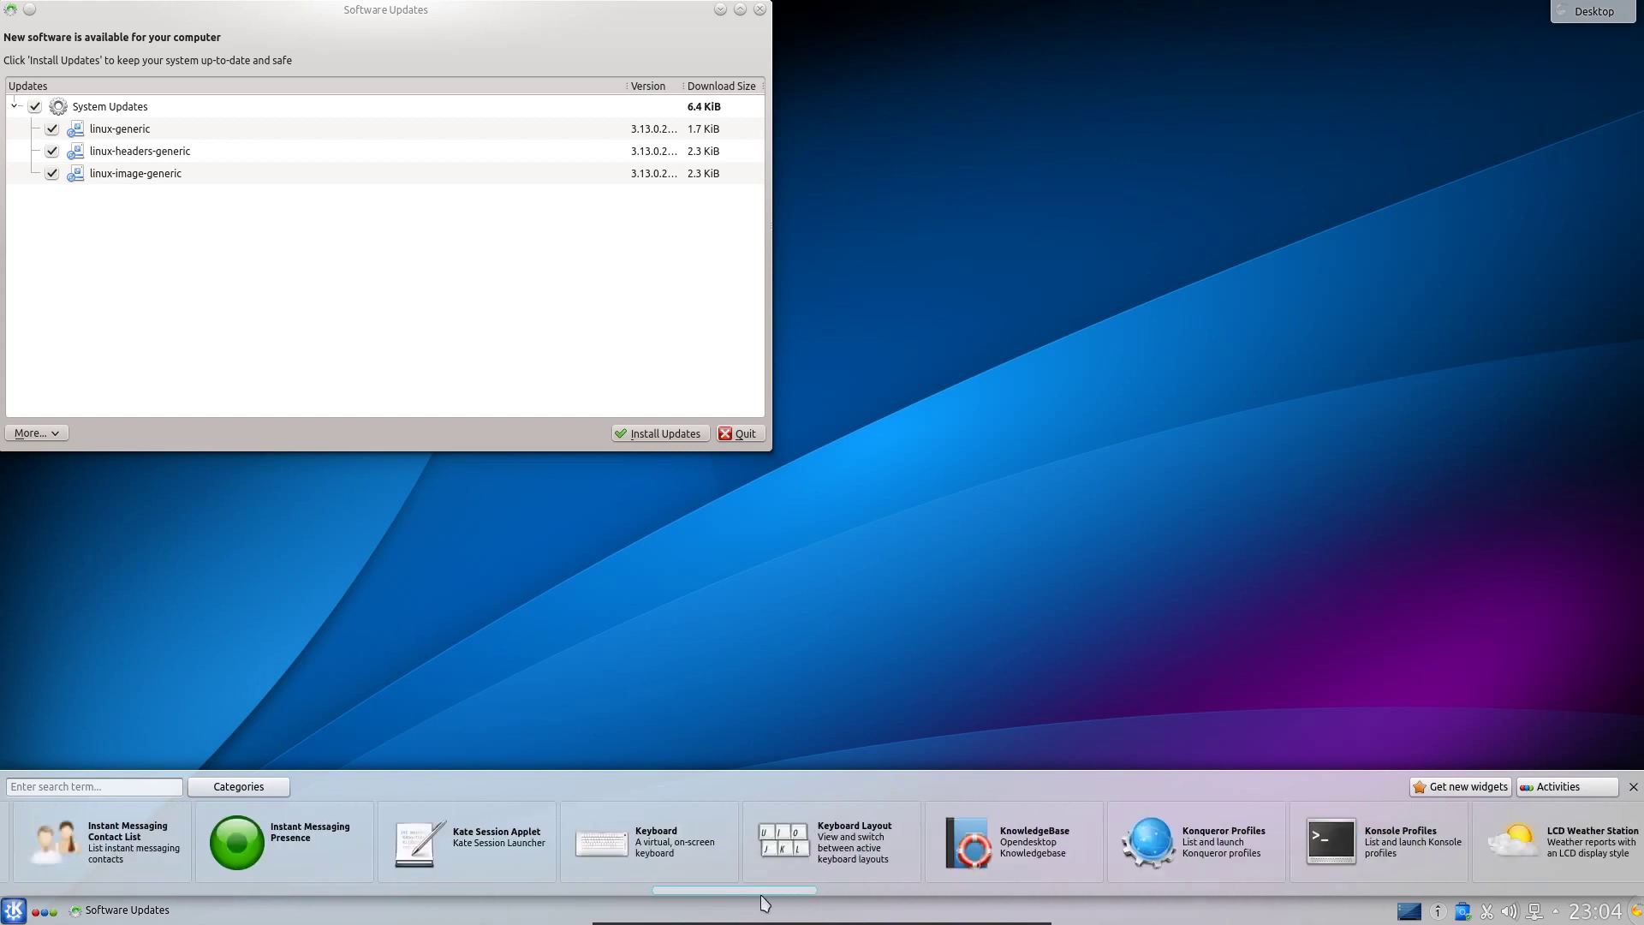
drag(771, 904, 1574, 920)
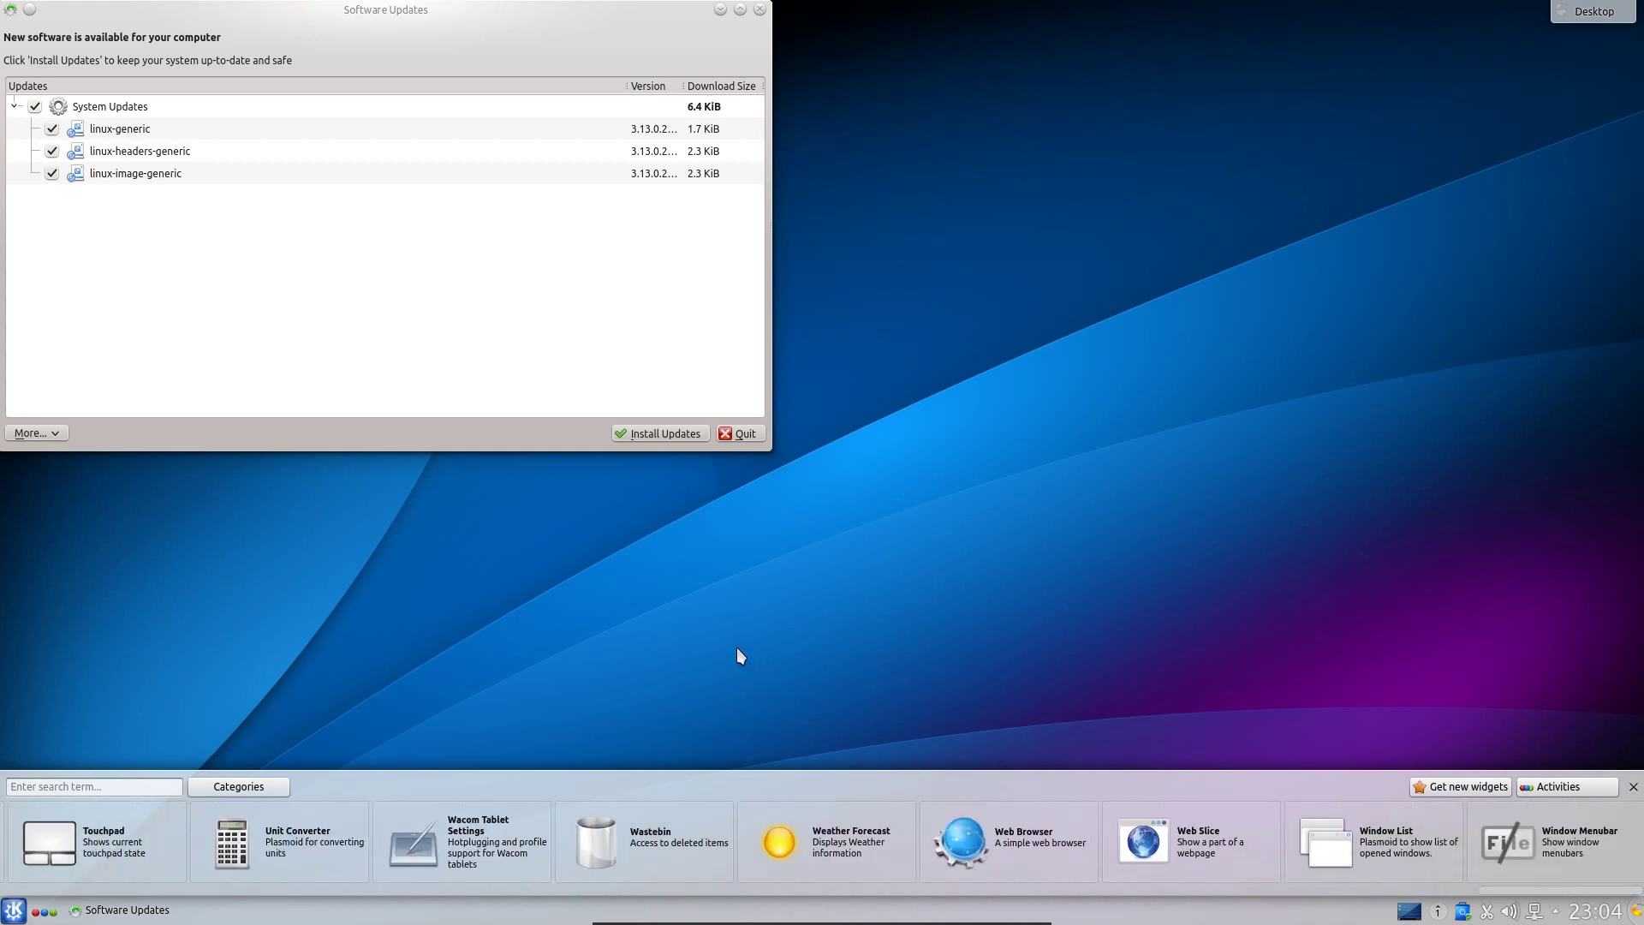
click(142, 199)
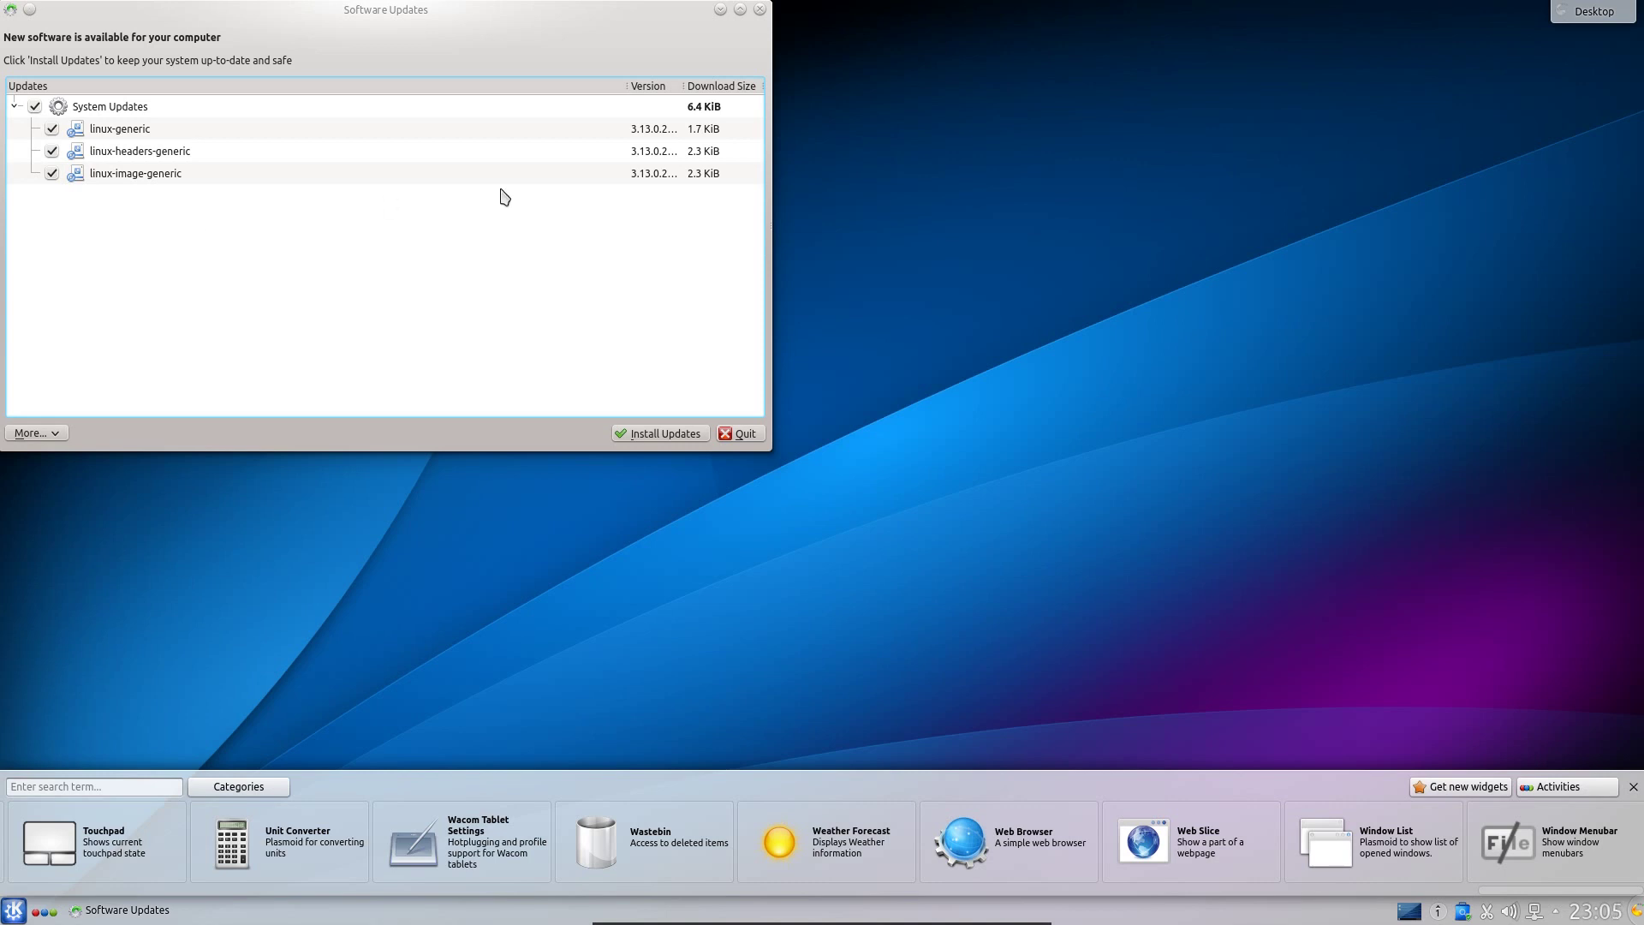
click(760, 9)
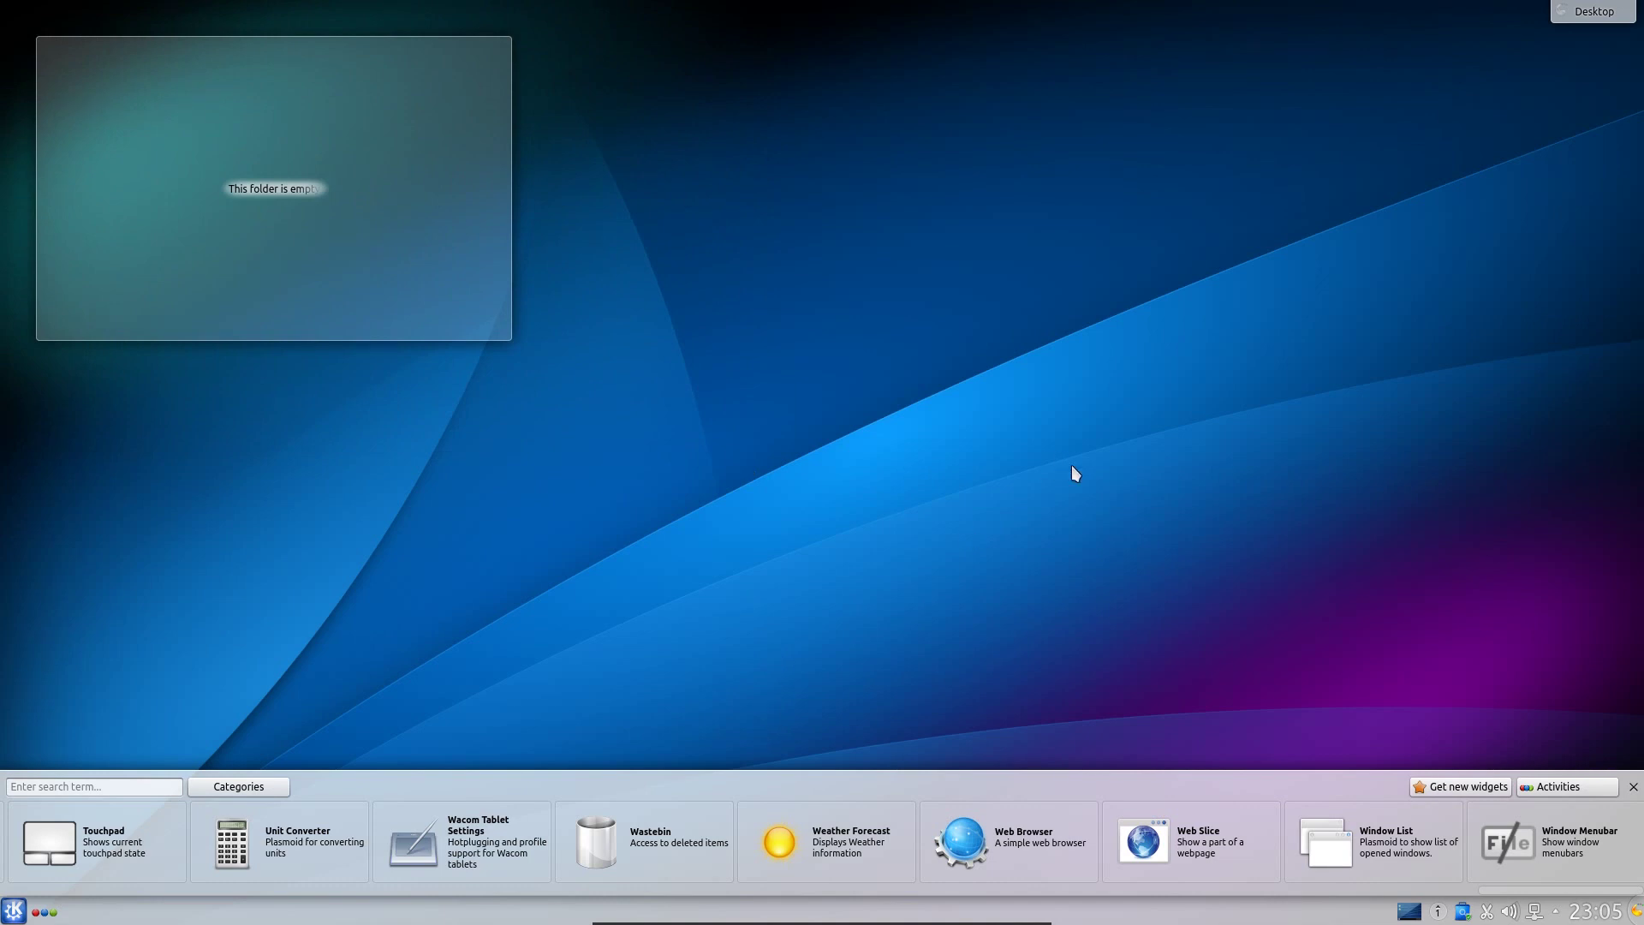
Close the widget explorer and show System Settings' Fonts page with Ubuntu 9 and Monospace 9 fonts
key(Escape)
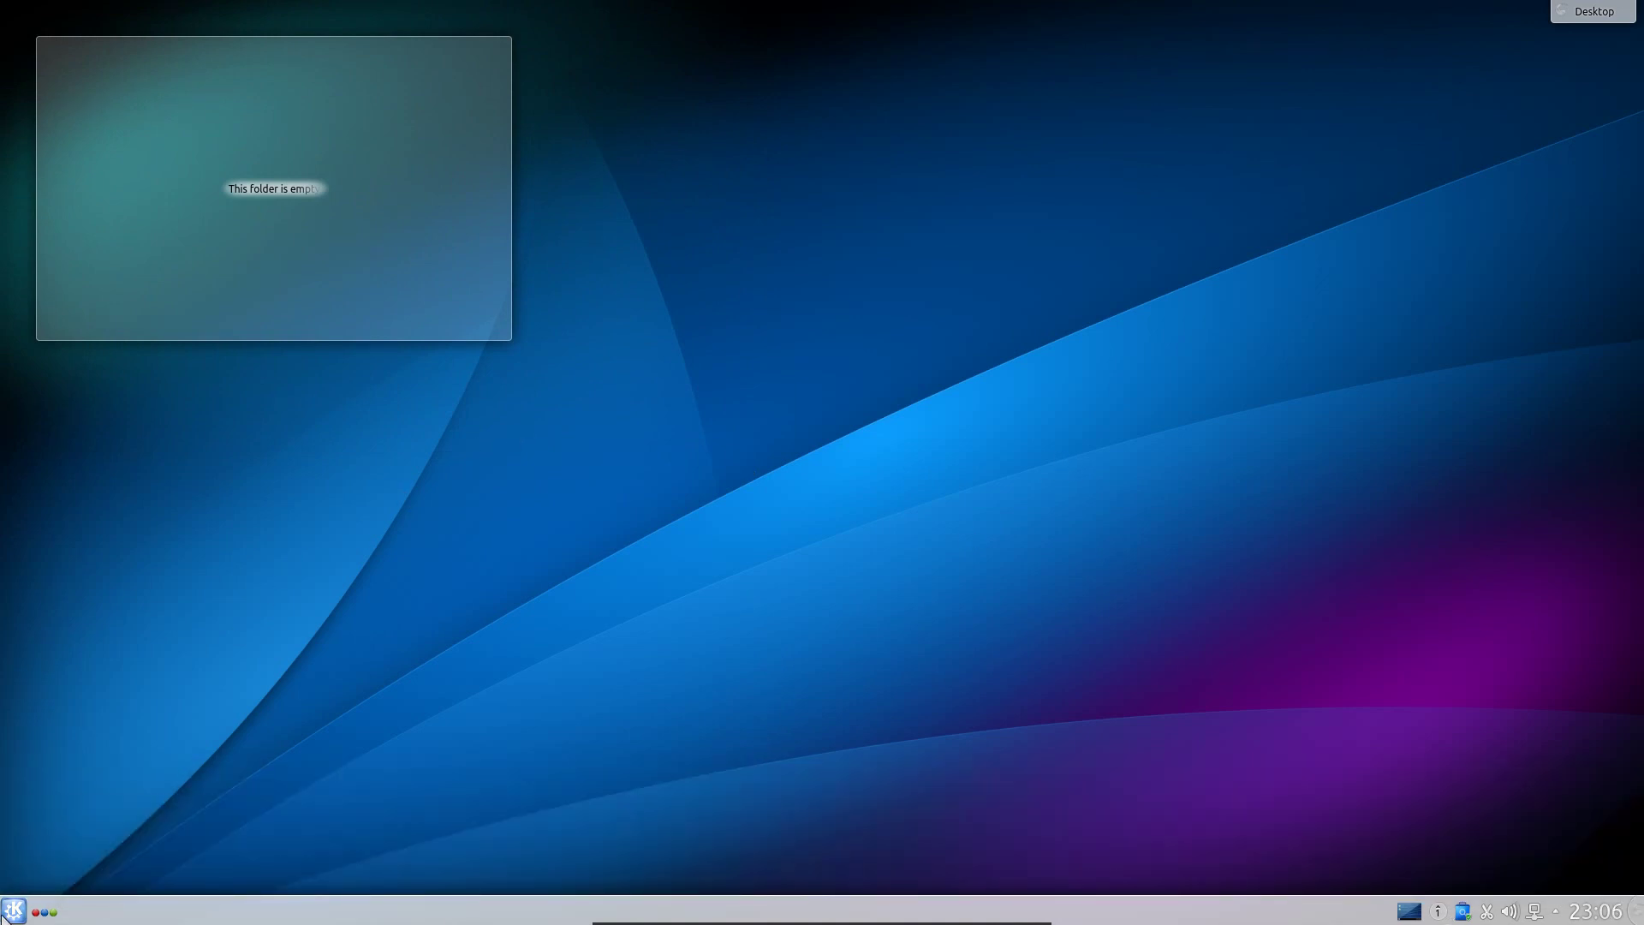
click(3, 915)
mouse_move(63, 749)
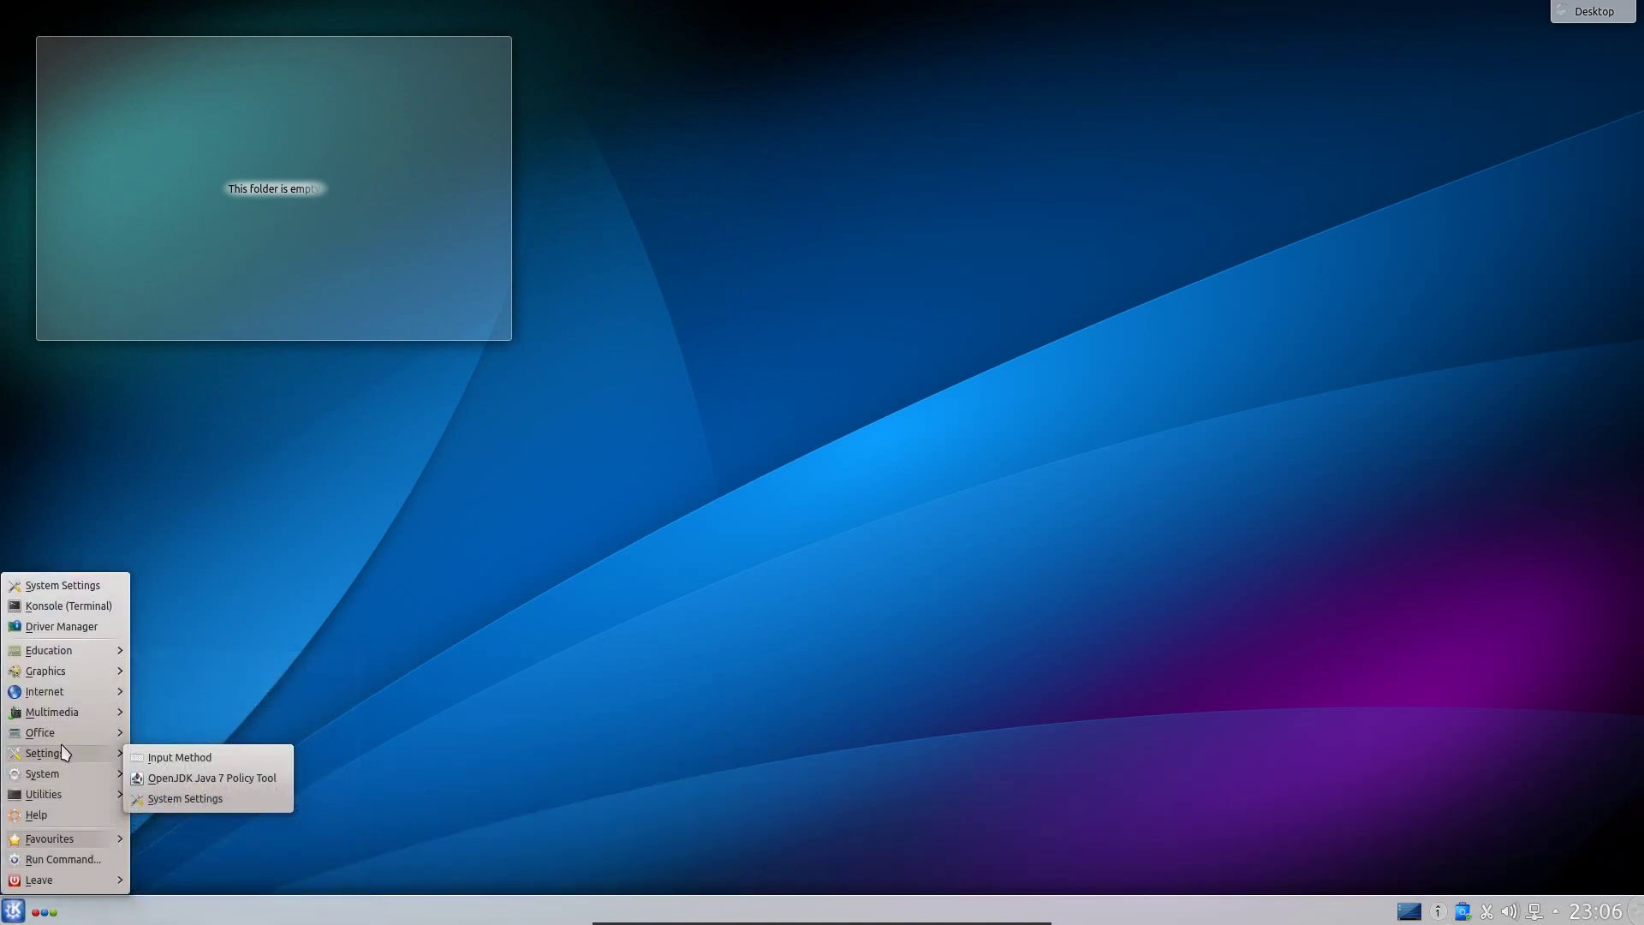
click(176, 799)
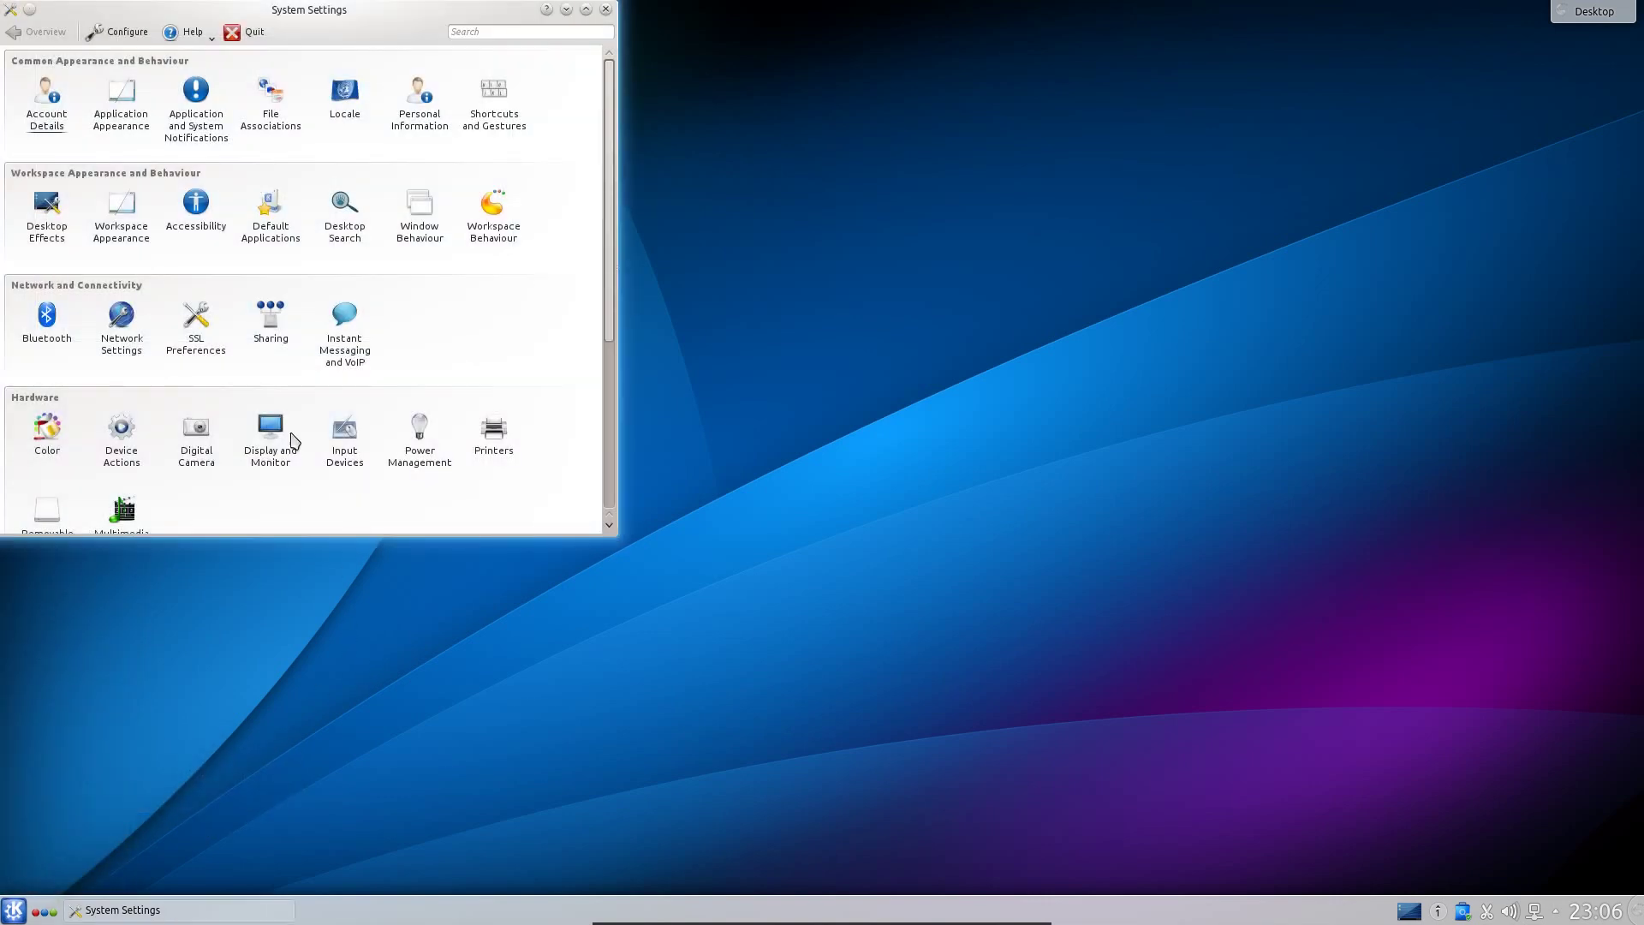
click(121, 94)
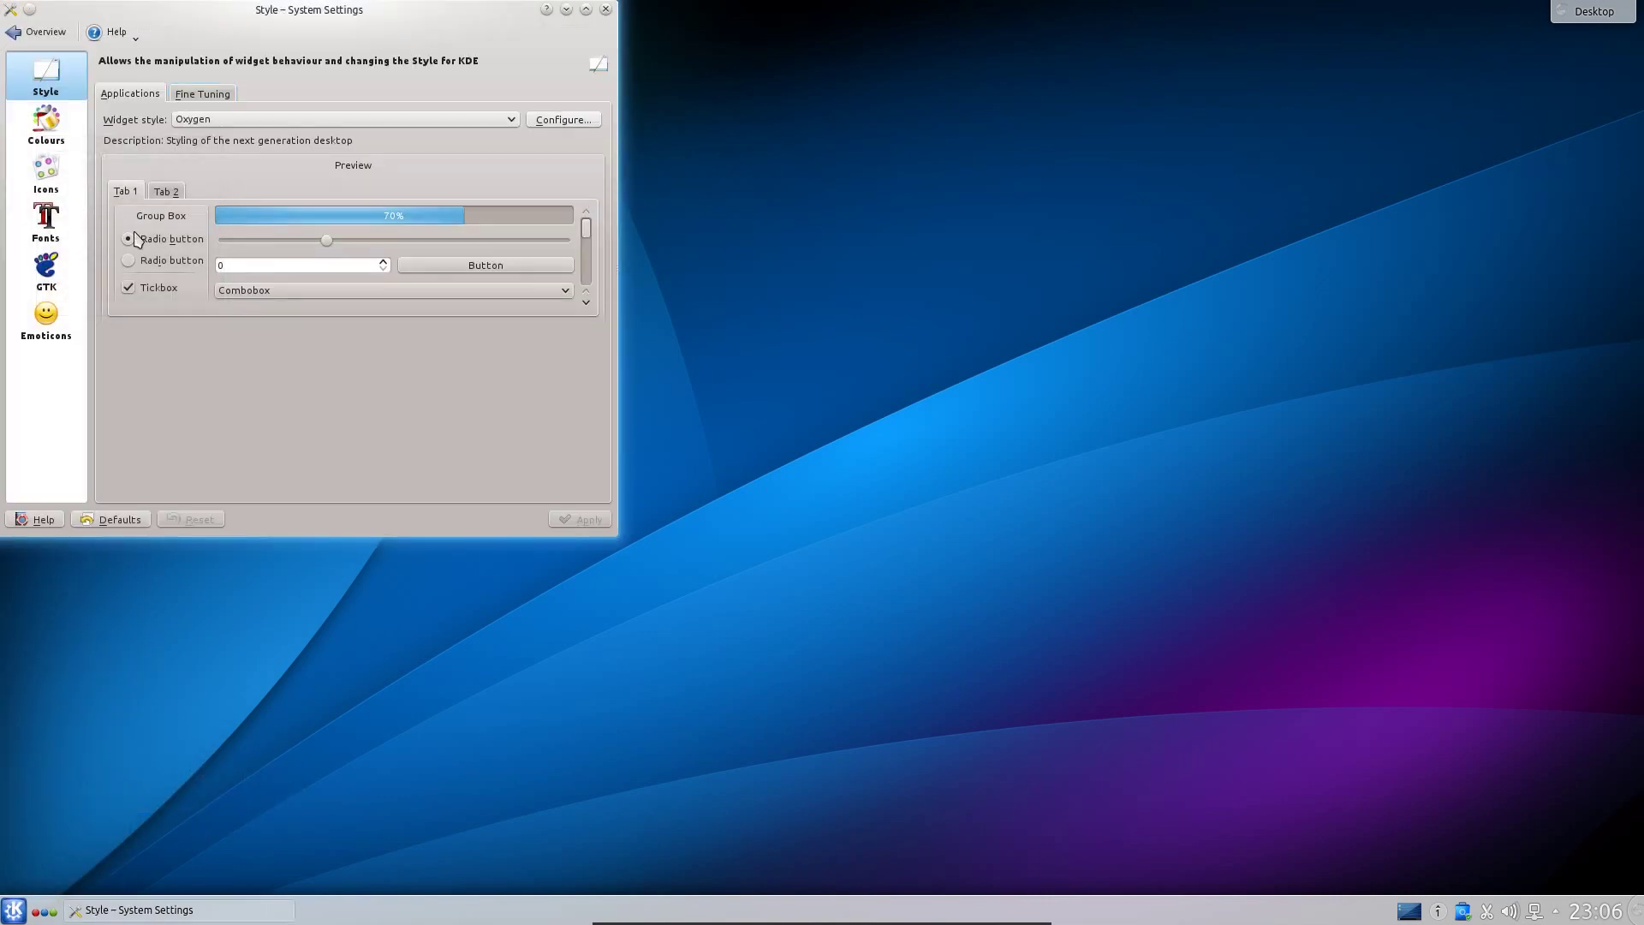
click(45, 221)
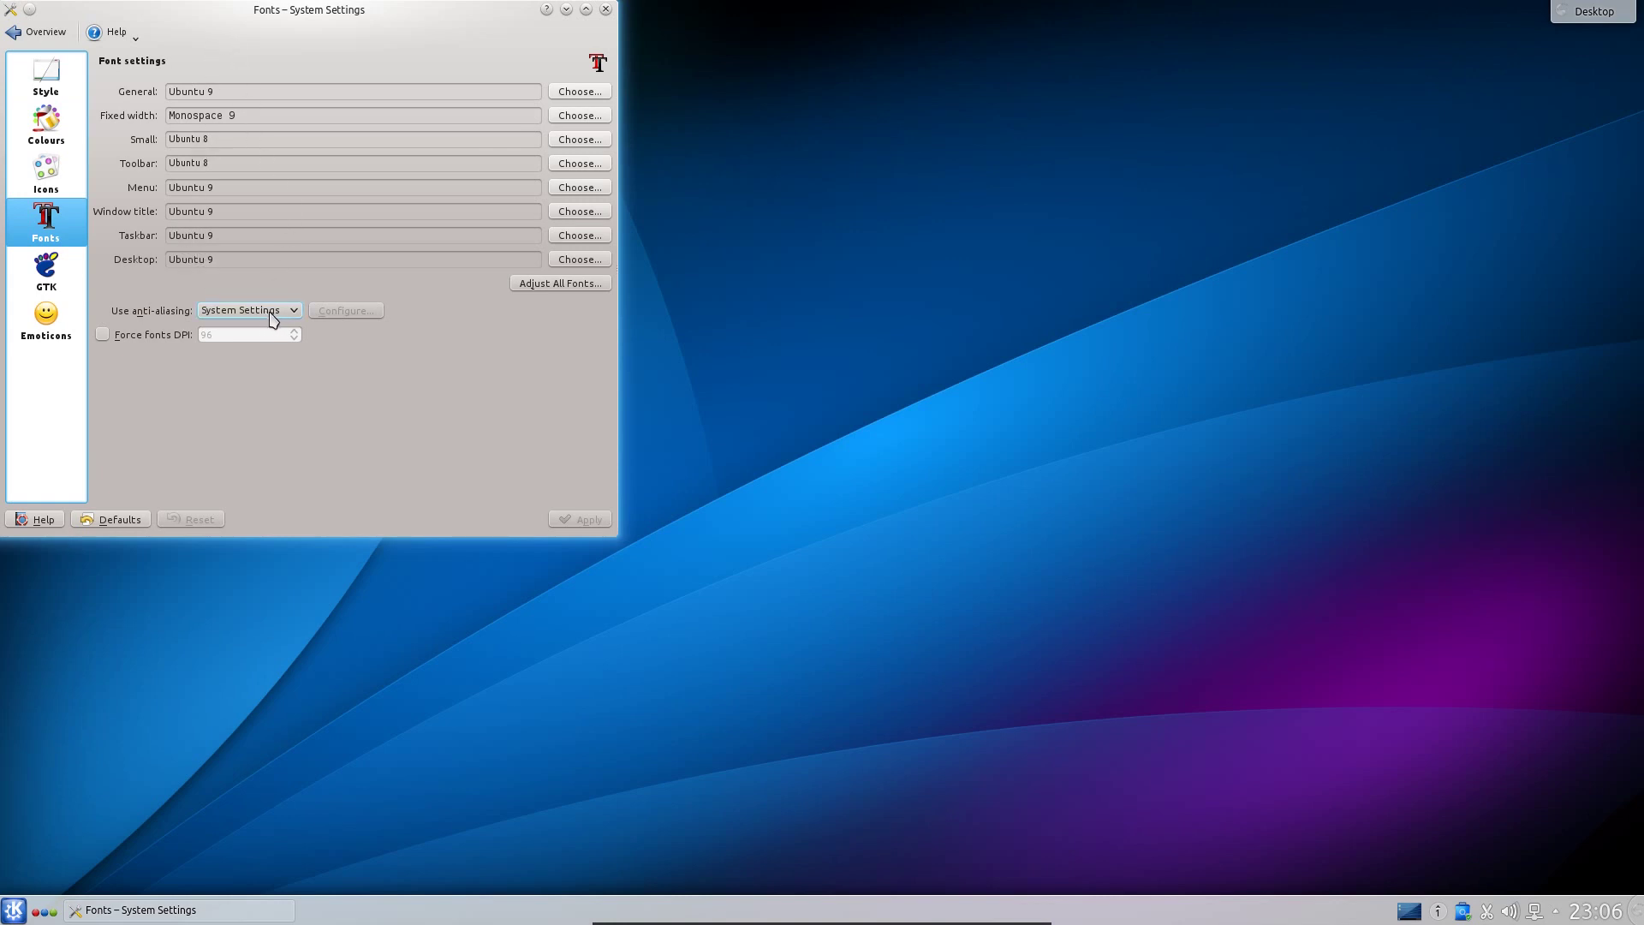
Leave full-screen, minimize VirtualBox, and launch Synaptic Package Manager on the host via 'syn'
key(Control_R+f)
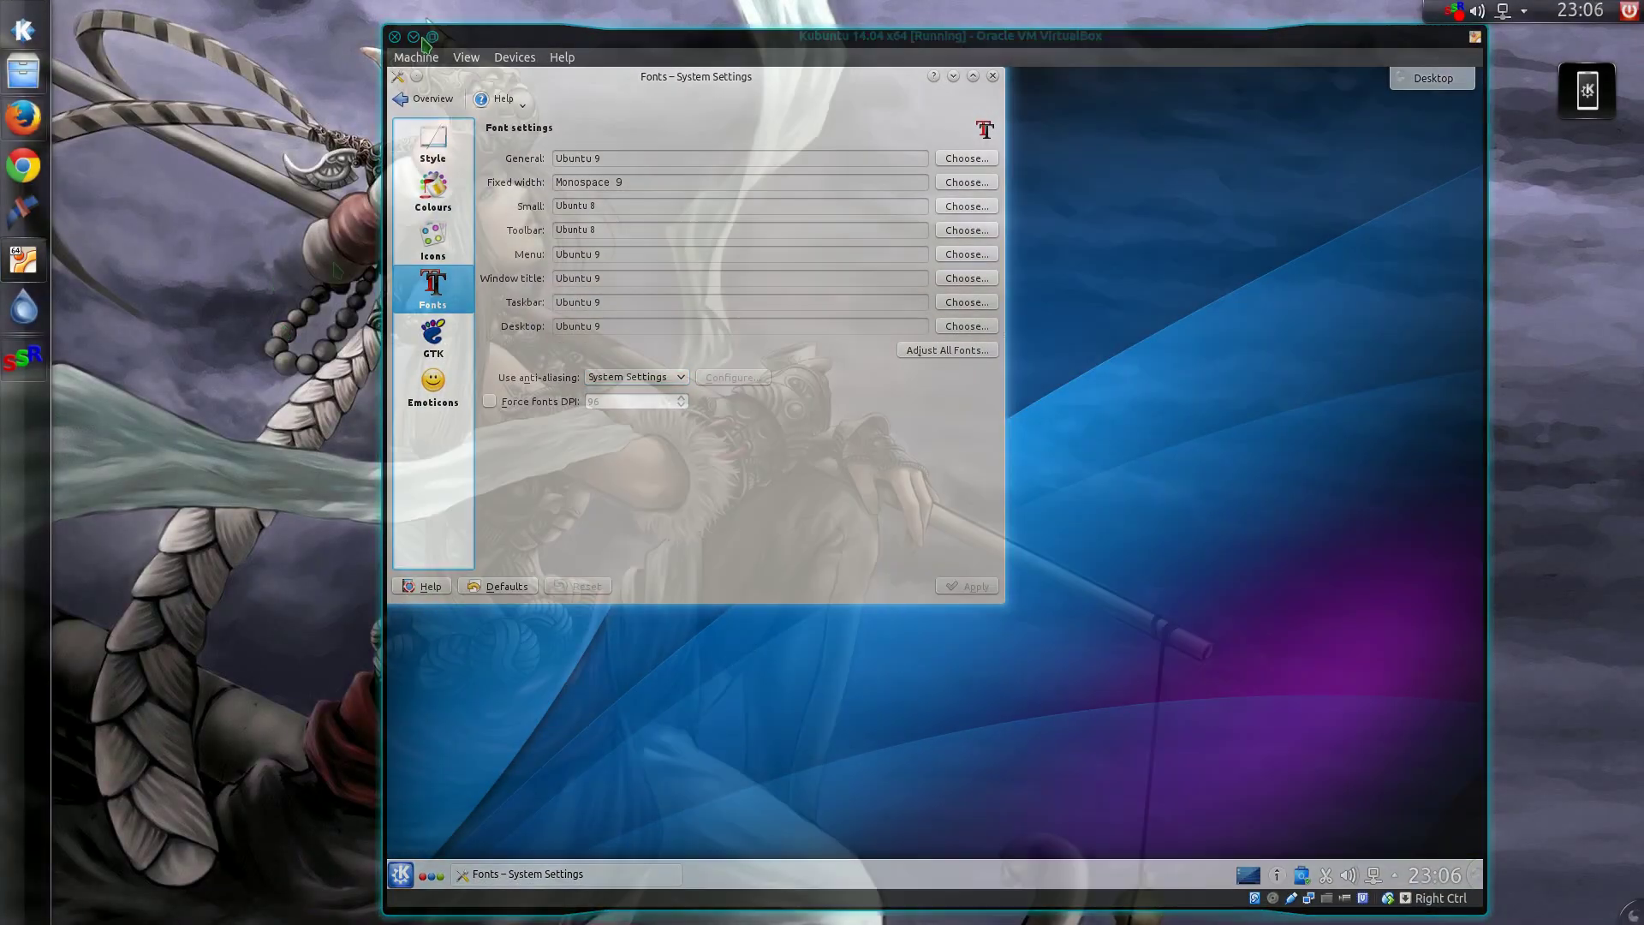
click(419, 38)
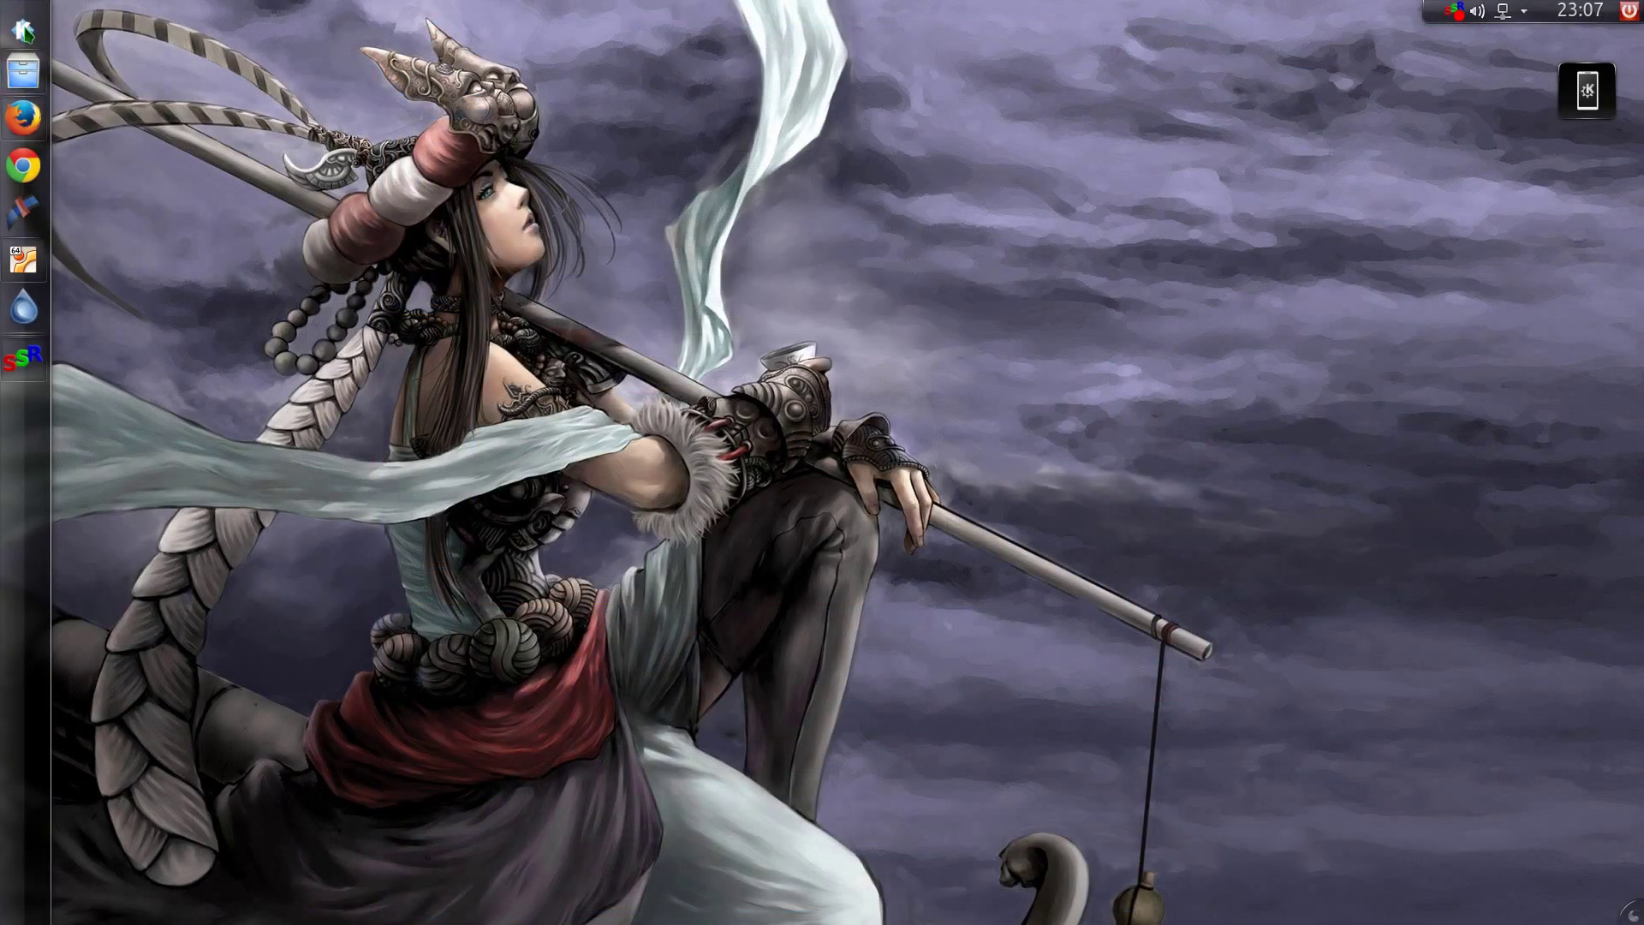
click(23, 31)
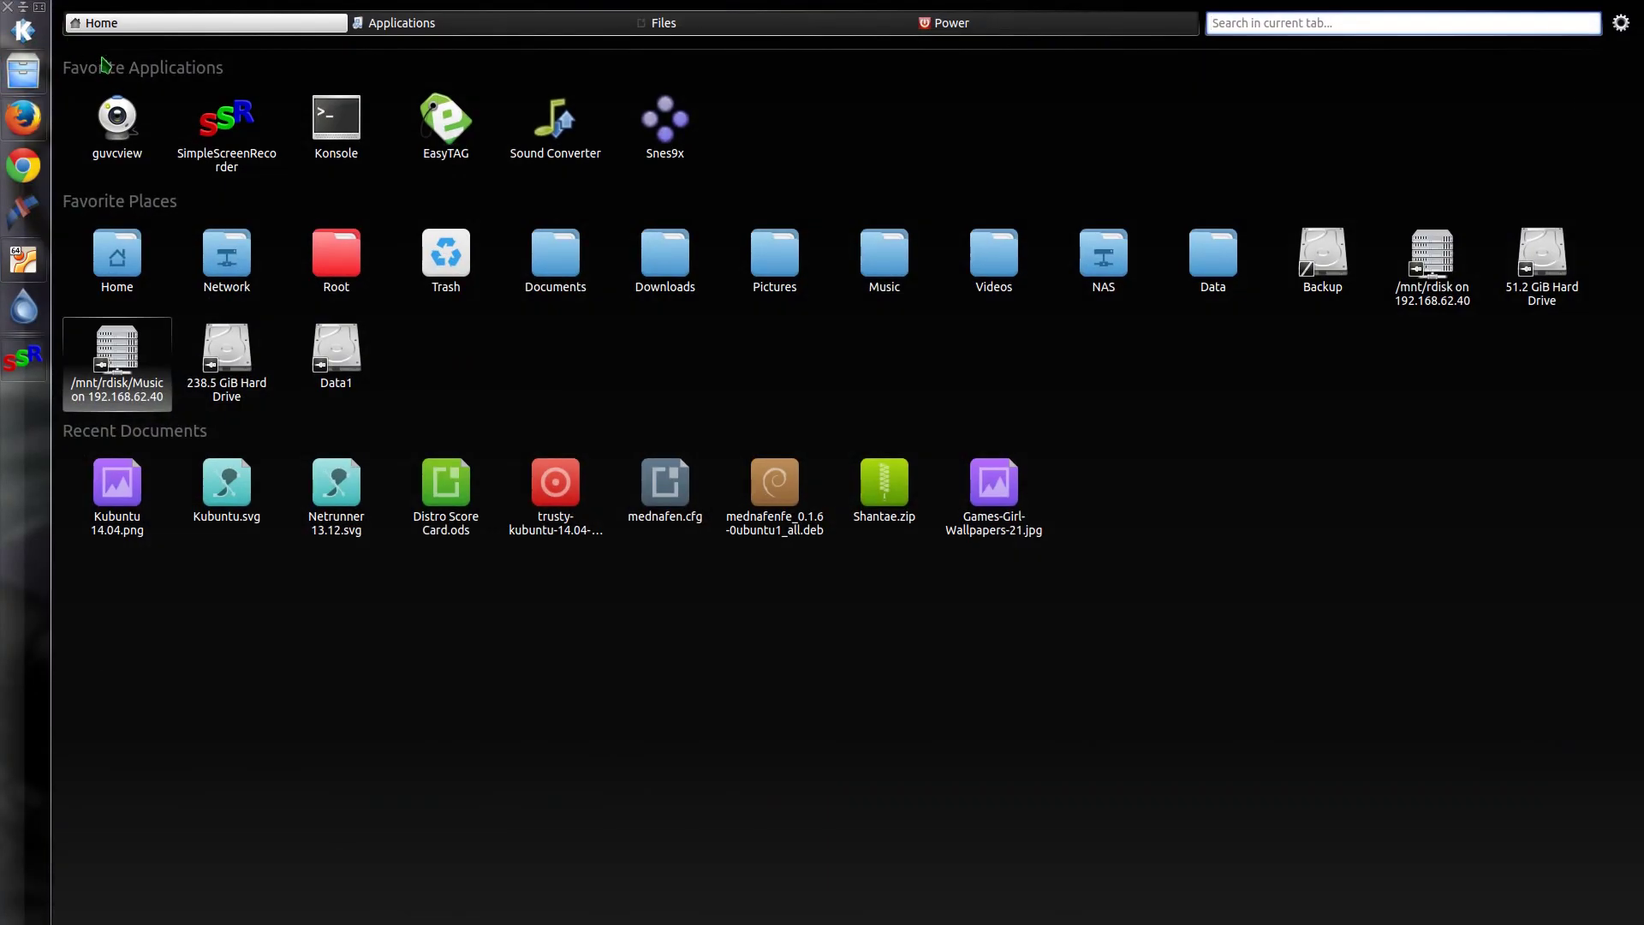
text(syn)
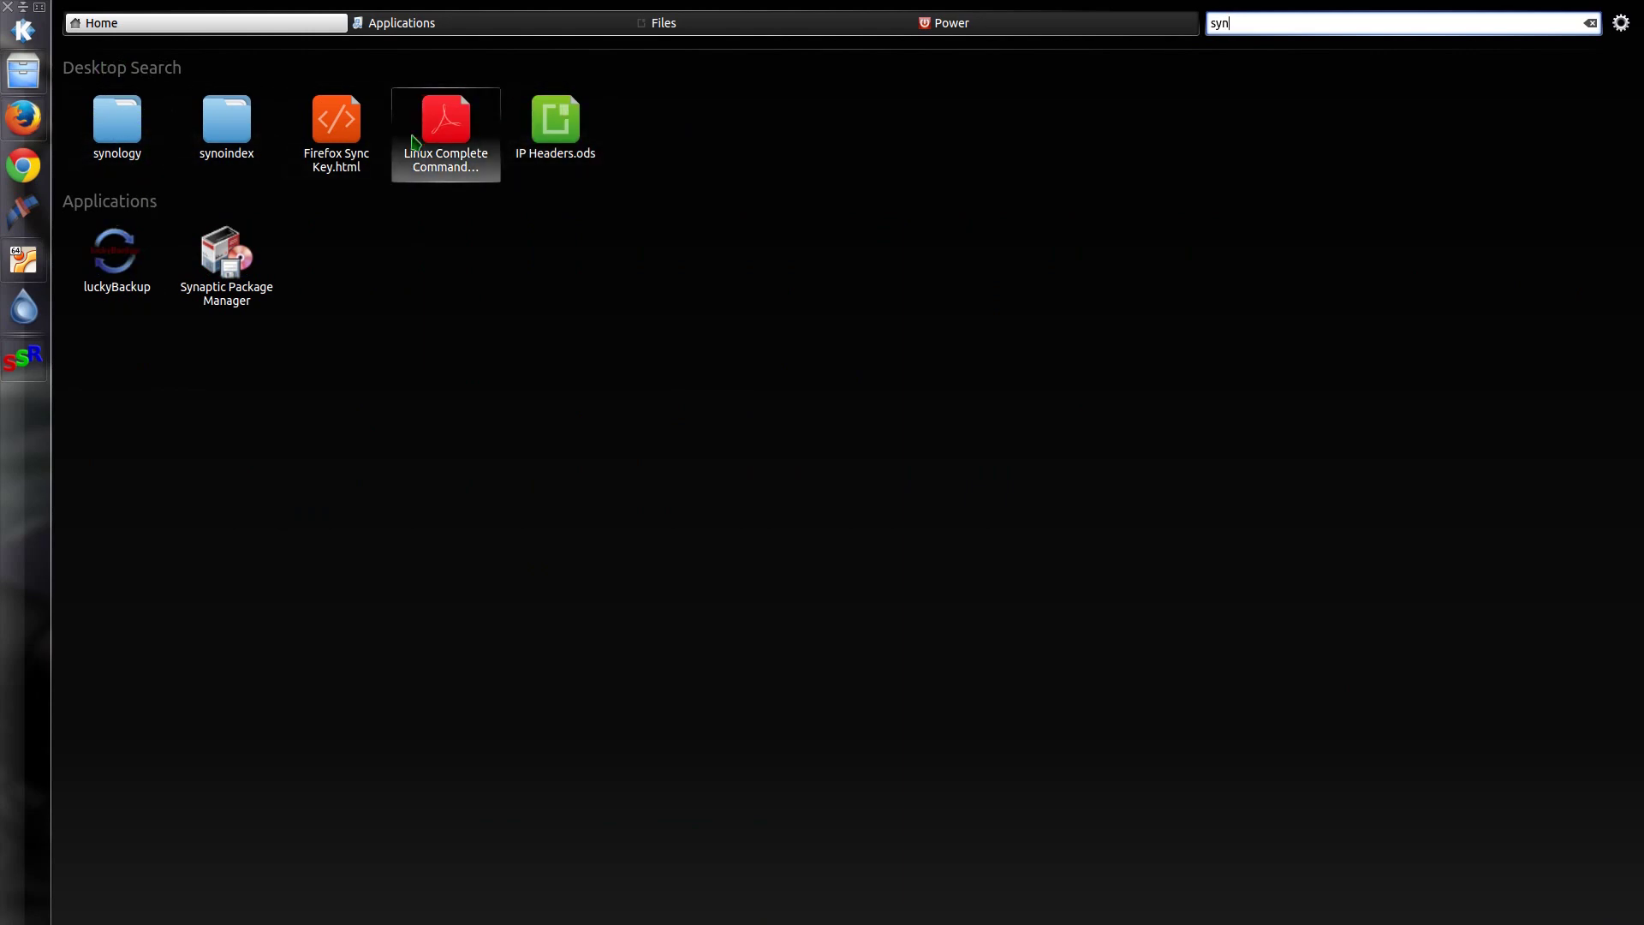
click(233, 254)
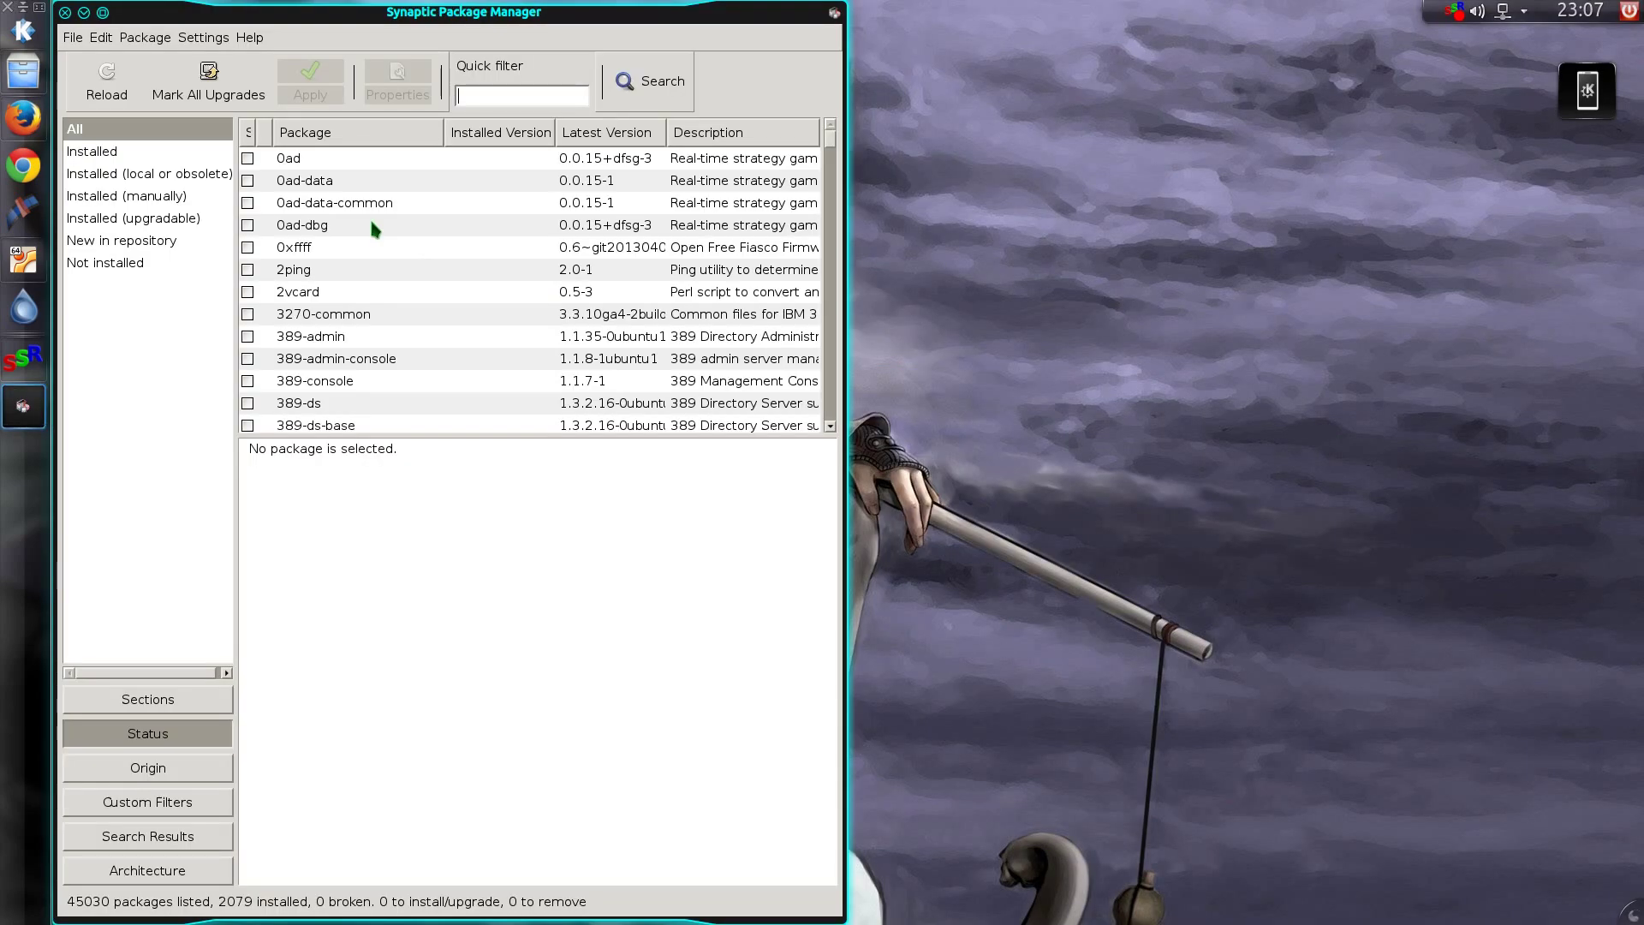
View the 0ad-dbg package description and look through Synaptic's menus
click(370, 225)
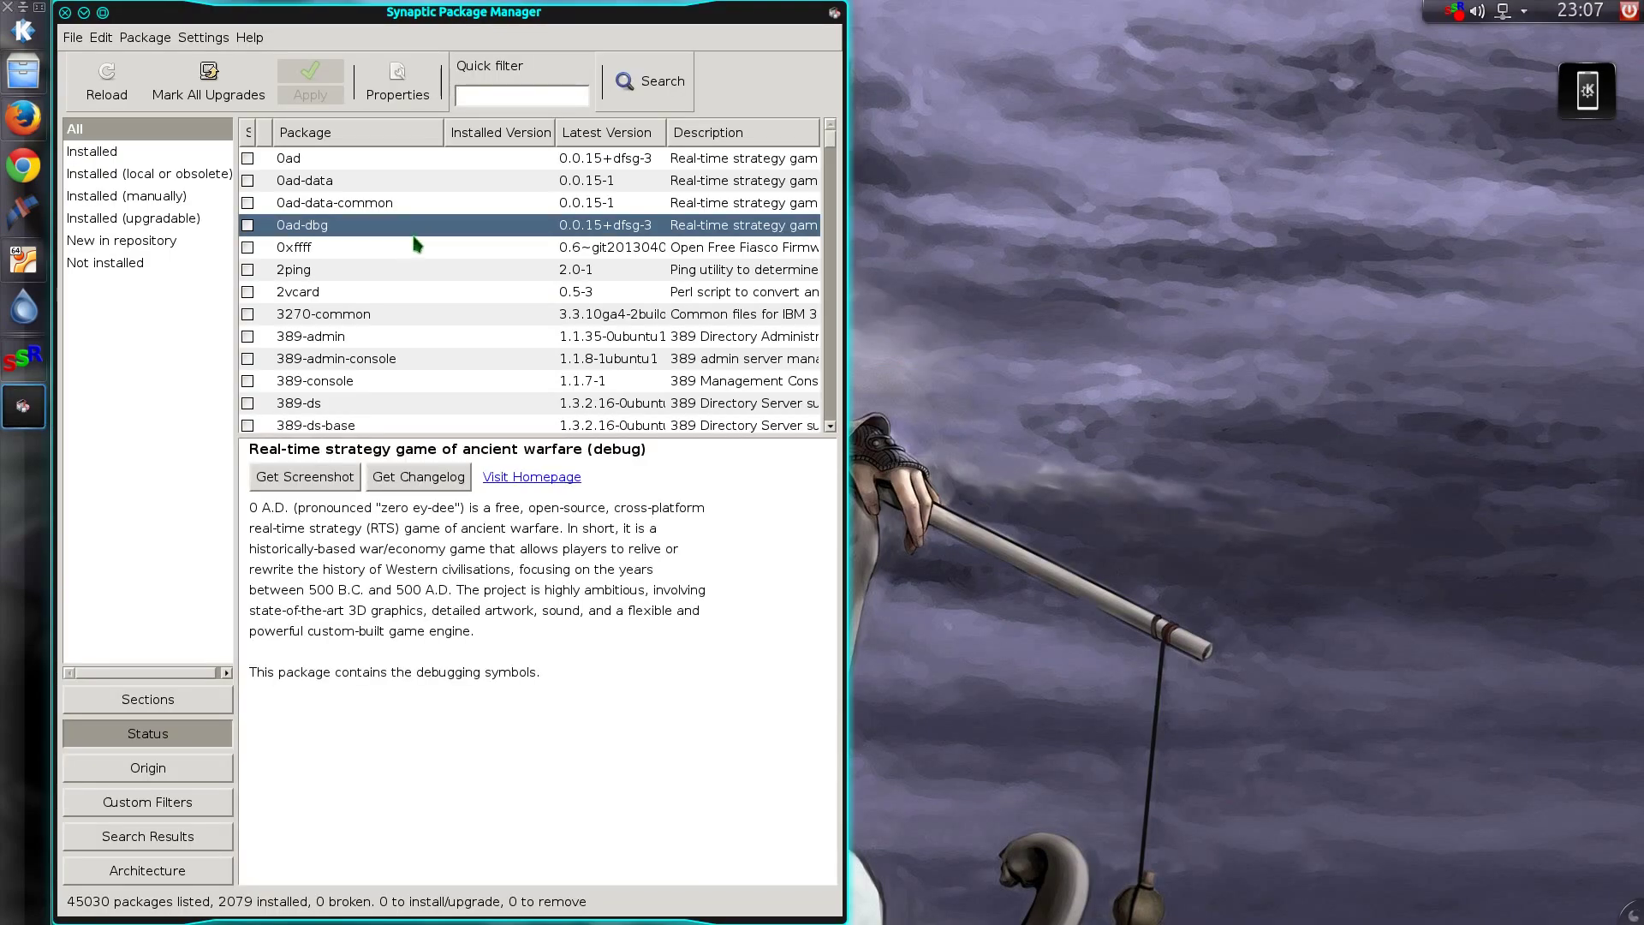
click(147, 36)
mouse_move(214, 43)
click(301, 49)
On the host, open System Settings' font anti-alias configuration, confirming RGB sub-pixel rendering and Slight hinting
click(26, 32)
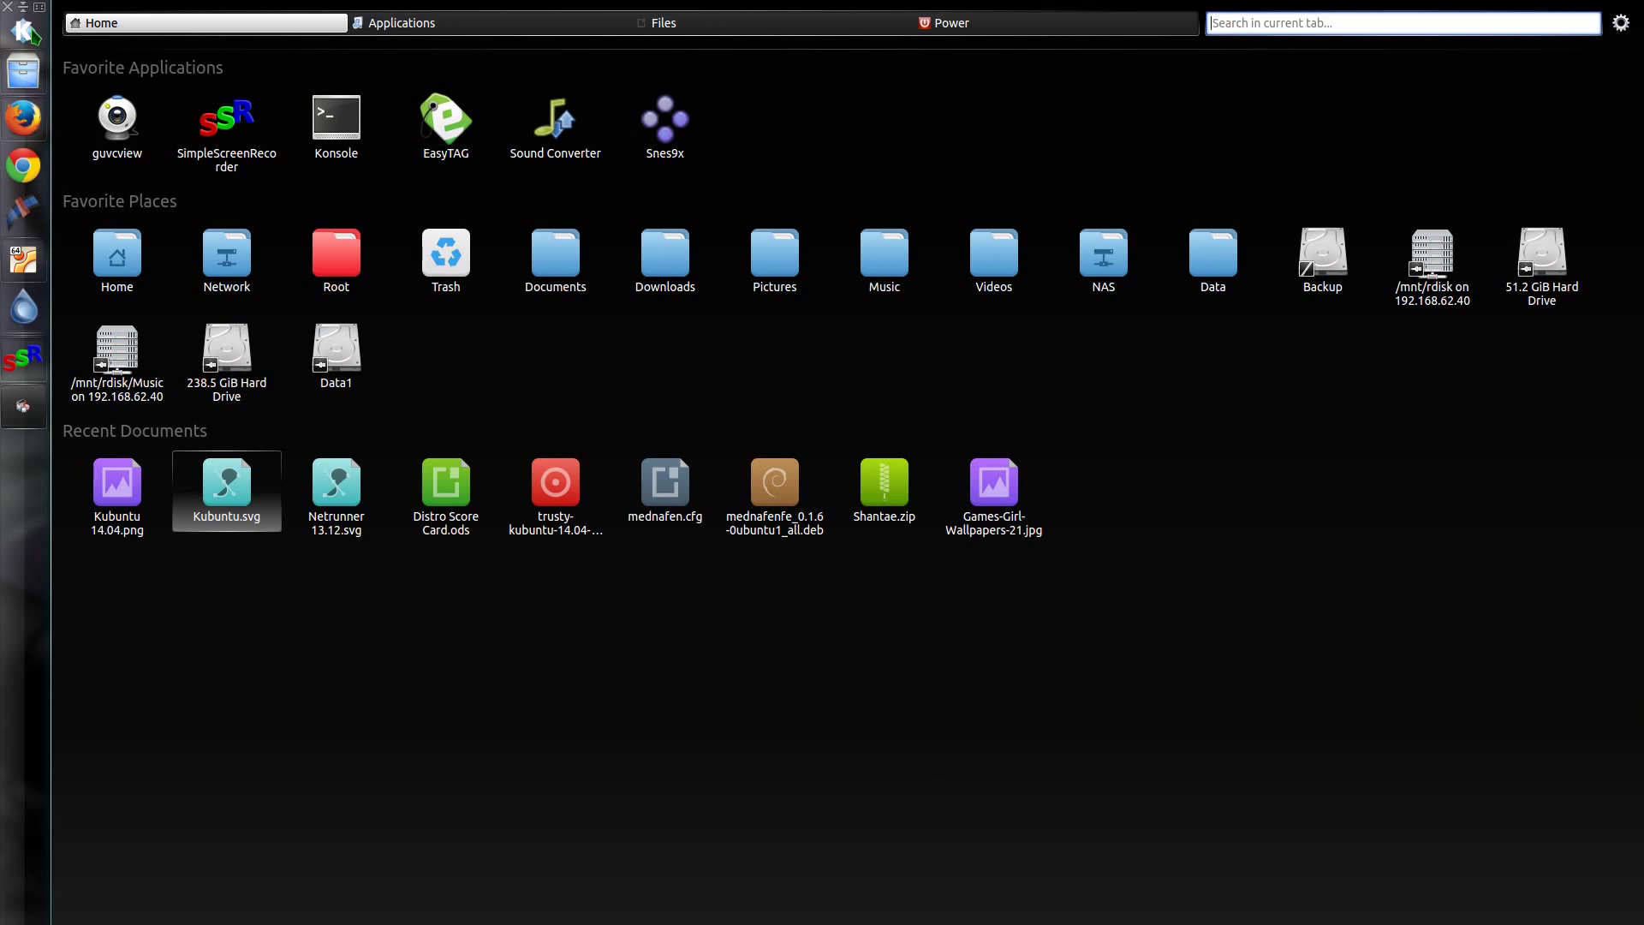
text(sys)
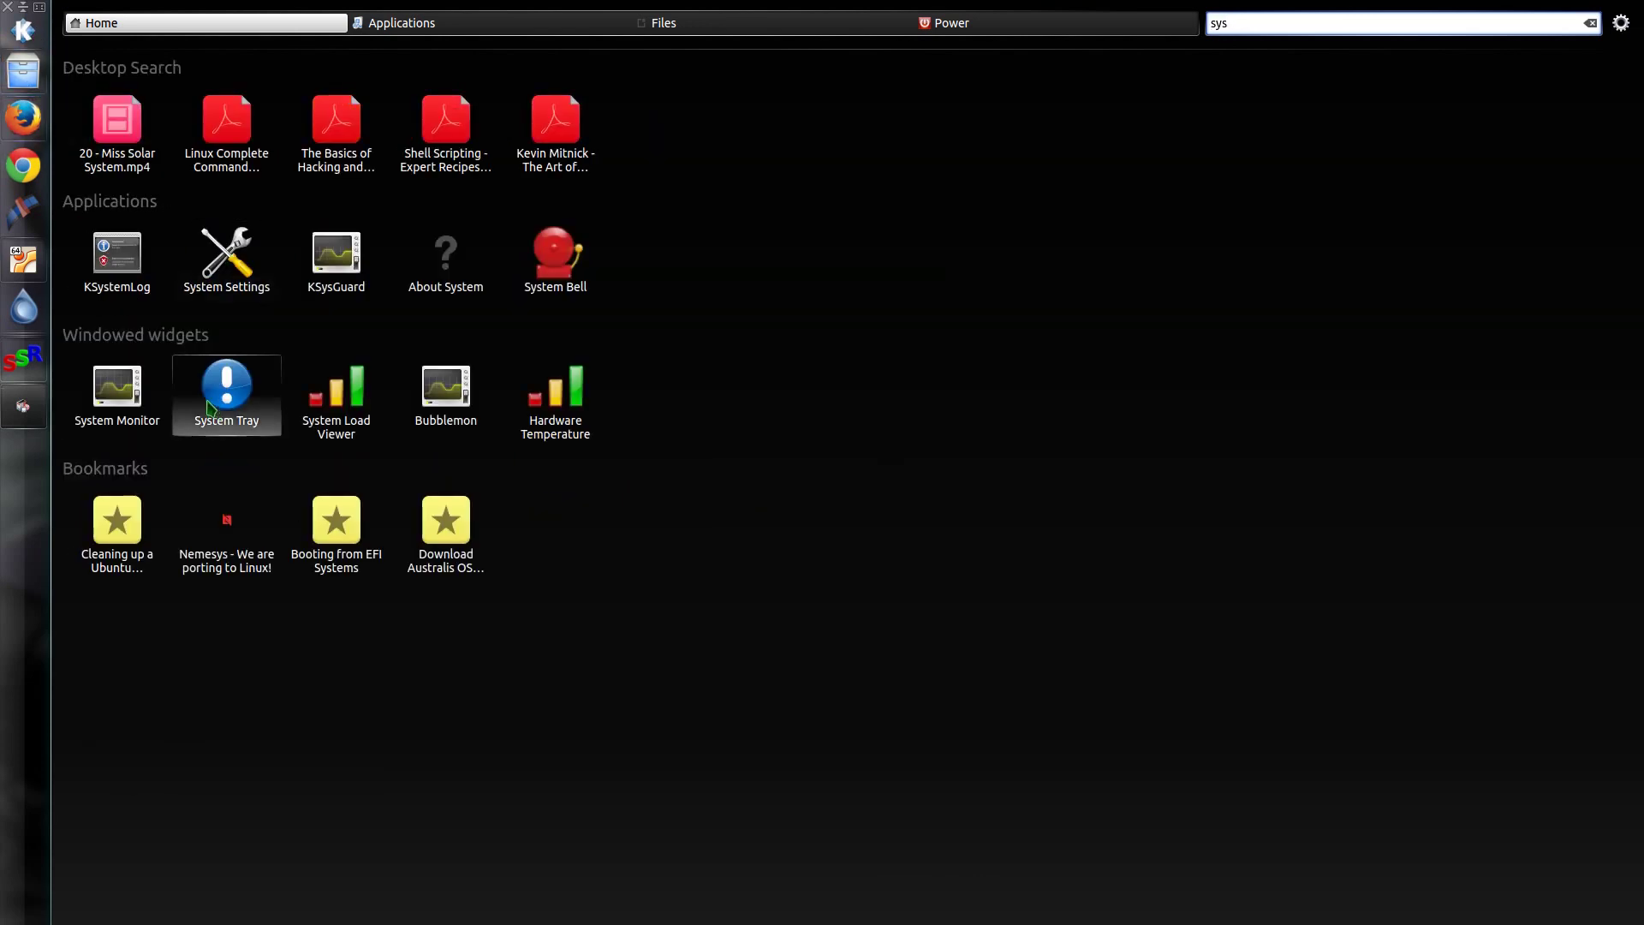
click(226, 257)
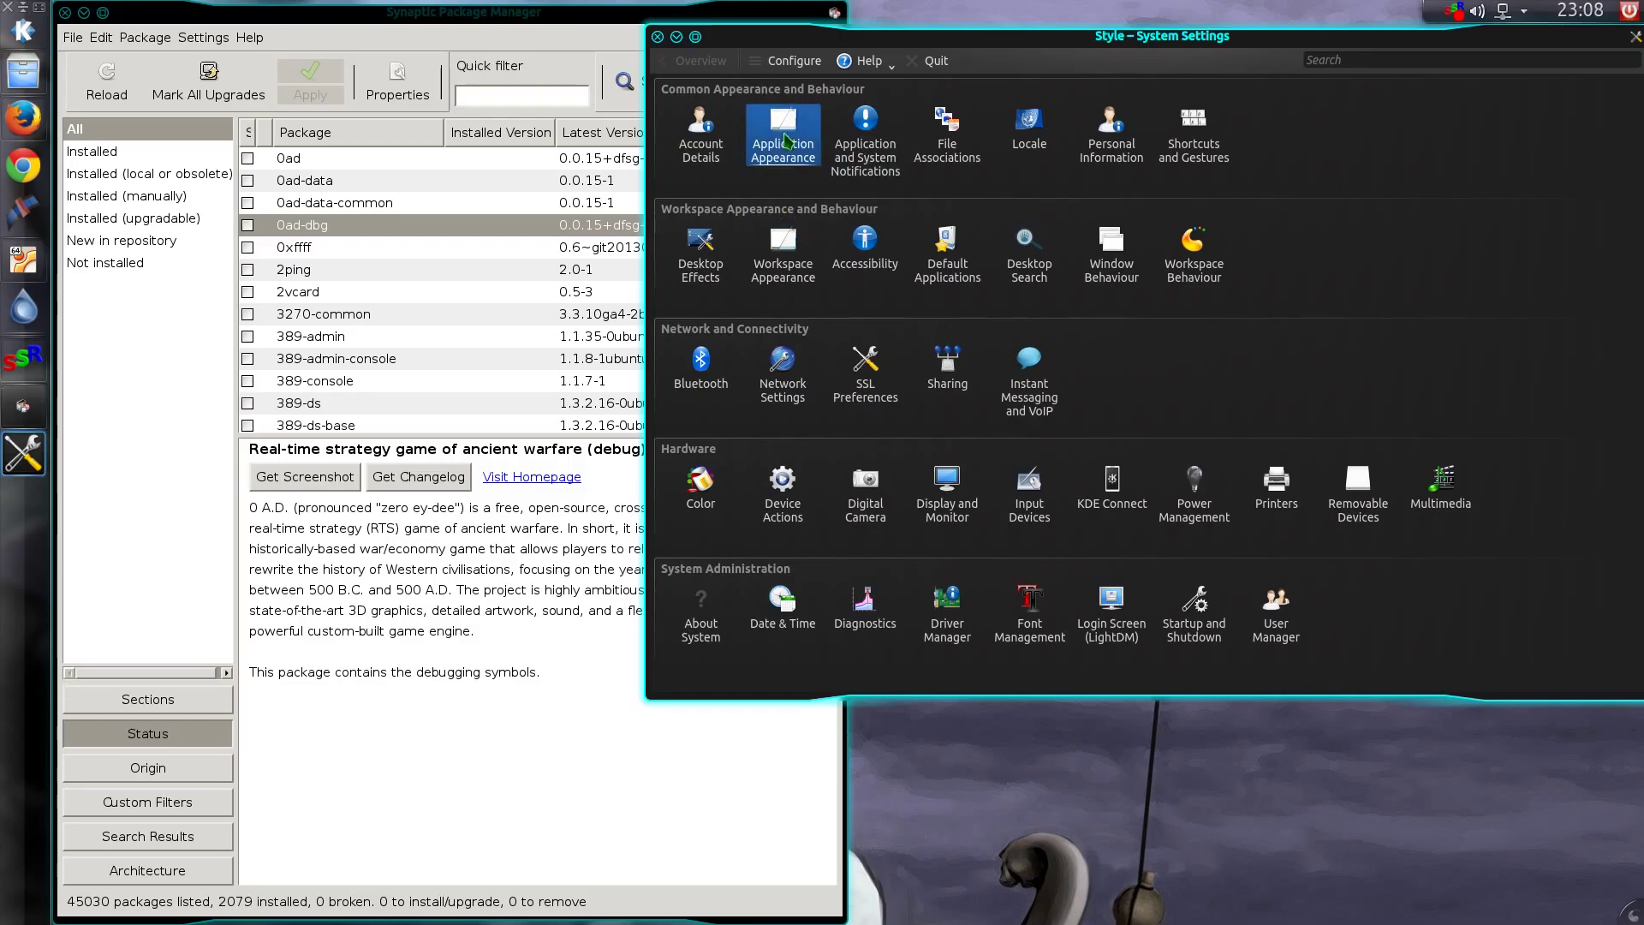
click(785, 140)
click(700, 251)
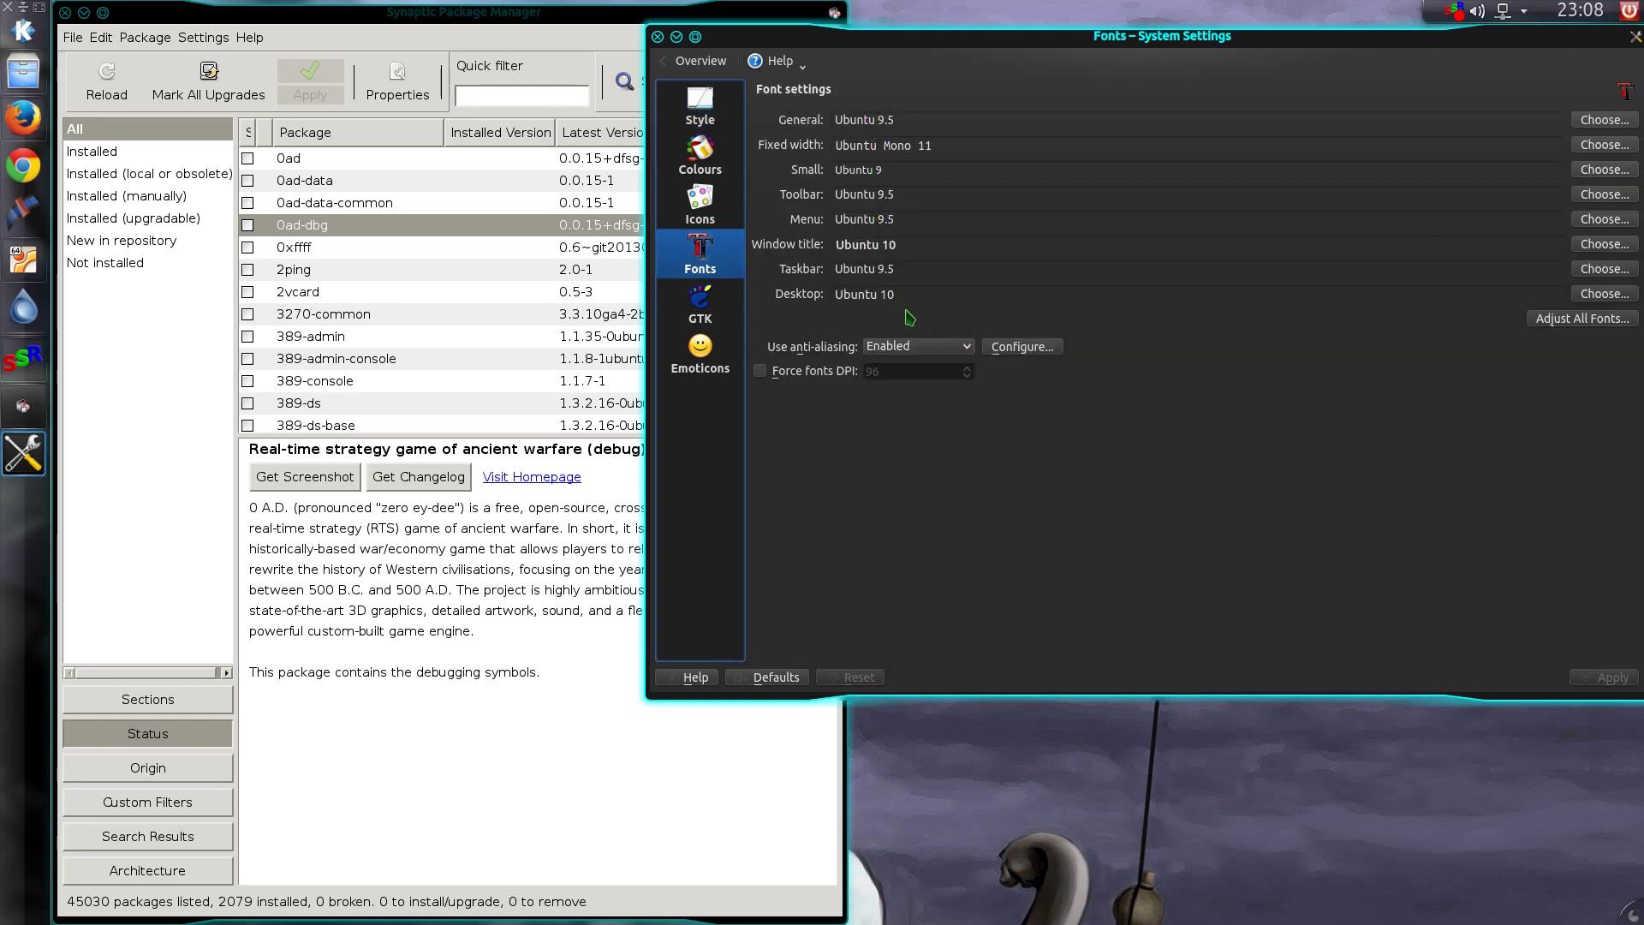
click(1021, 353)
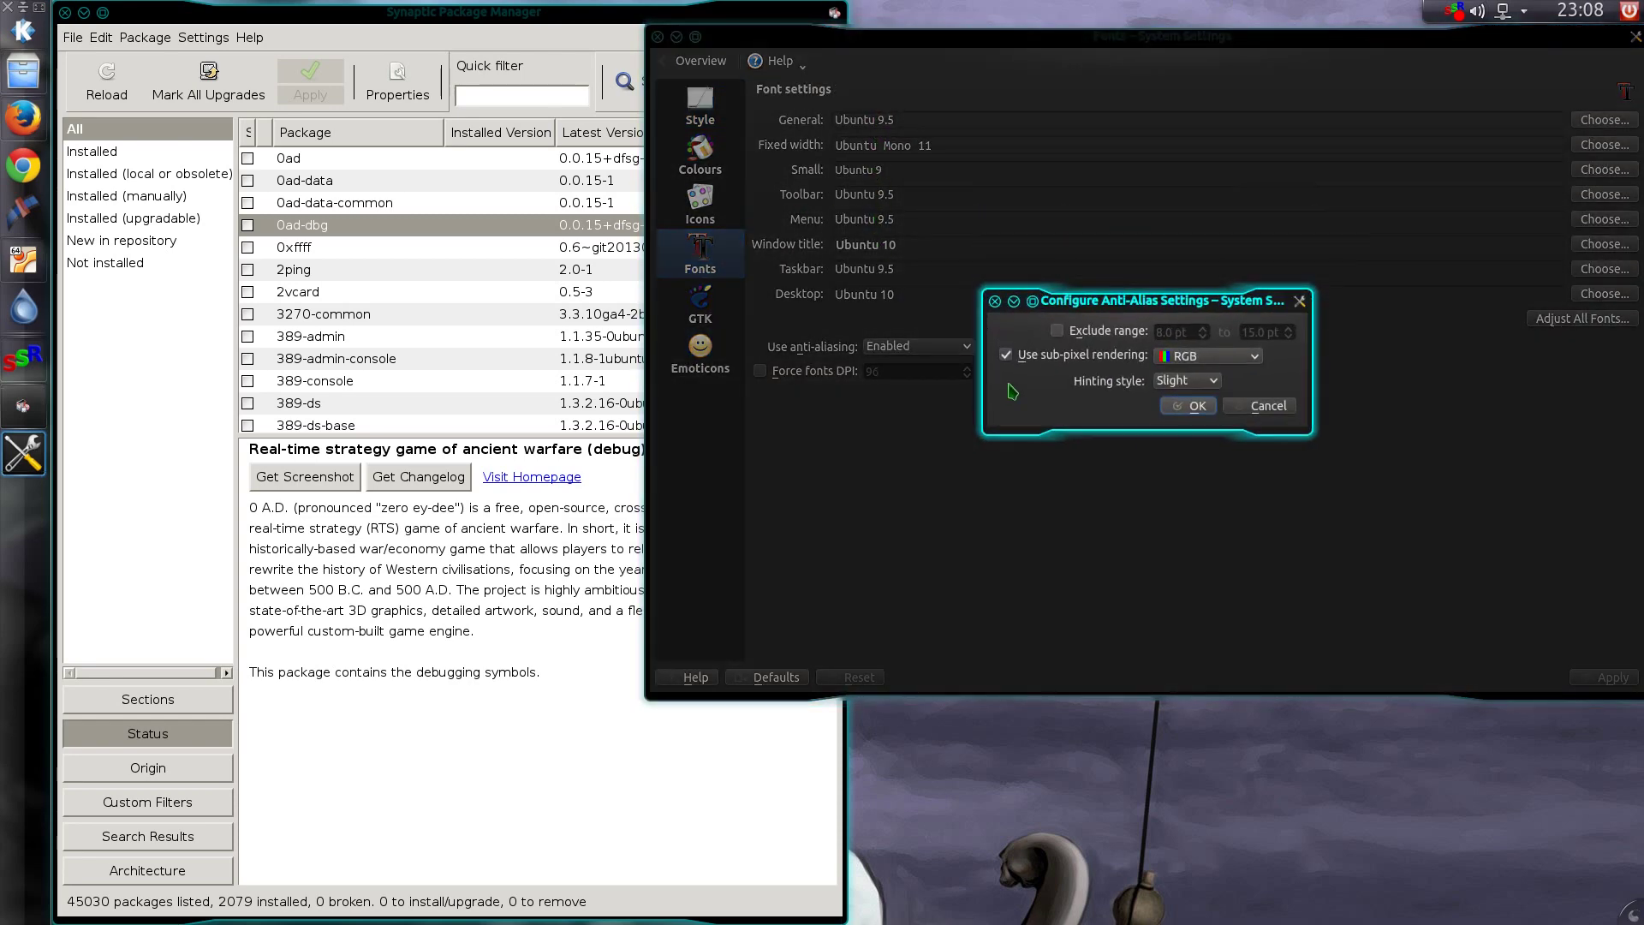
click(1194, 387)
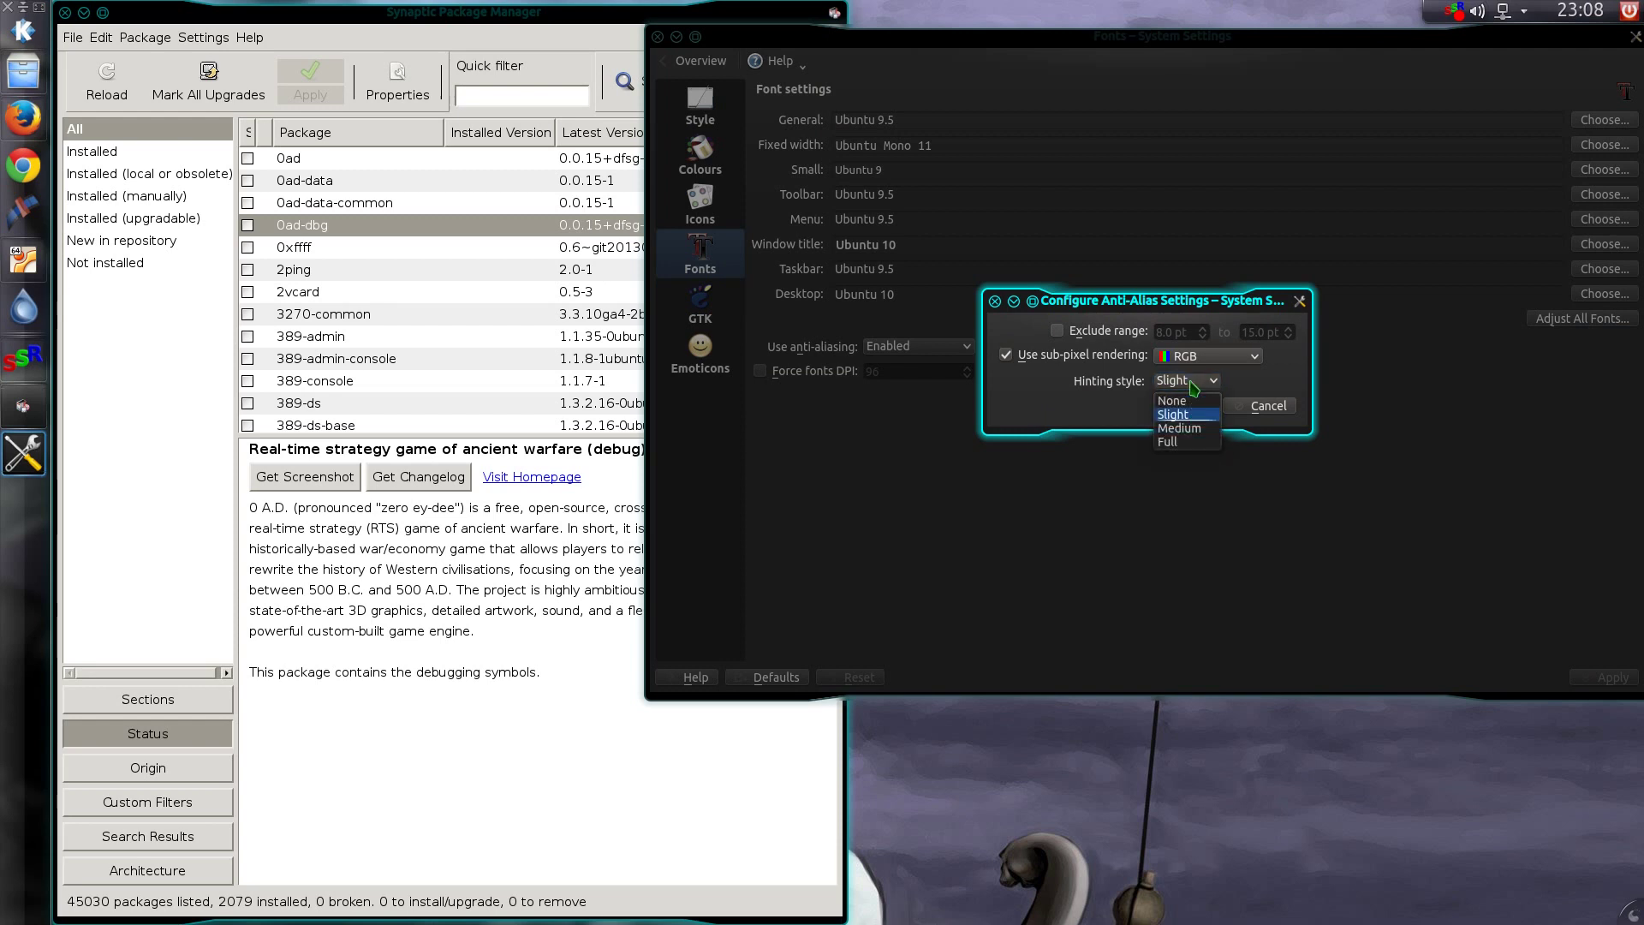
click(1414, 400)
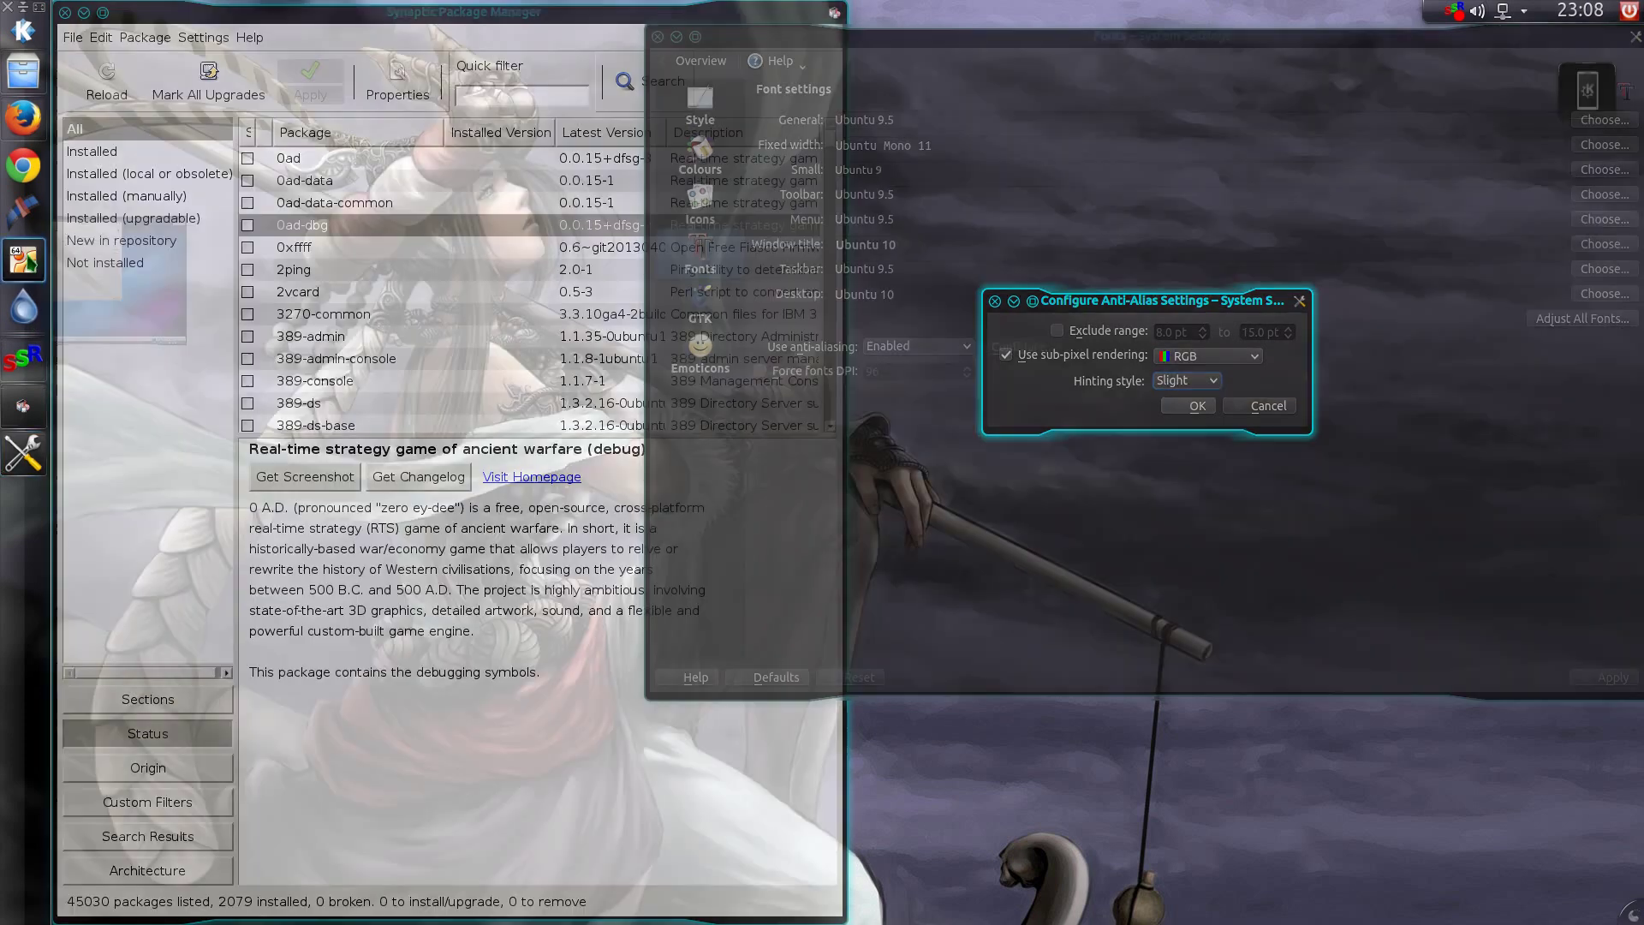
In the Kubuntu guest, set Use anti-aliasing to Enabled
click(23, 259)
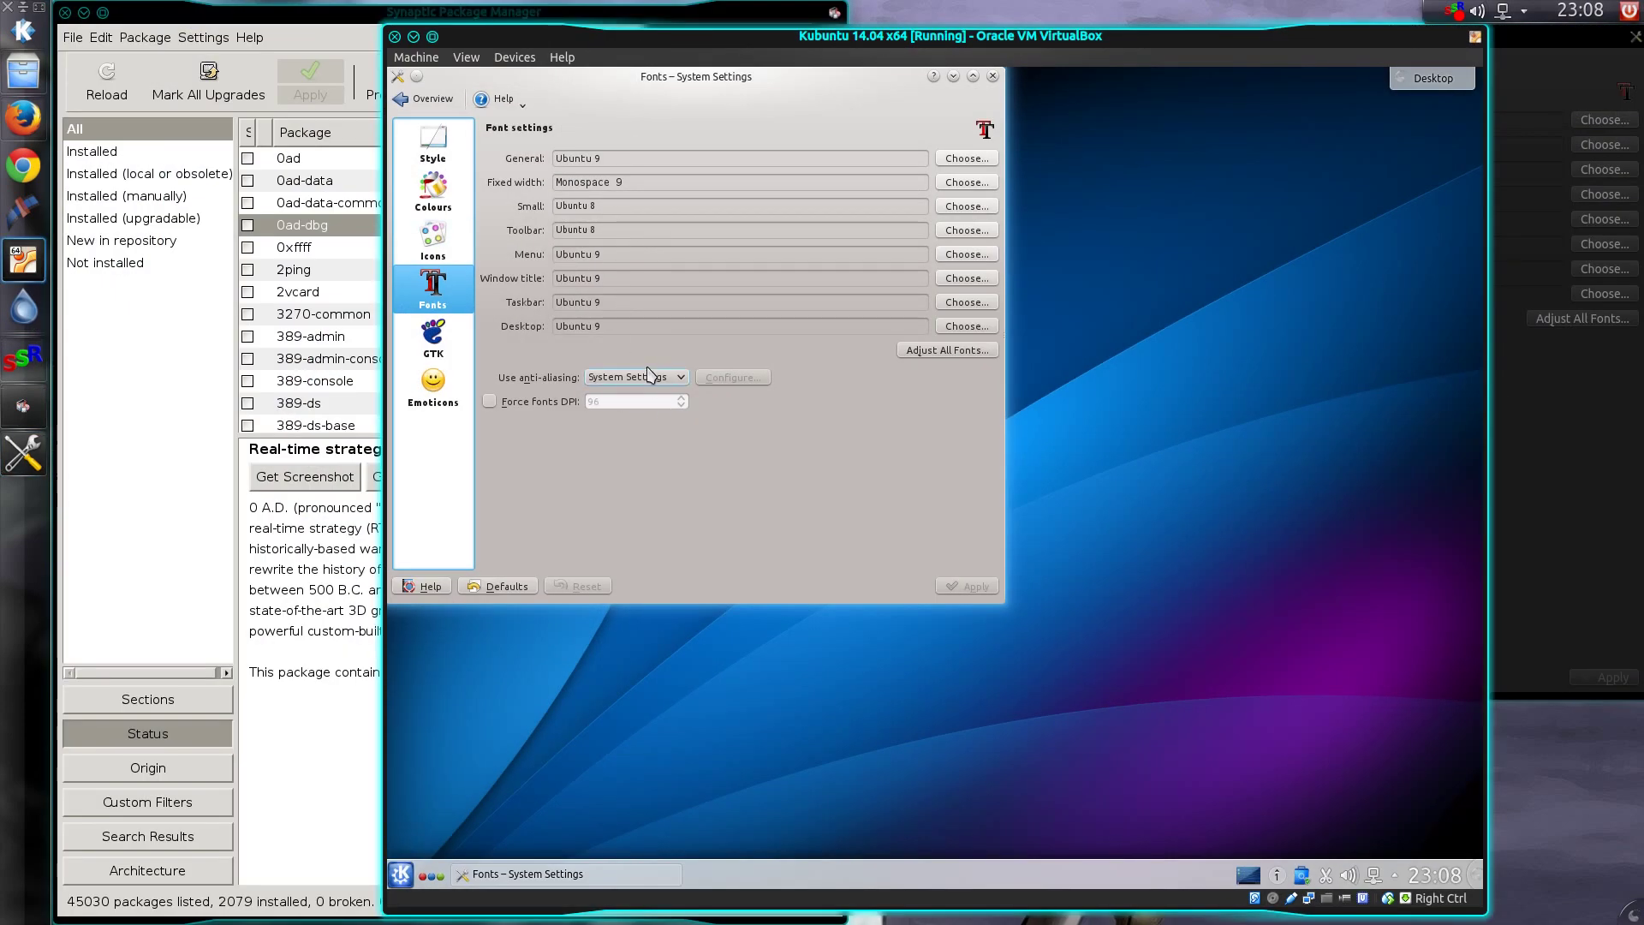
click(600, 378)
key(Up)
key(Return)
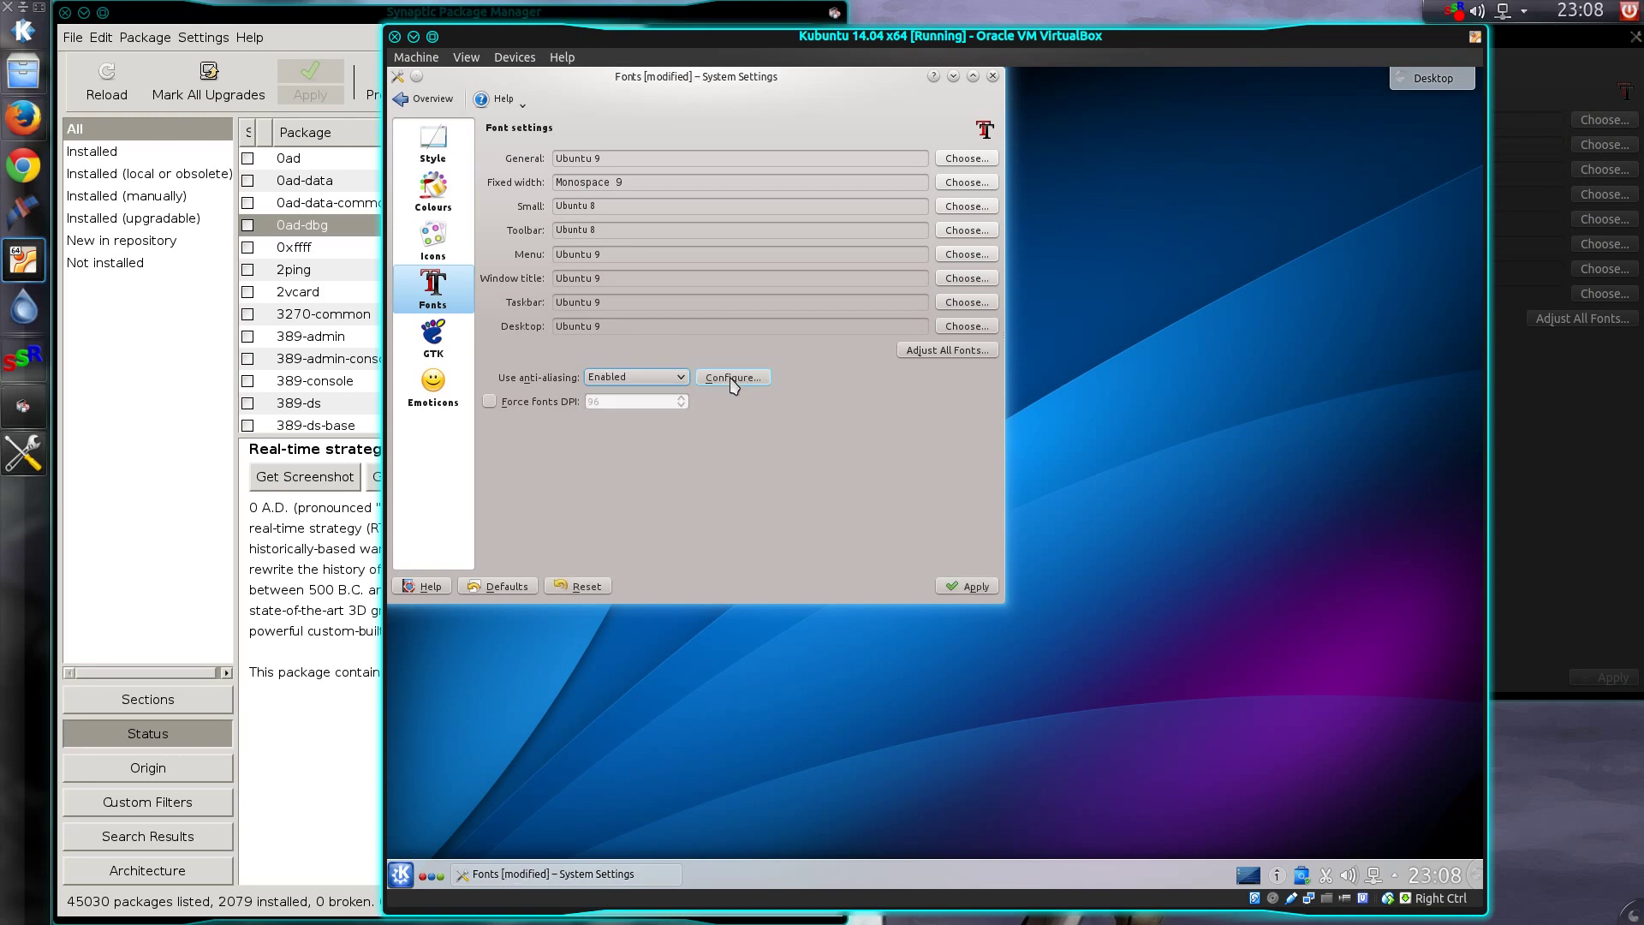
Configure anti-aliasing with RGB sub-pixel rendering and Slight hinting
click(733, 381)
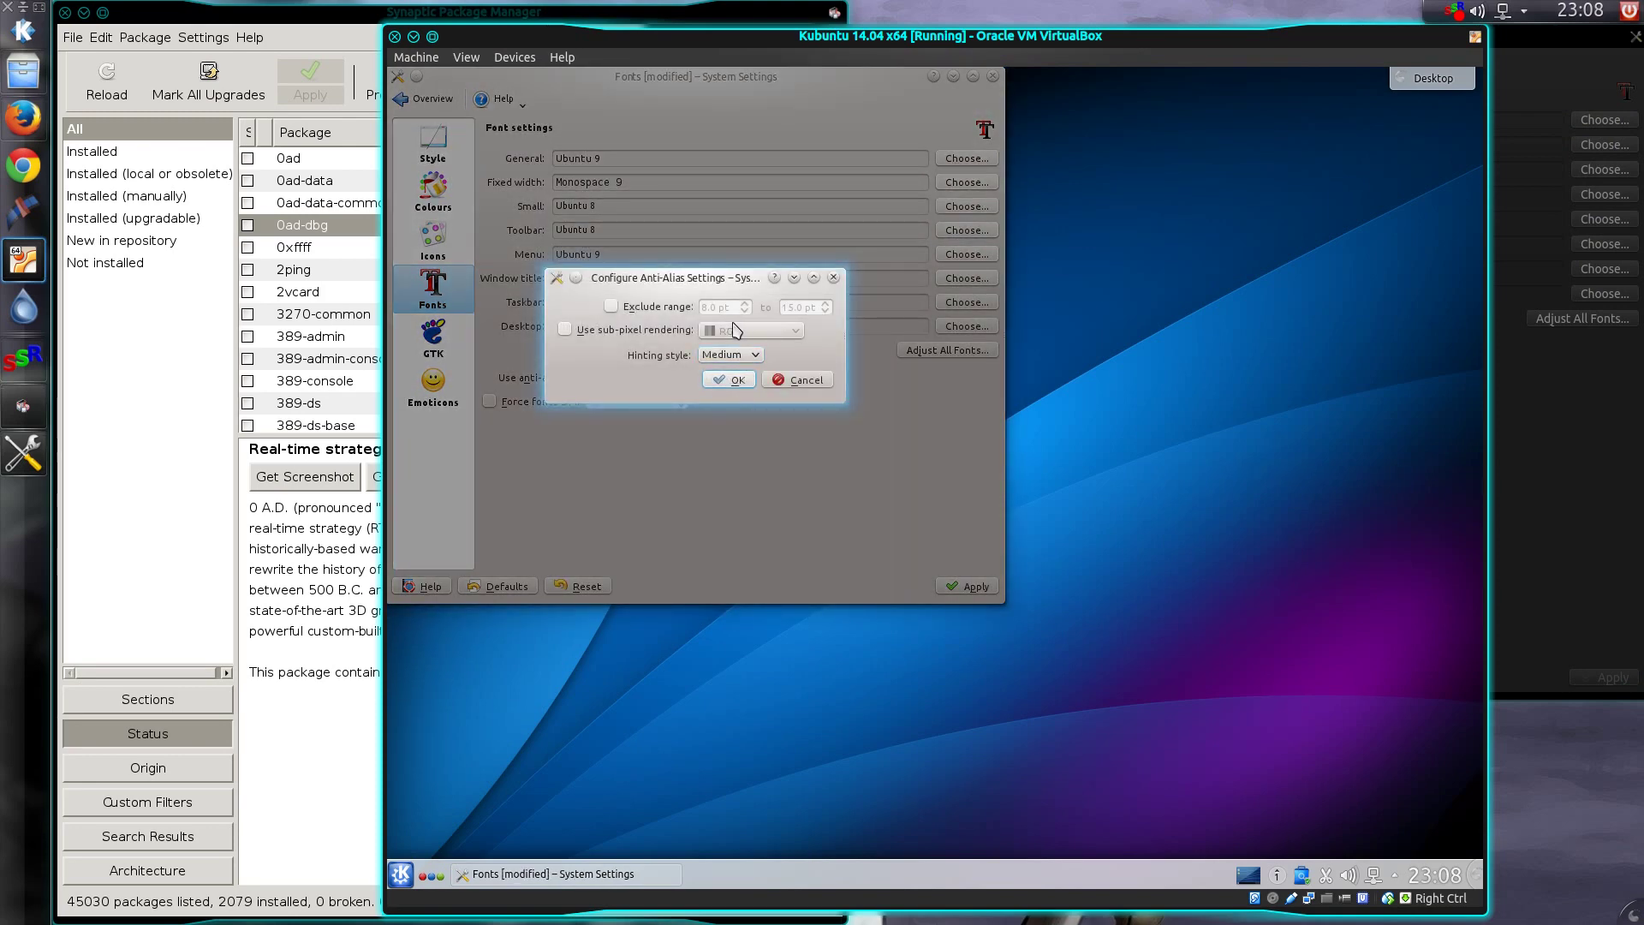
click(652, 330)
click(748, 333)
click(751, 350)
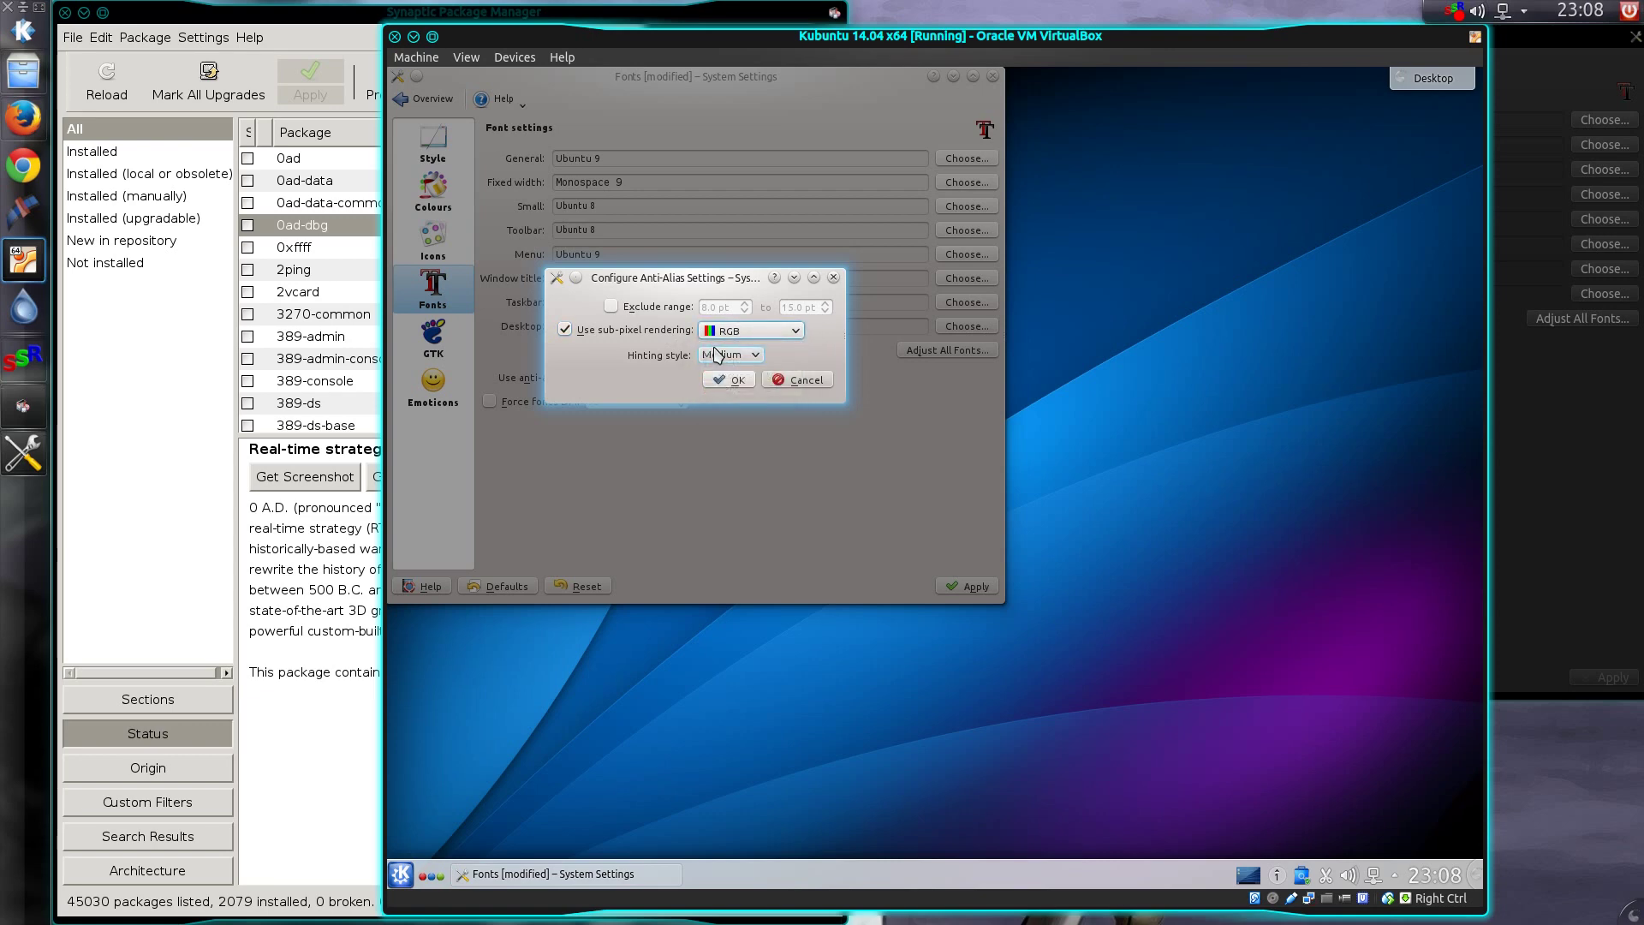
click(729, 354)
click(737, 387)
click(734, 381)
Apply the font changes, acknowledge the notice, and minimize VirtualBox
click(976, 587)
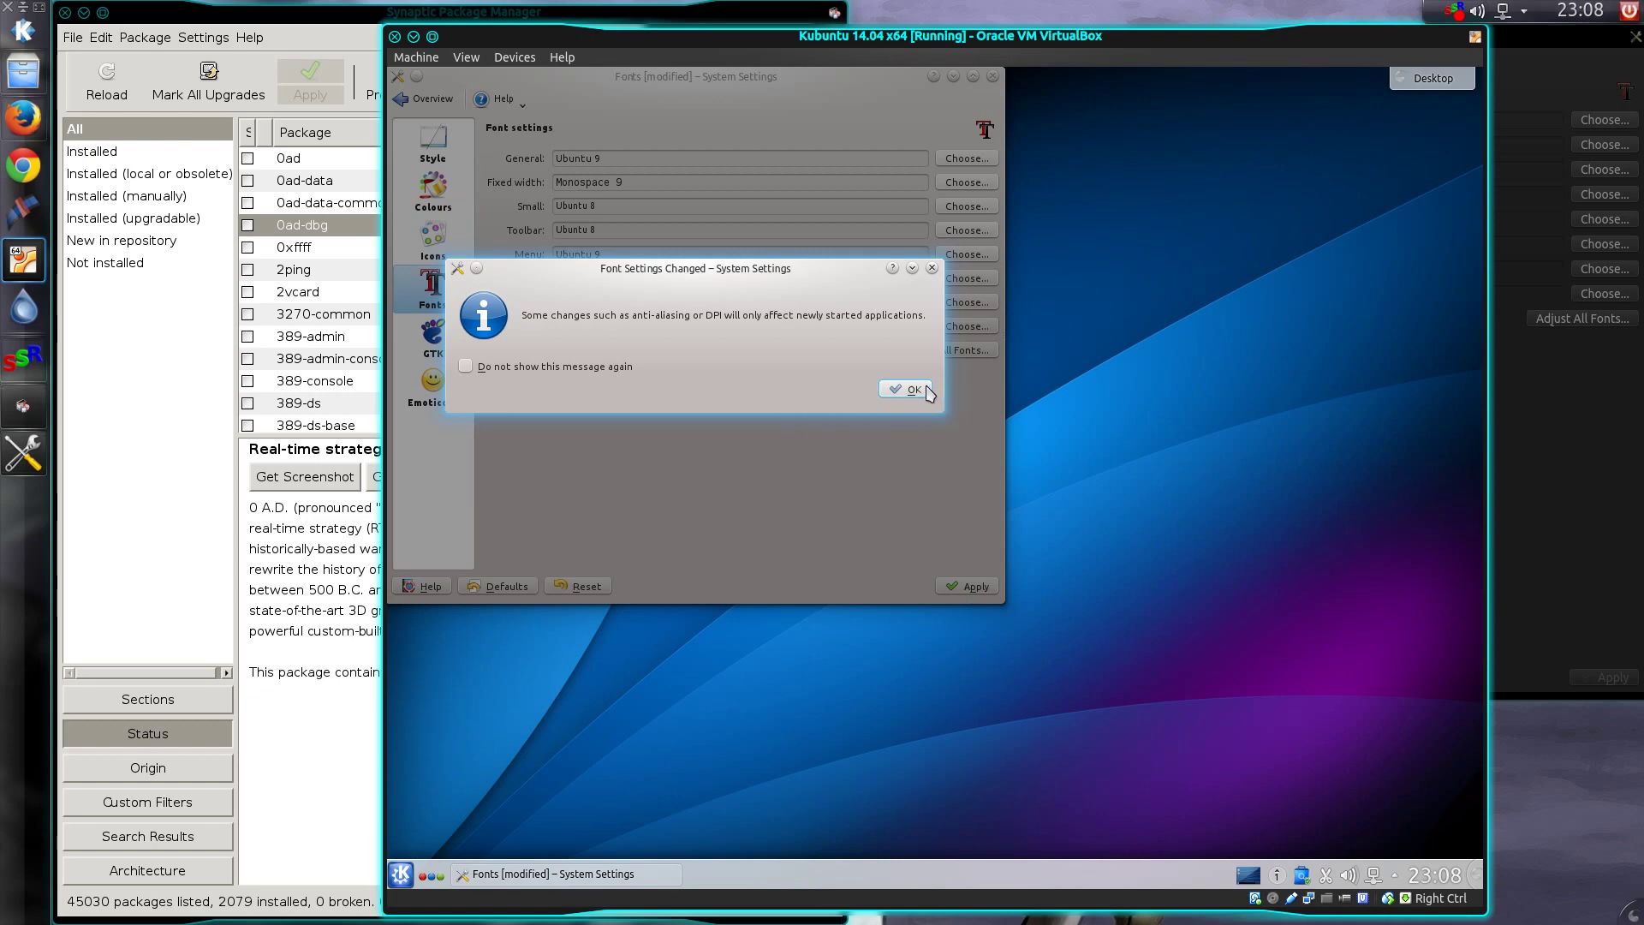
click(912, 389)
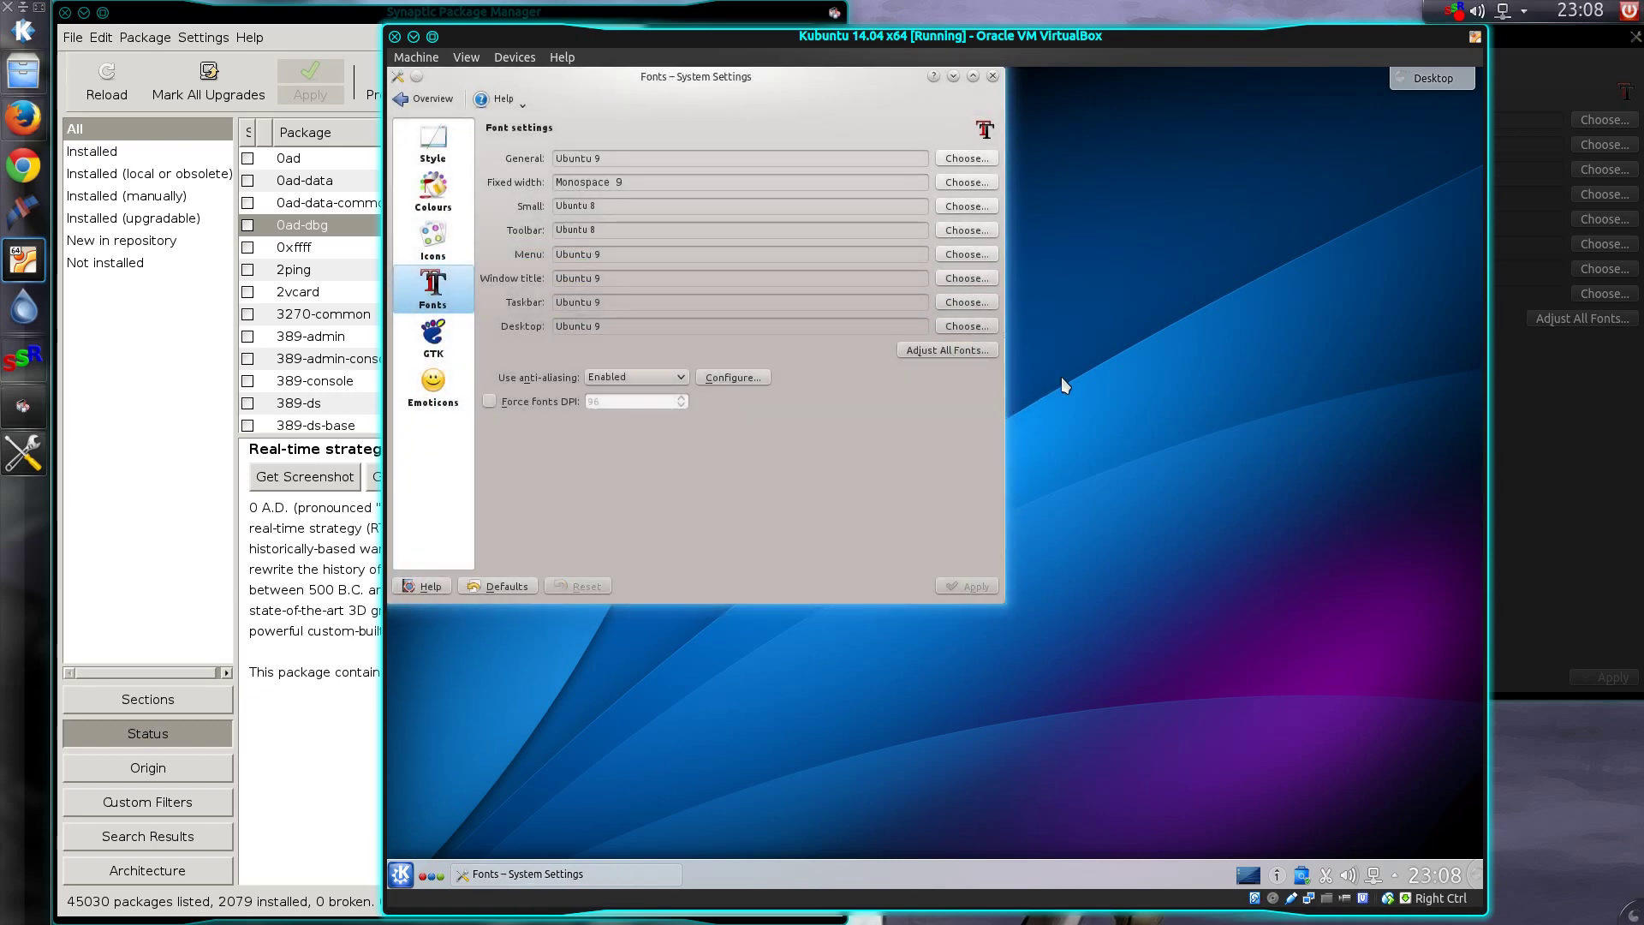
click(413, 36)
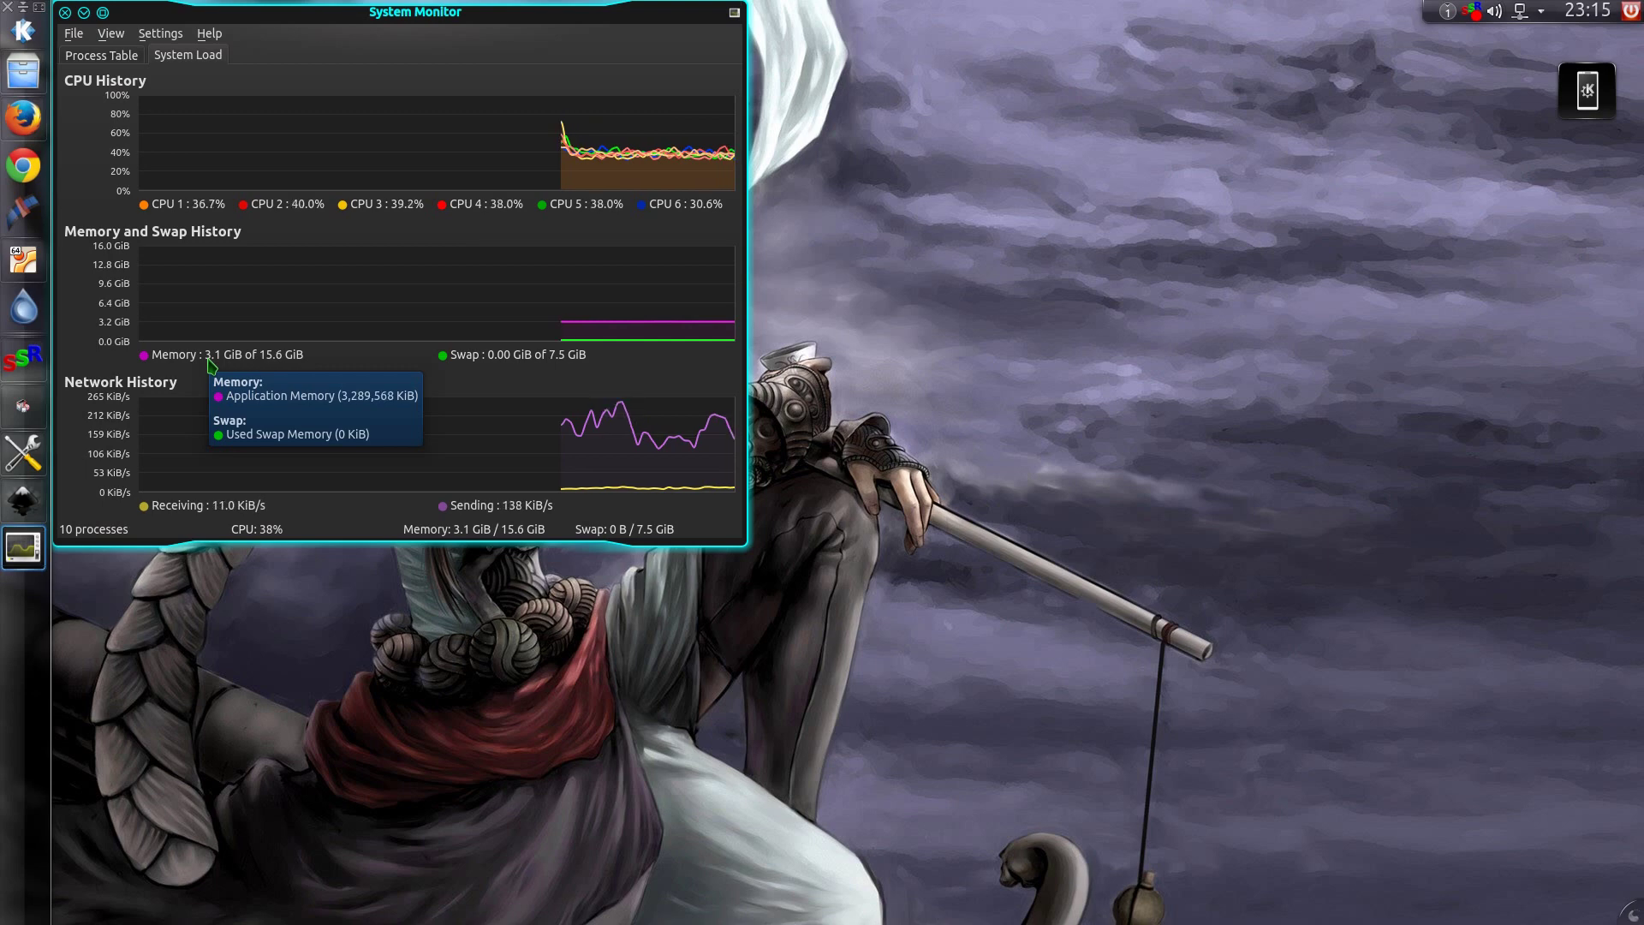
click(64, 12)
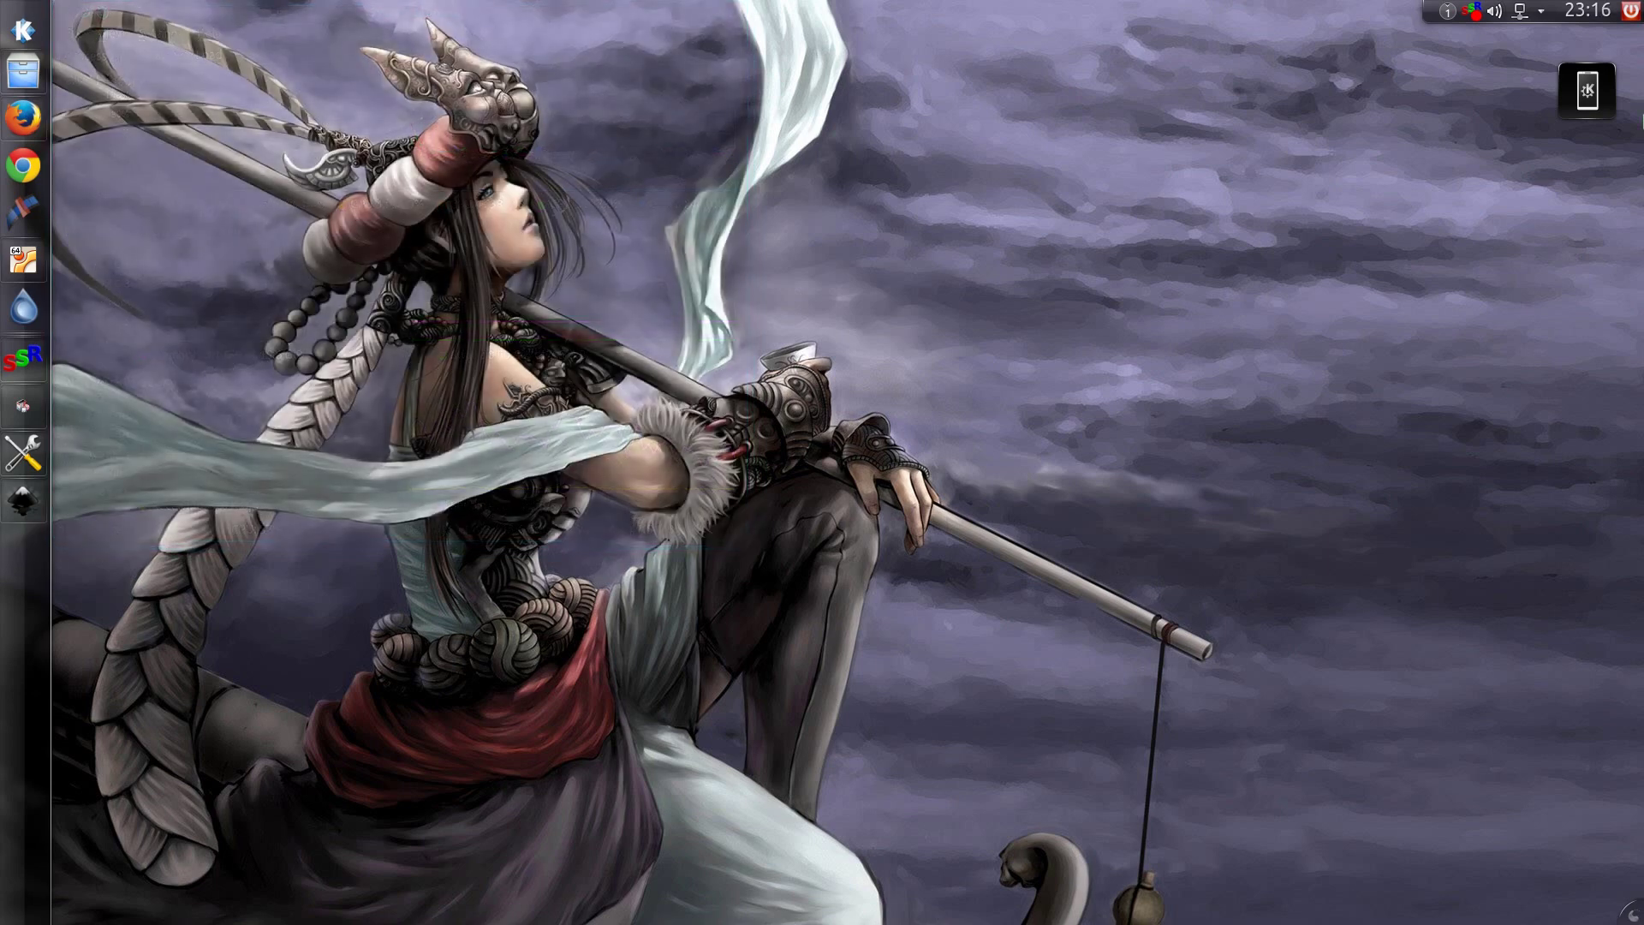
click(1579, 105)
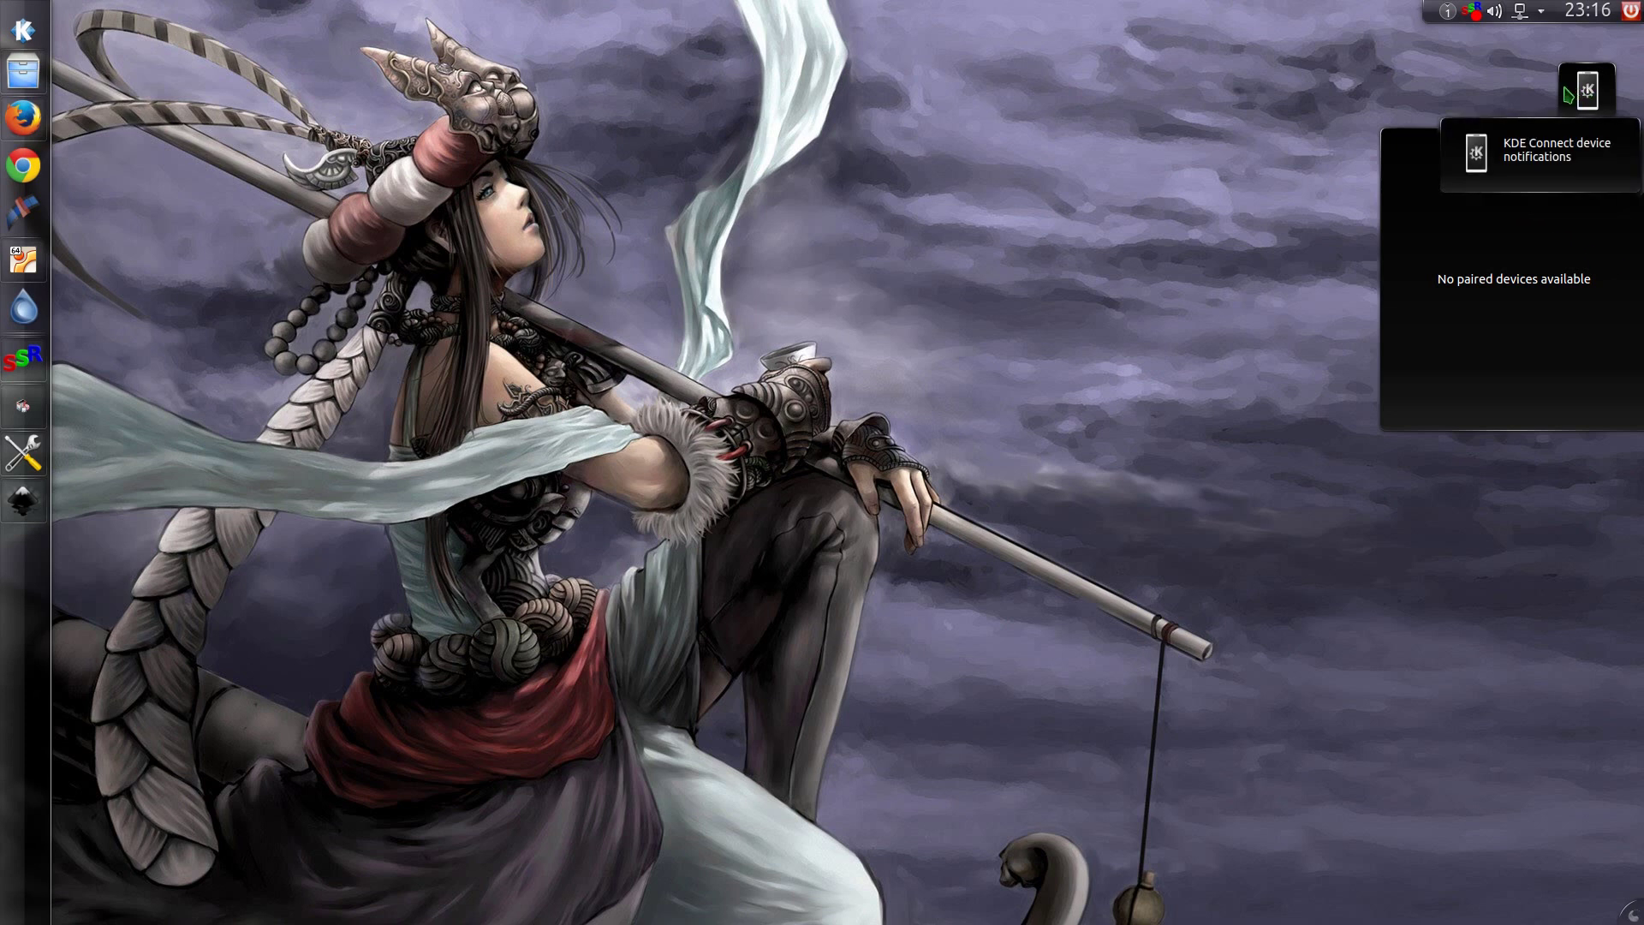
click(1024, 262)
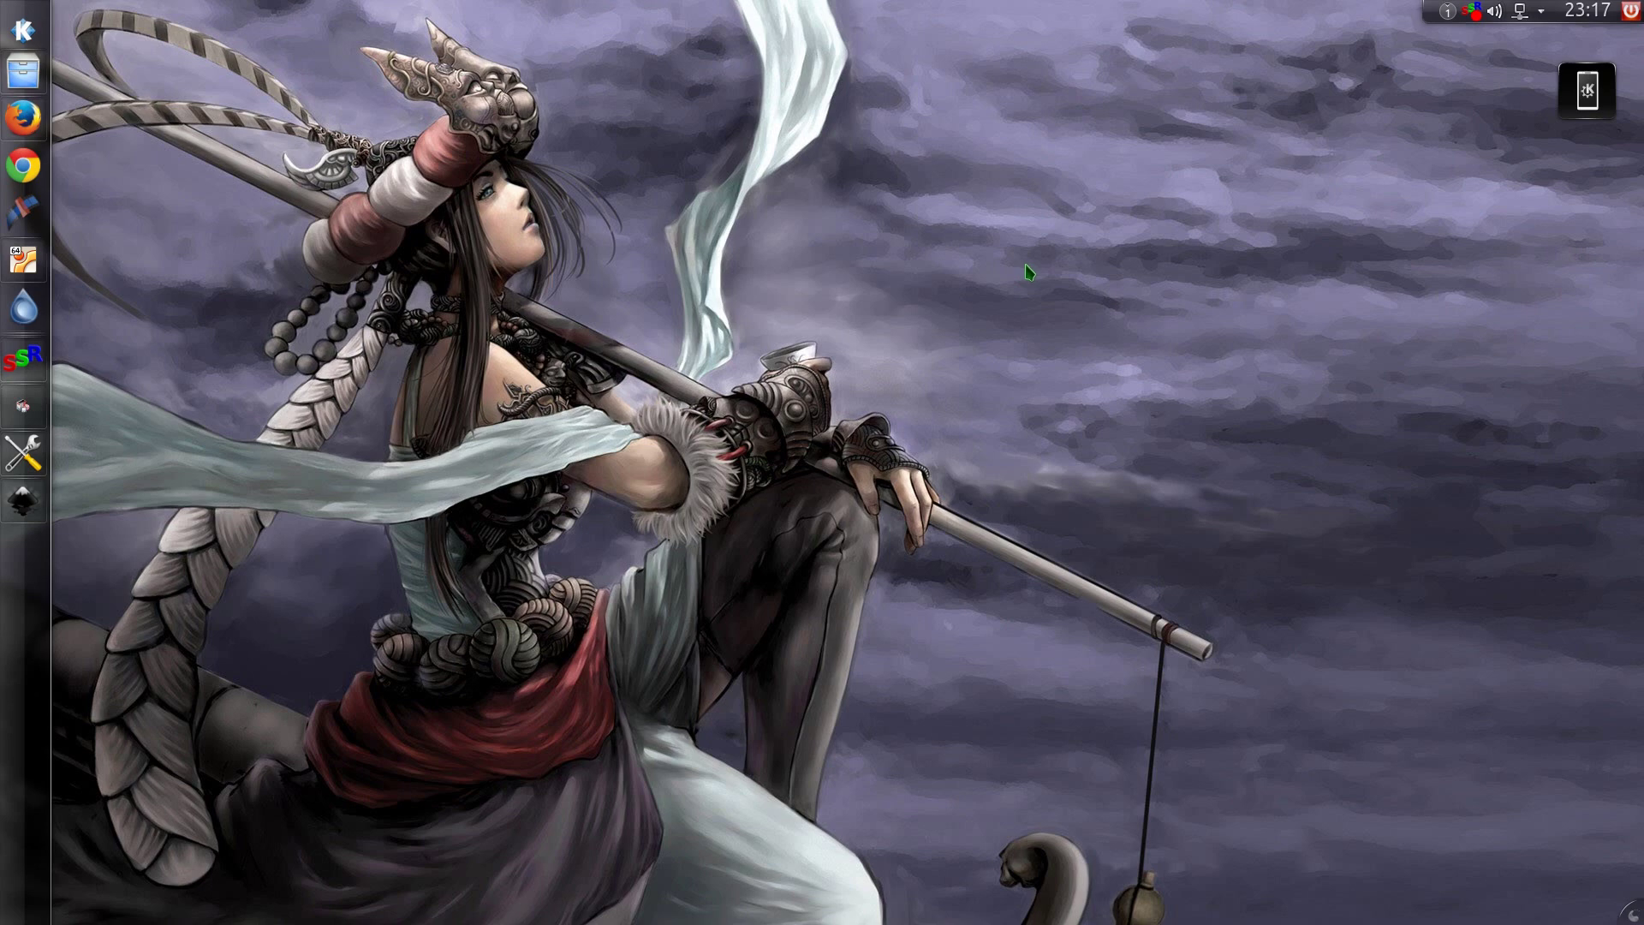
Reopen System Settings, return to its overview, and start the Driver Manager module's hardware scan
click(23, 452)
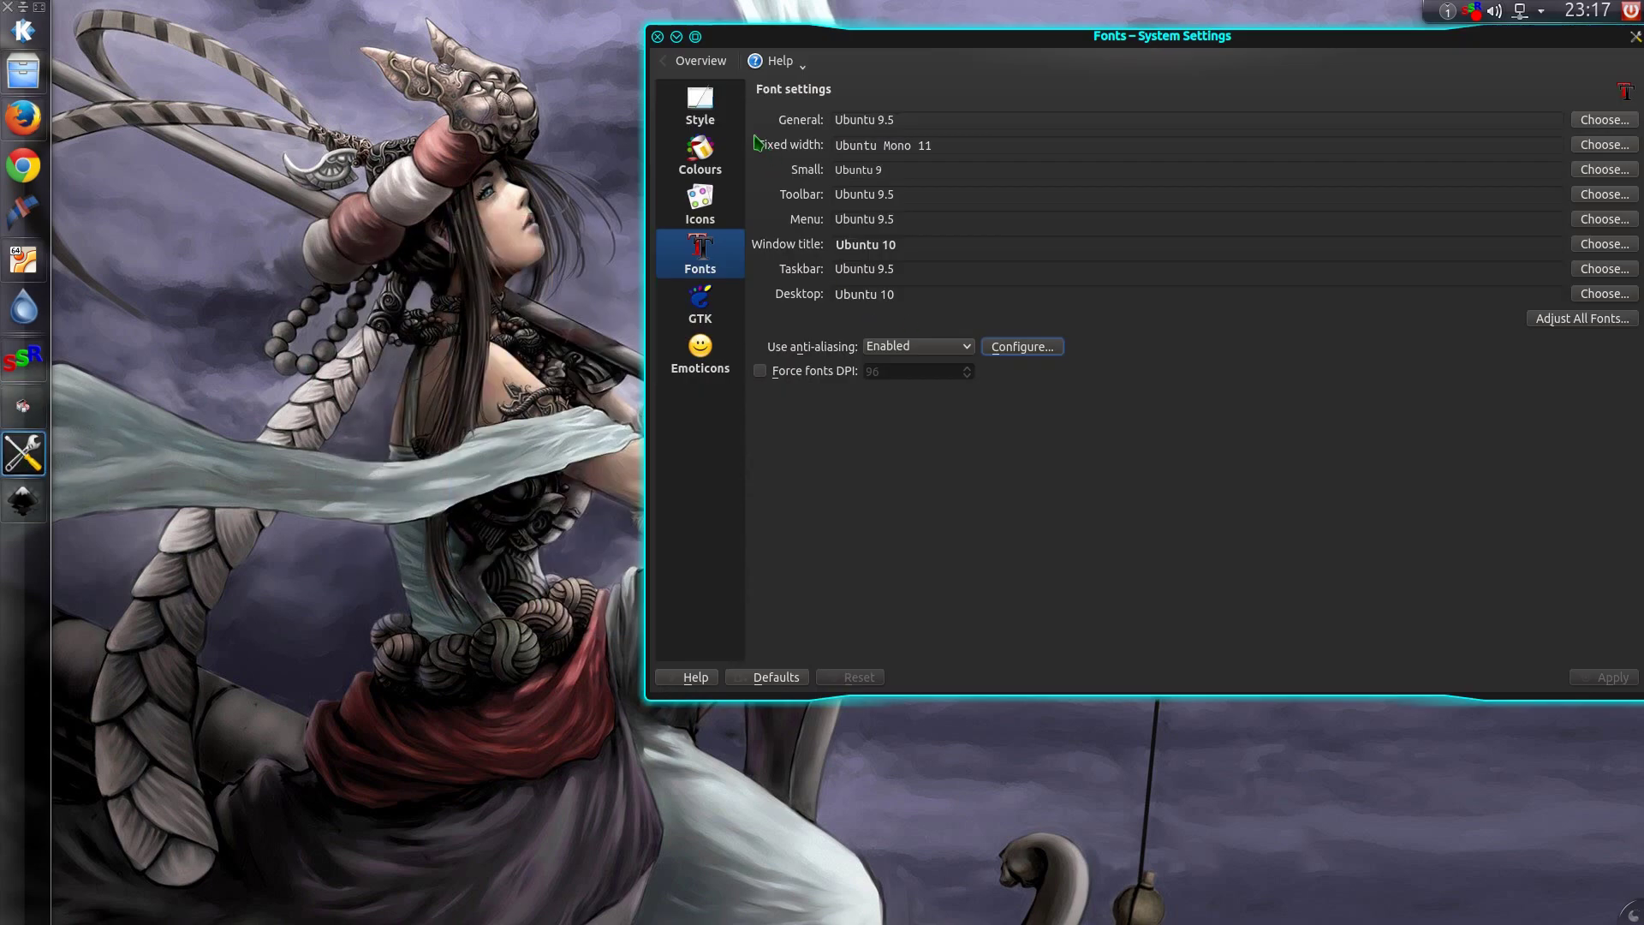
click(699, 63)
mouse_move(1000, 402)
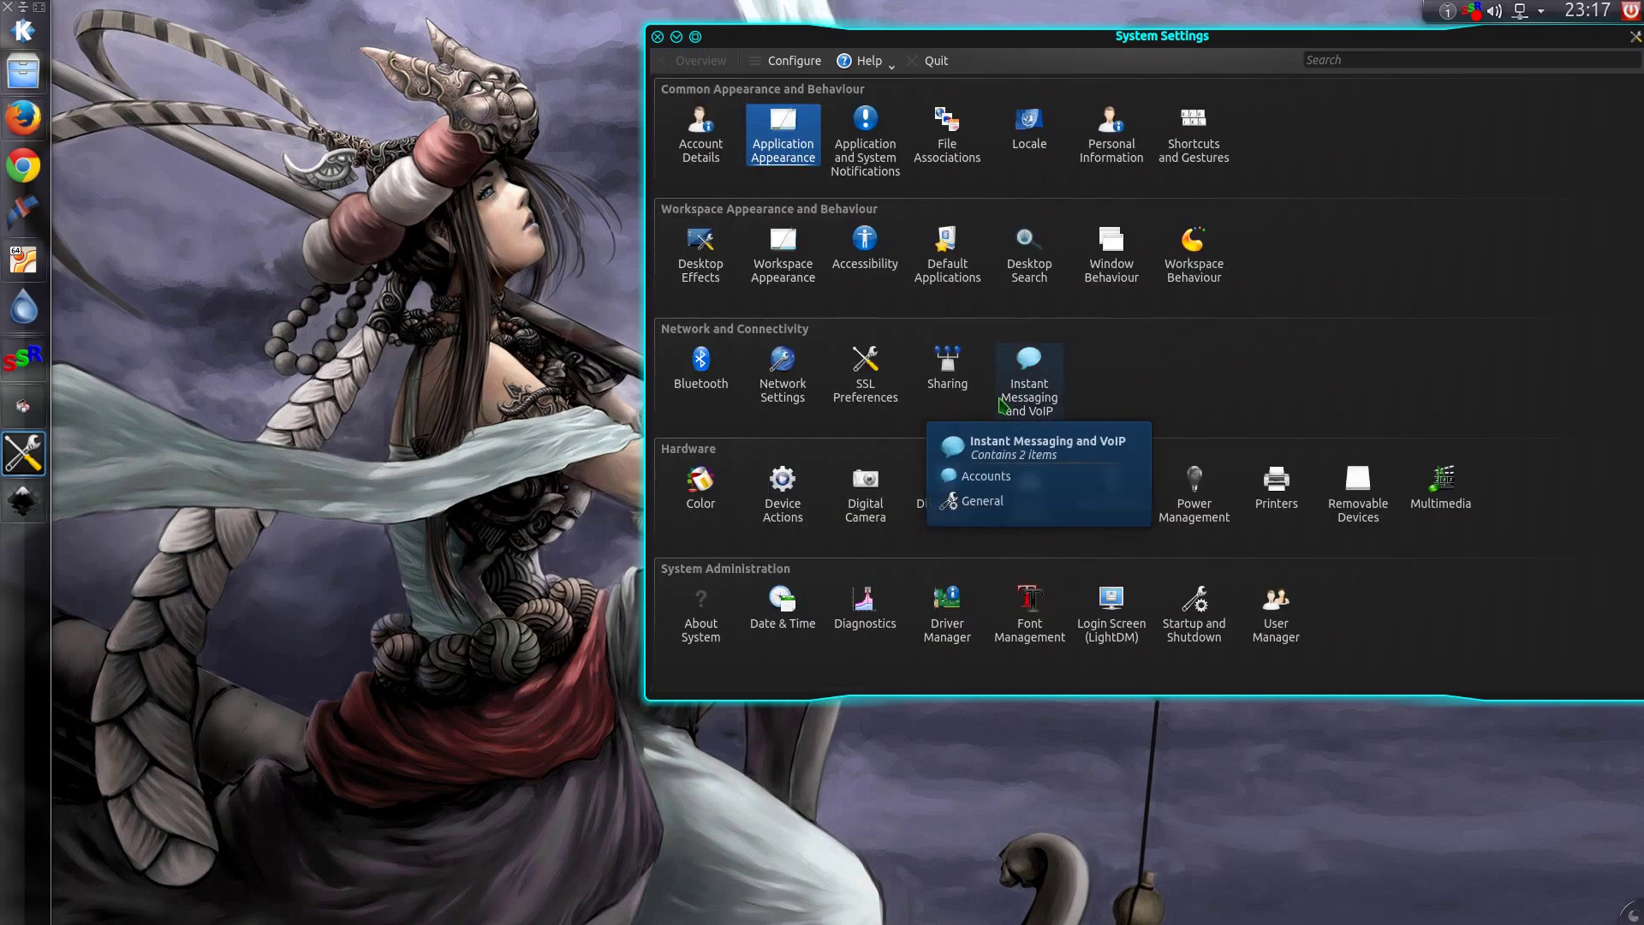
click(950, 603)
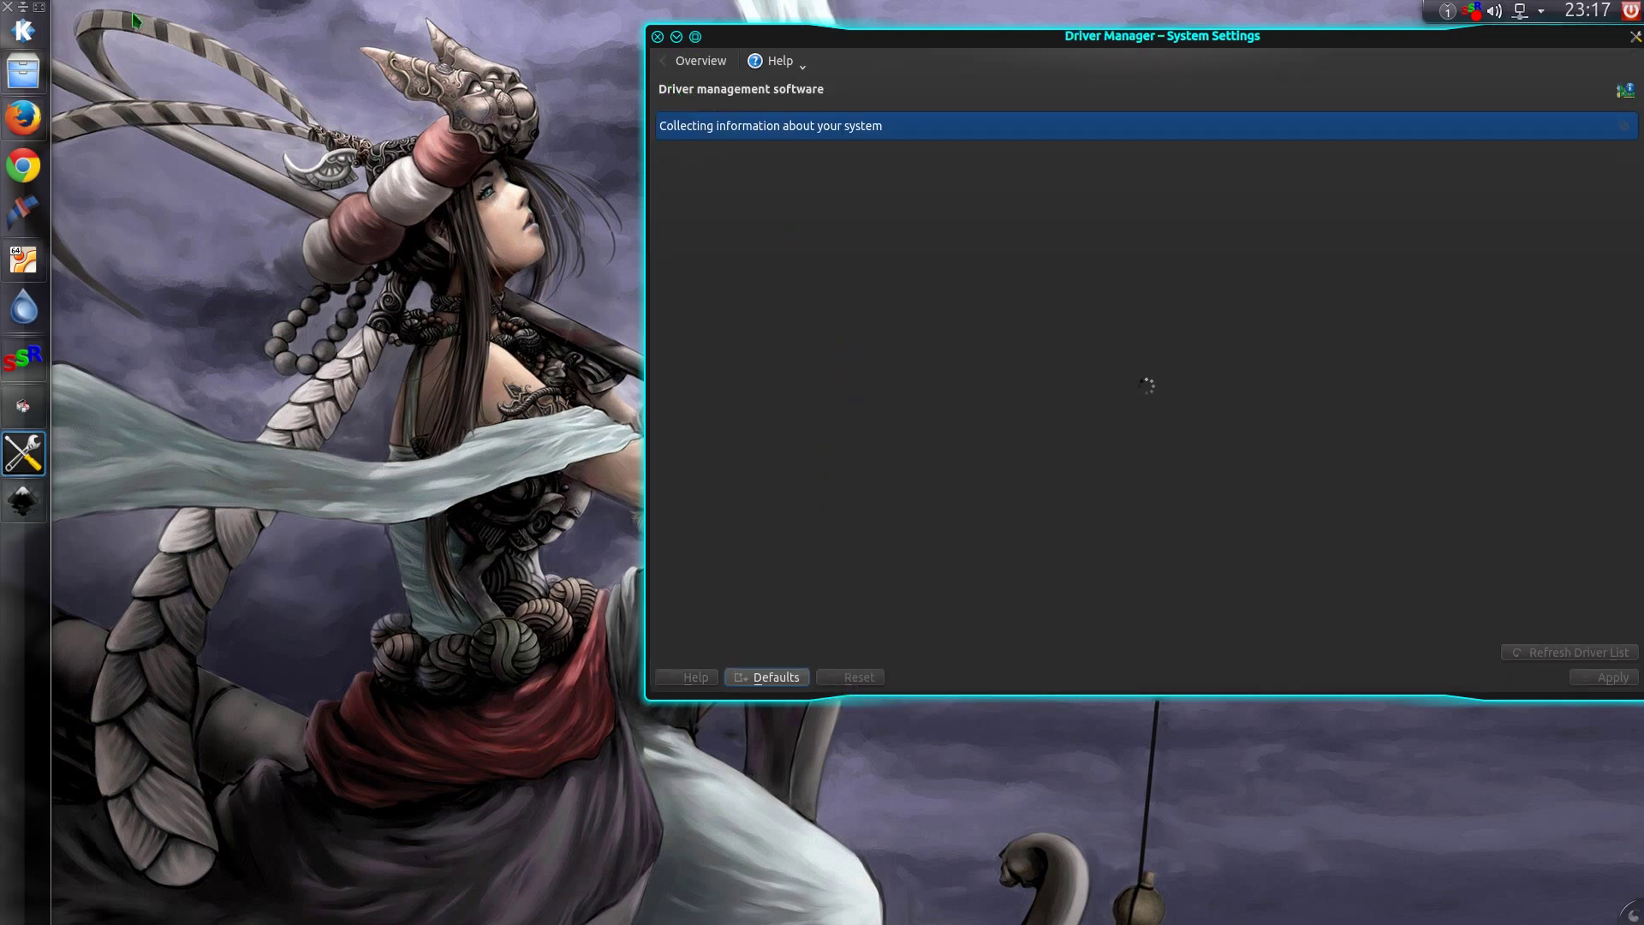
Launch Muon Discover from a 'muo' launcher search and browse its home page and Accessories category
click(23, 31)
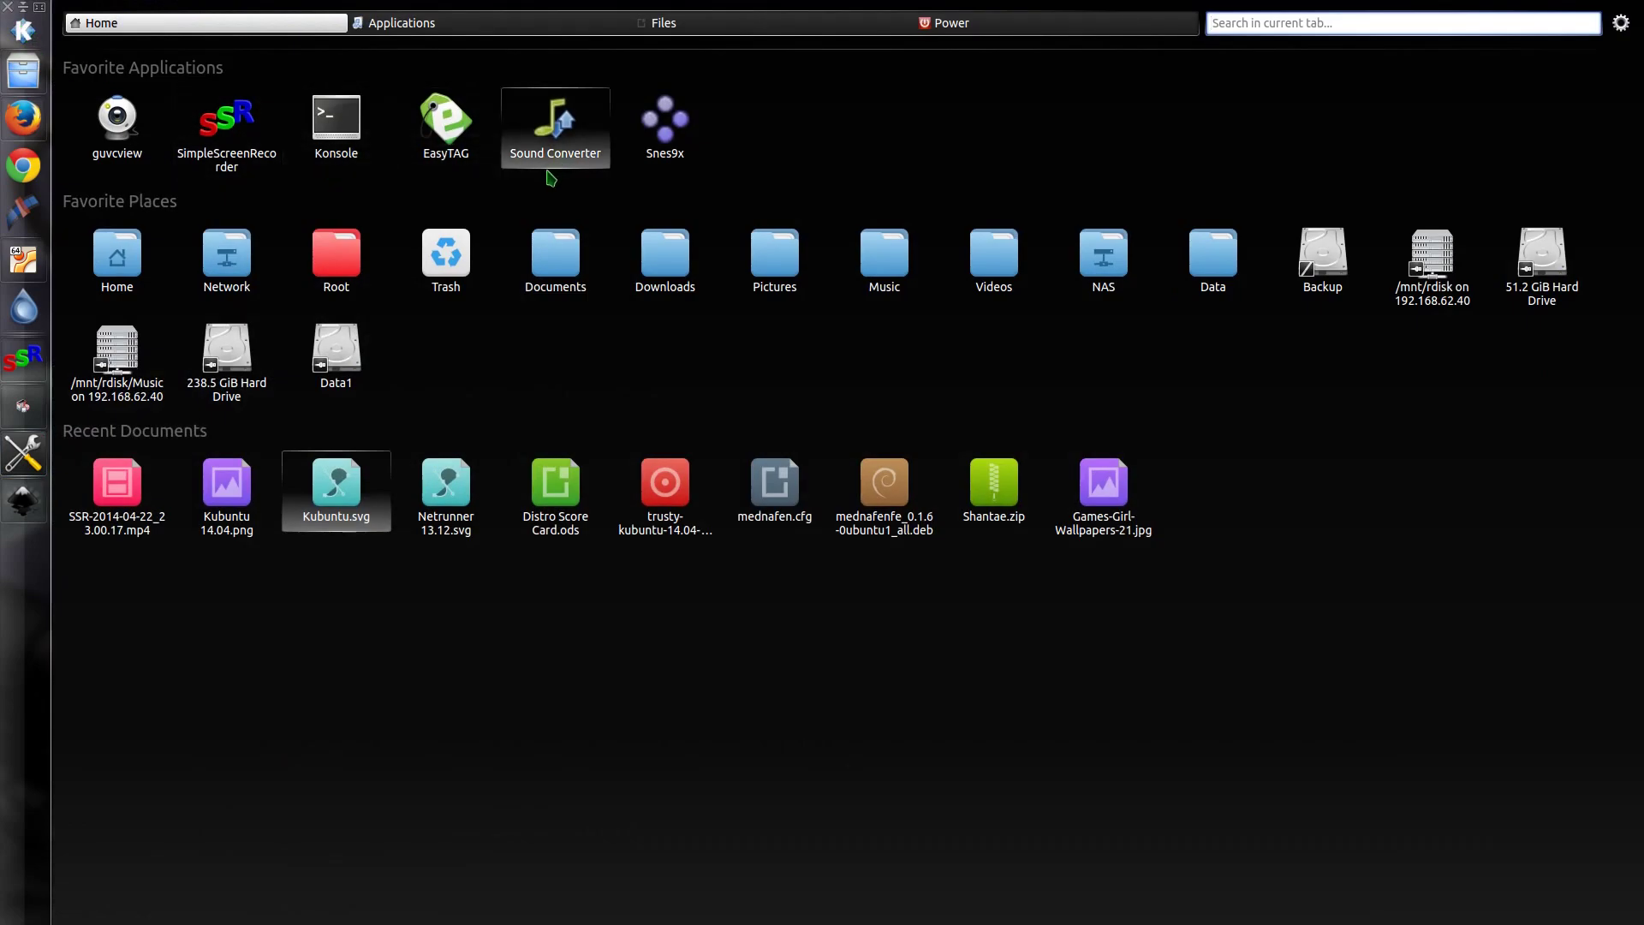
text(muo)
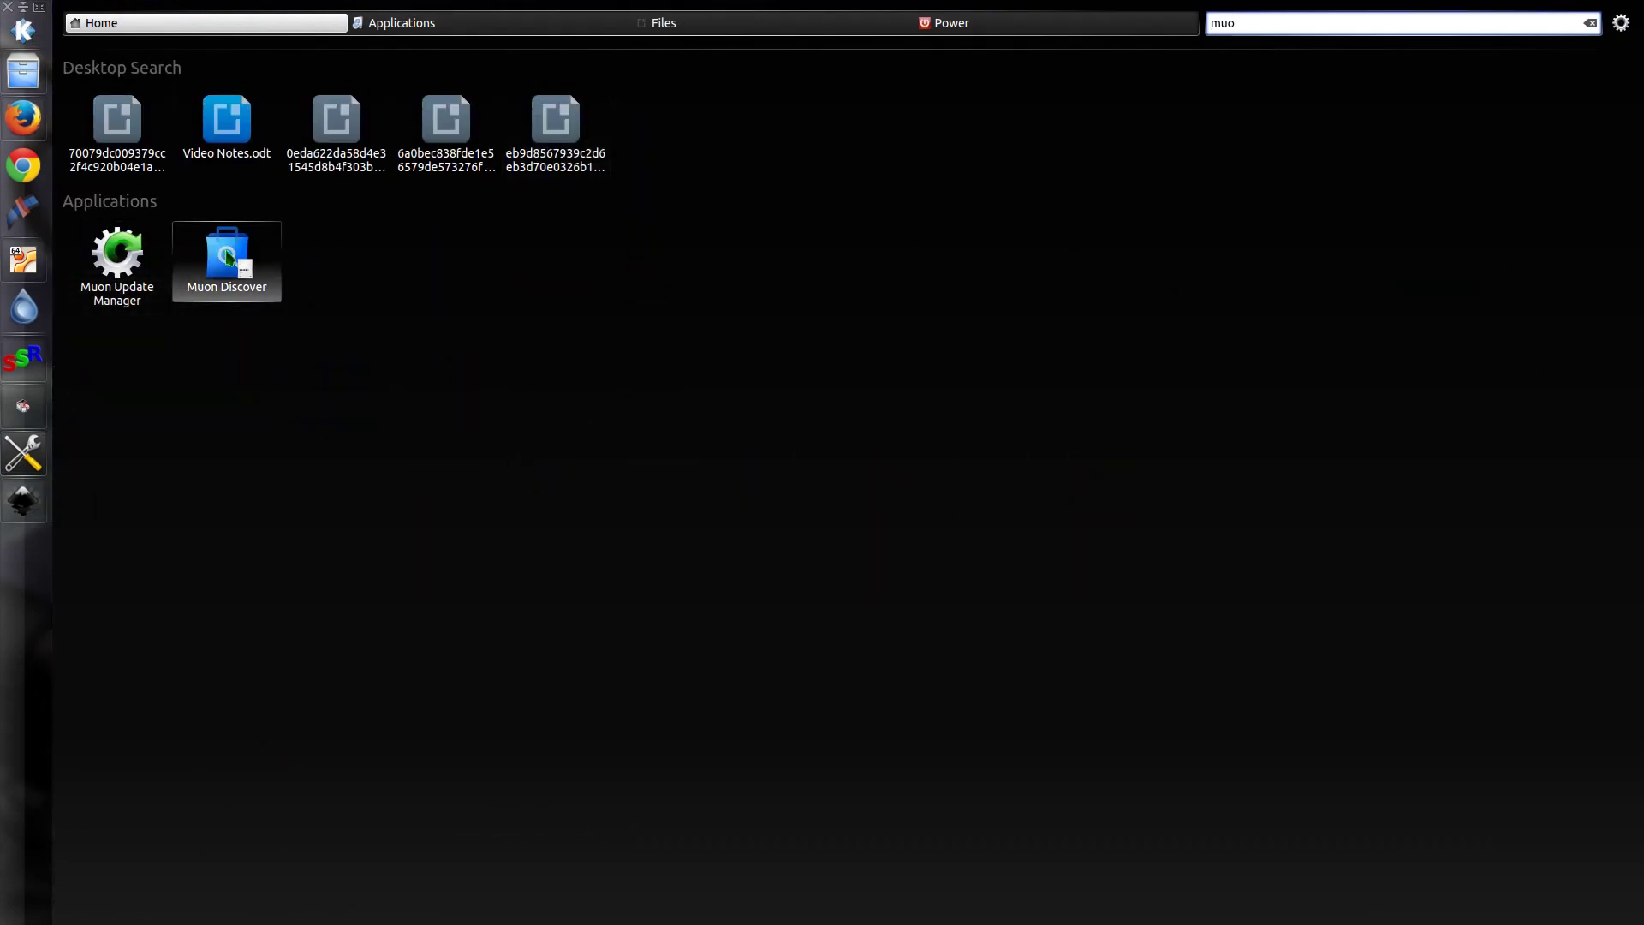
click(229, 257)
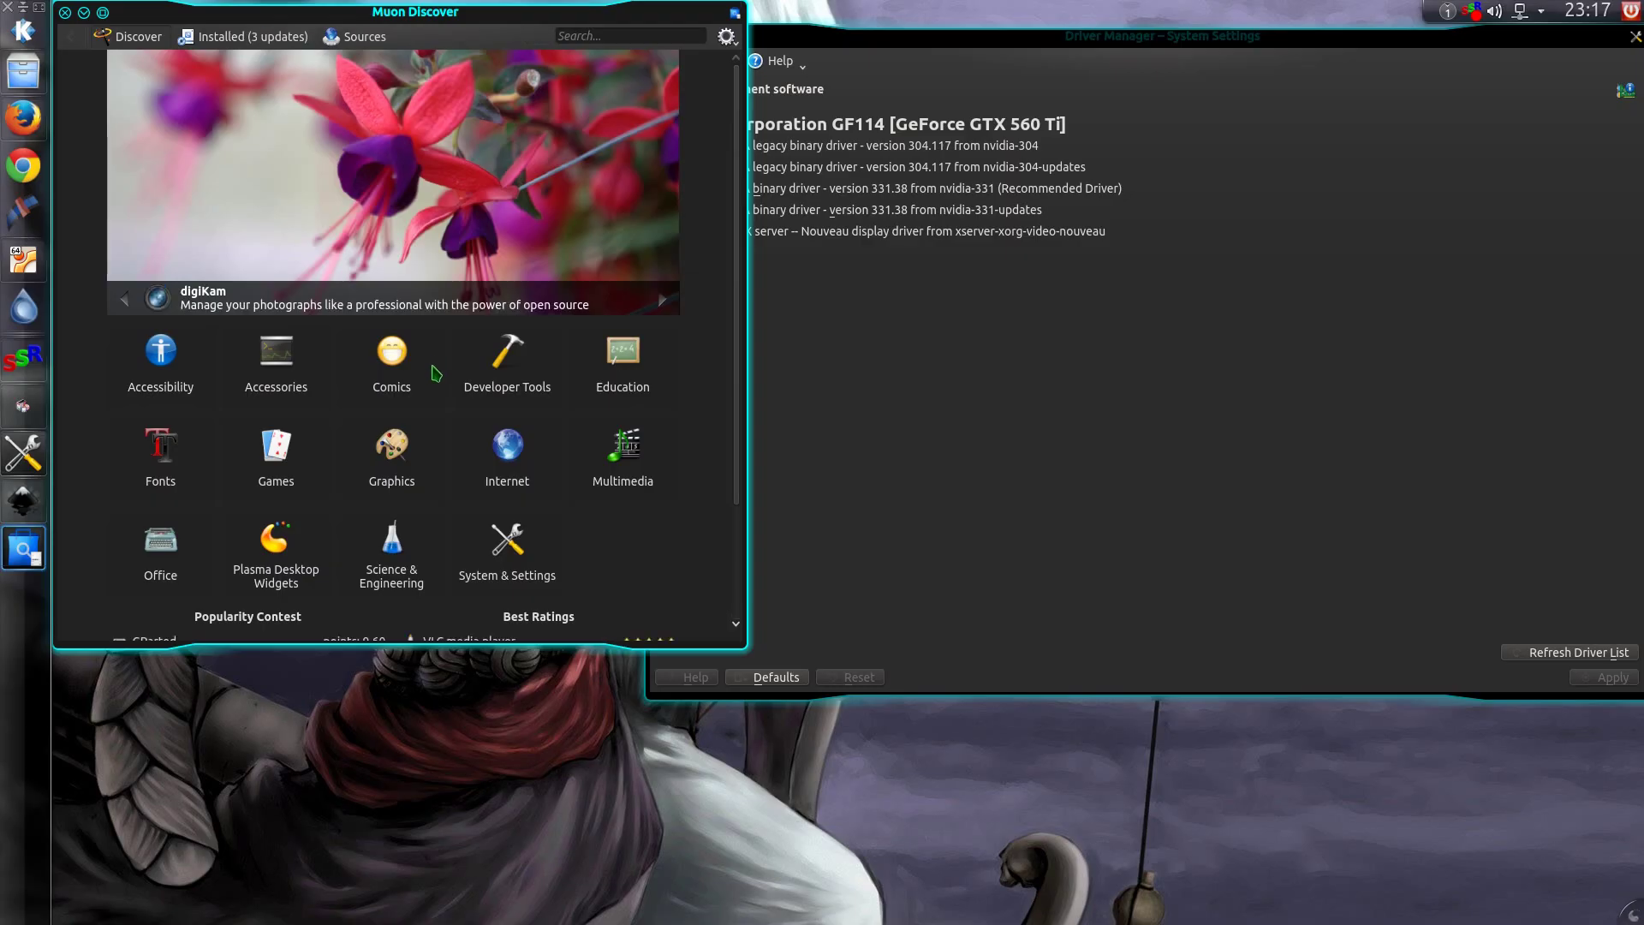
scroll(436, 372, down, 3)
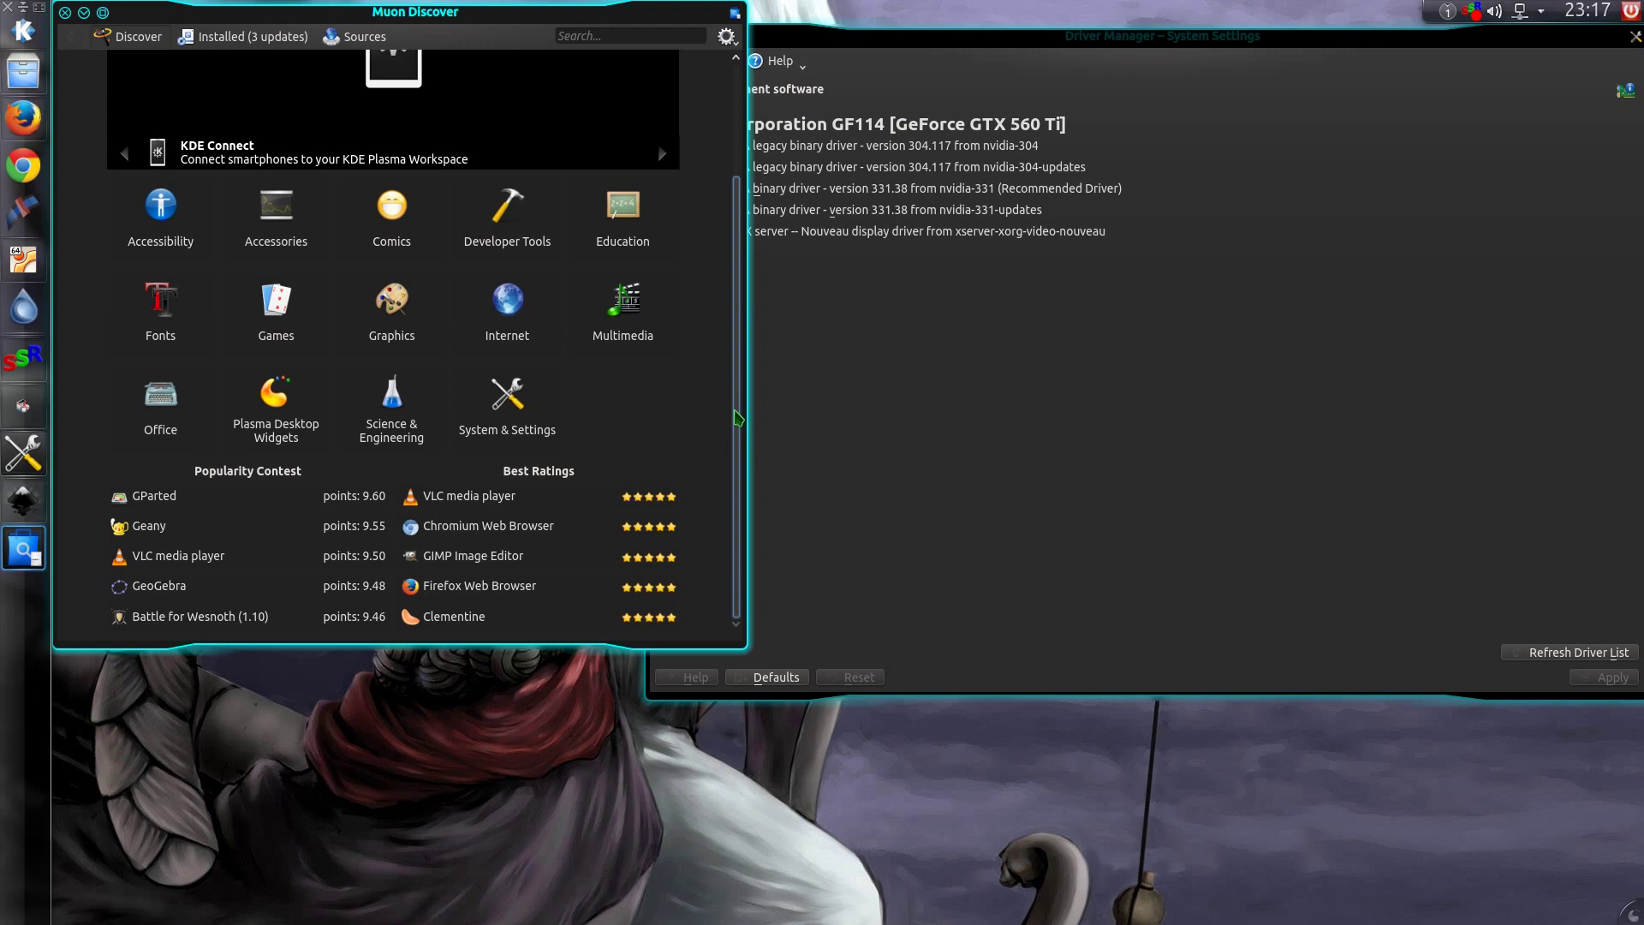
scroll(739, 418, up, 3)
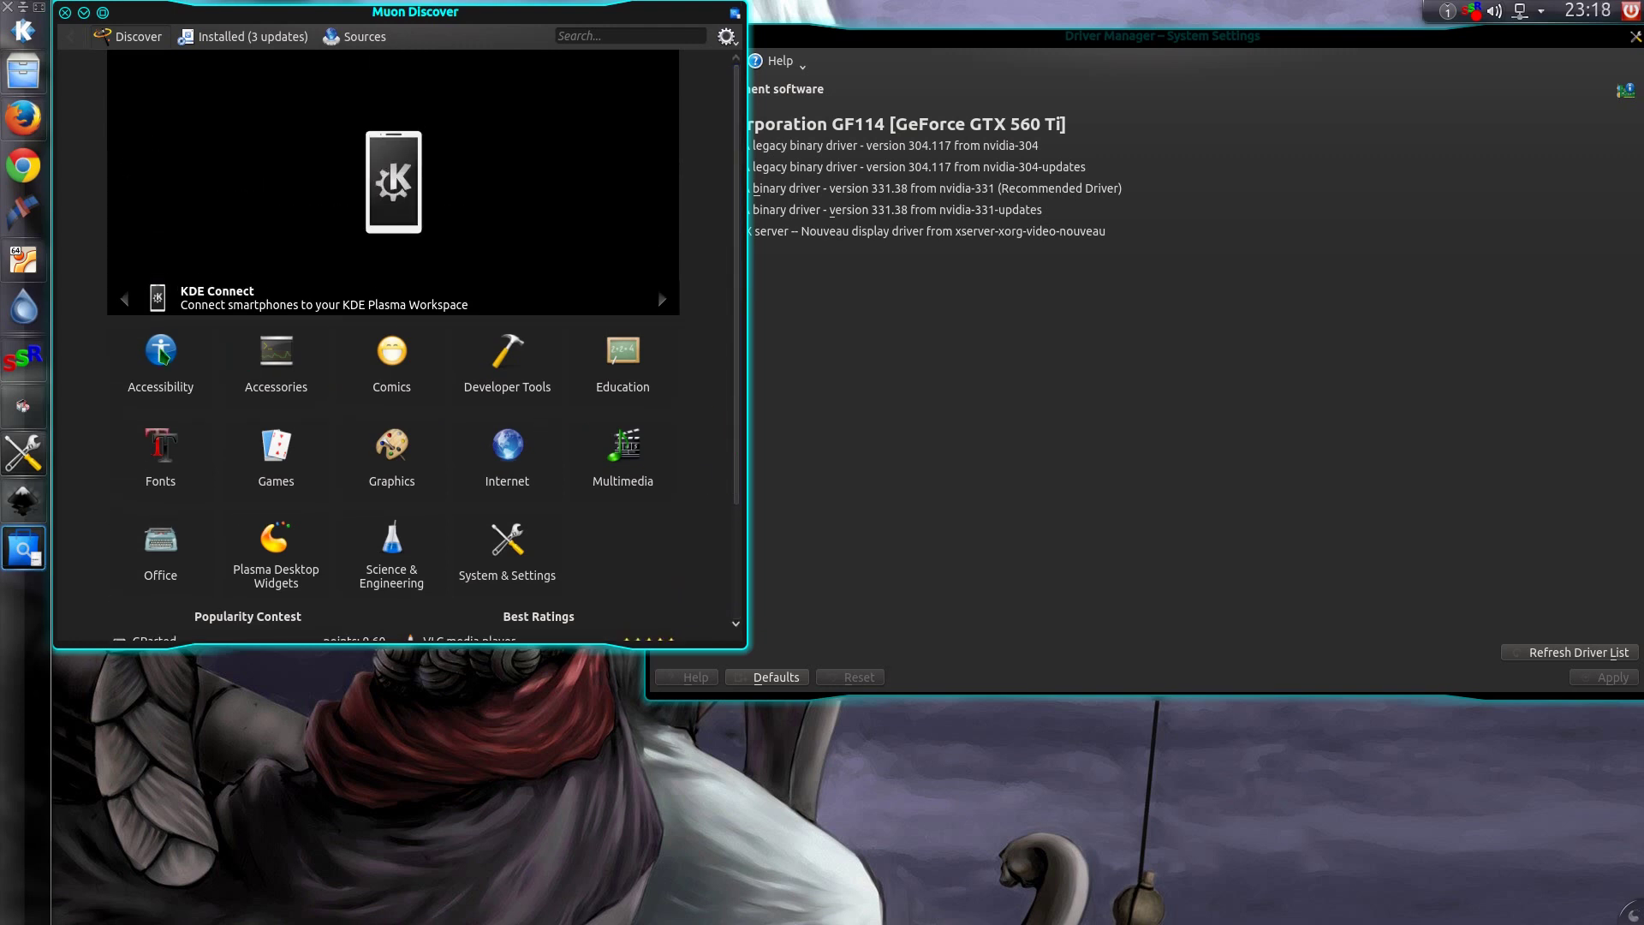
click(301, 359)
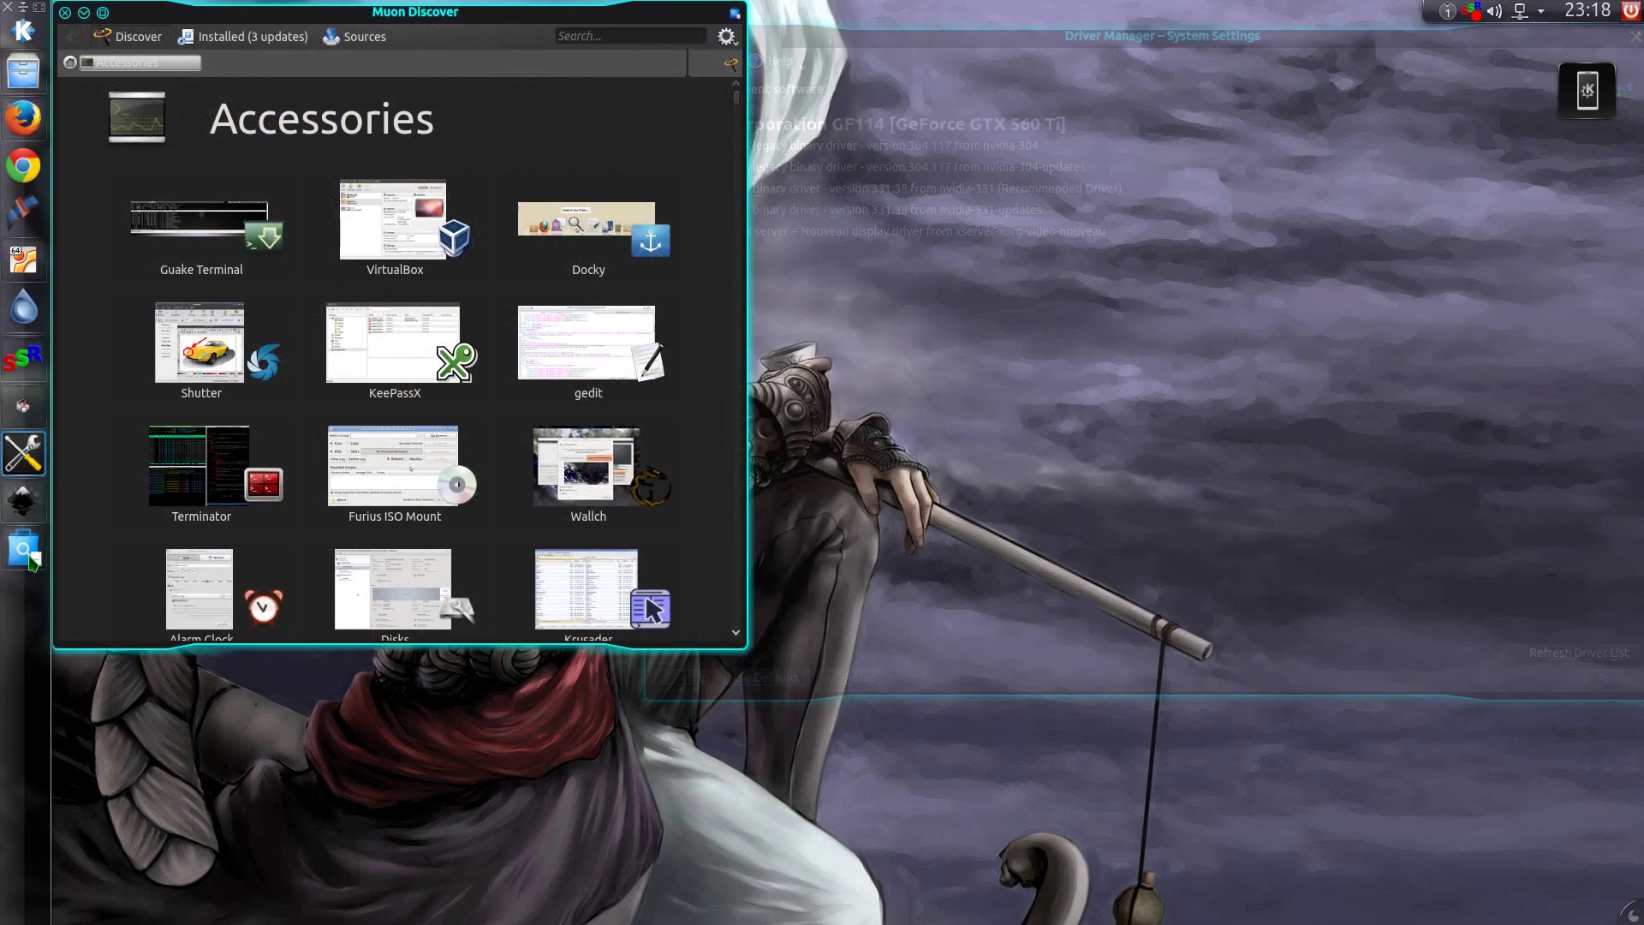
Minimize and restore Muon Discover, return to its home page, then open Sources, which crashes it
click(32, 561)
click(26, 553)
mouse_move(155, 502)
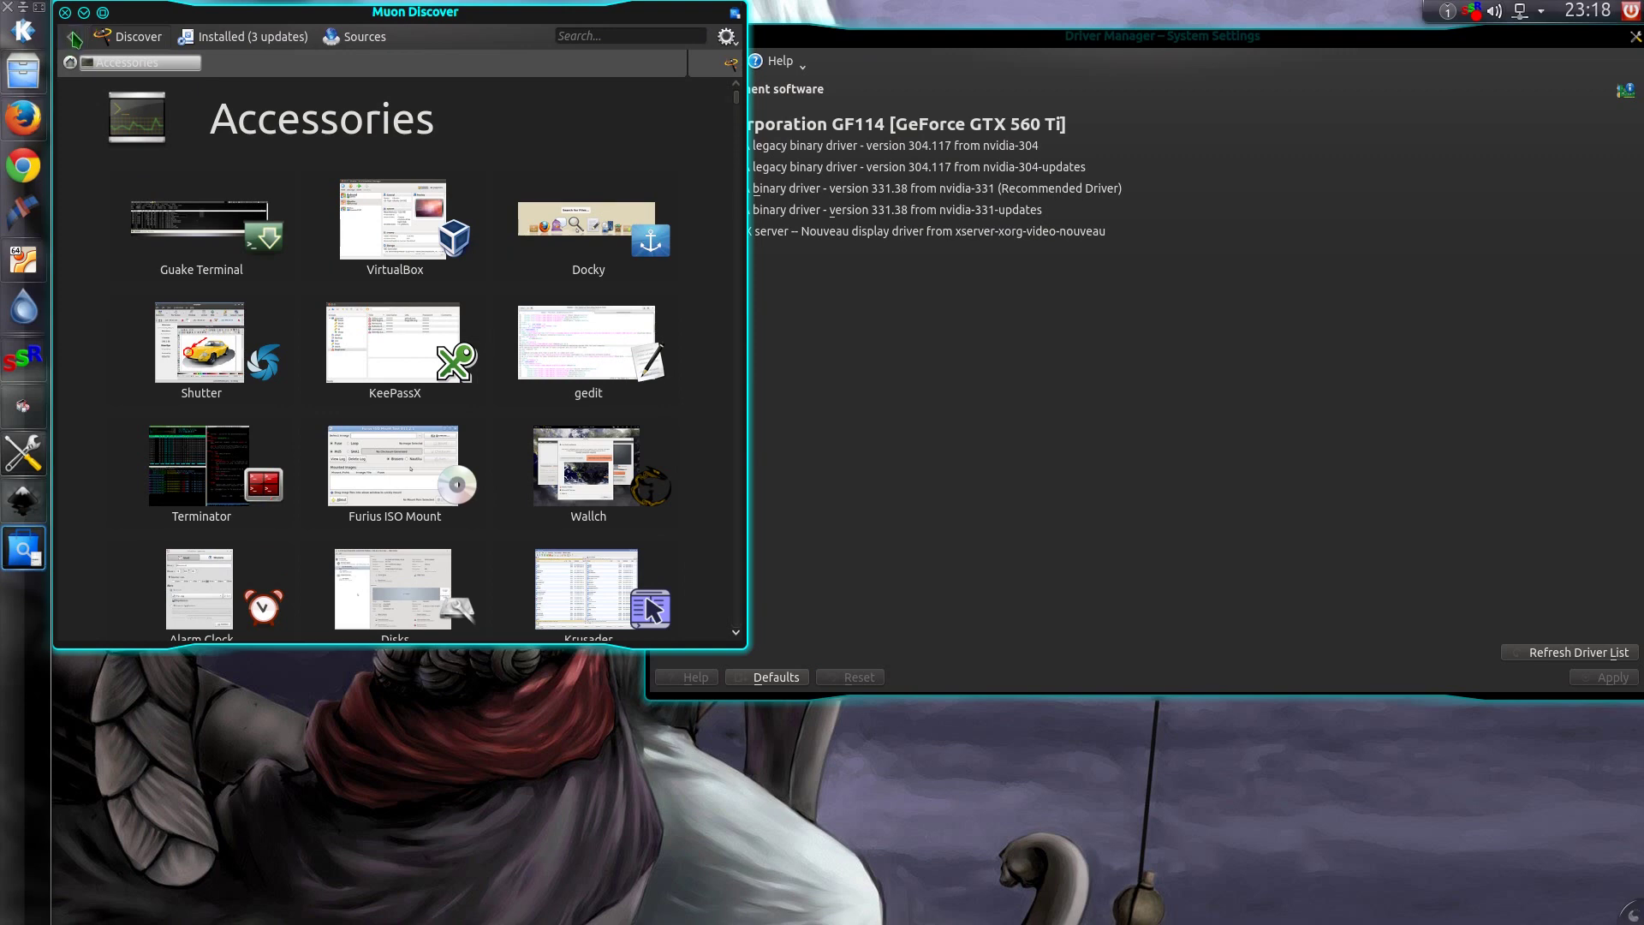
click(75, 38)
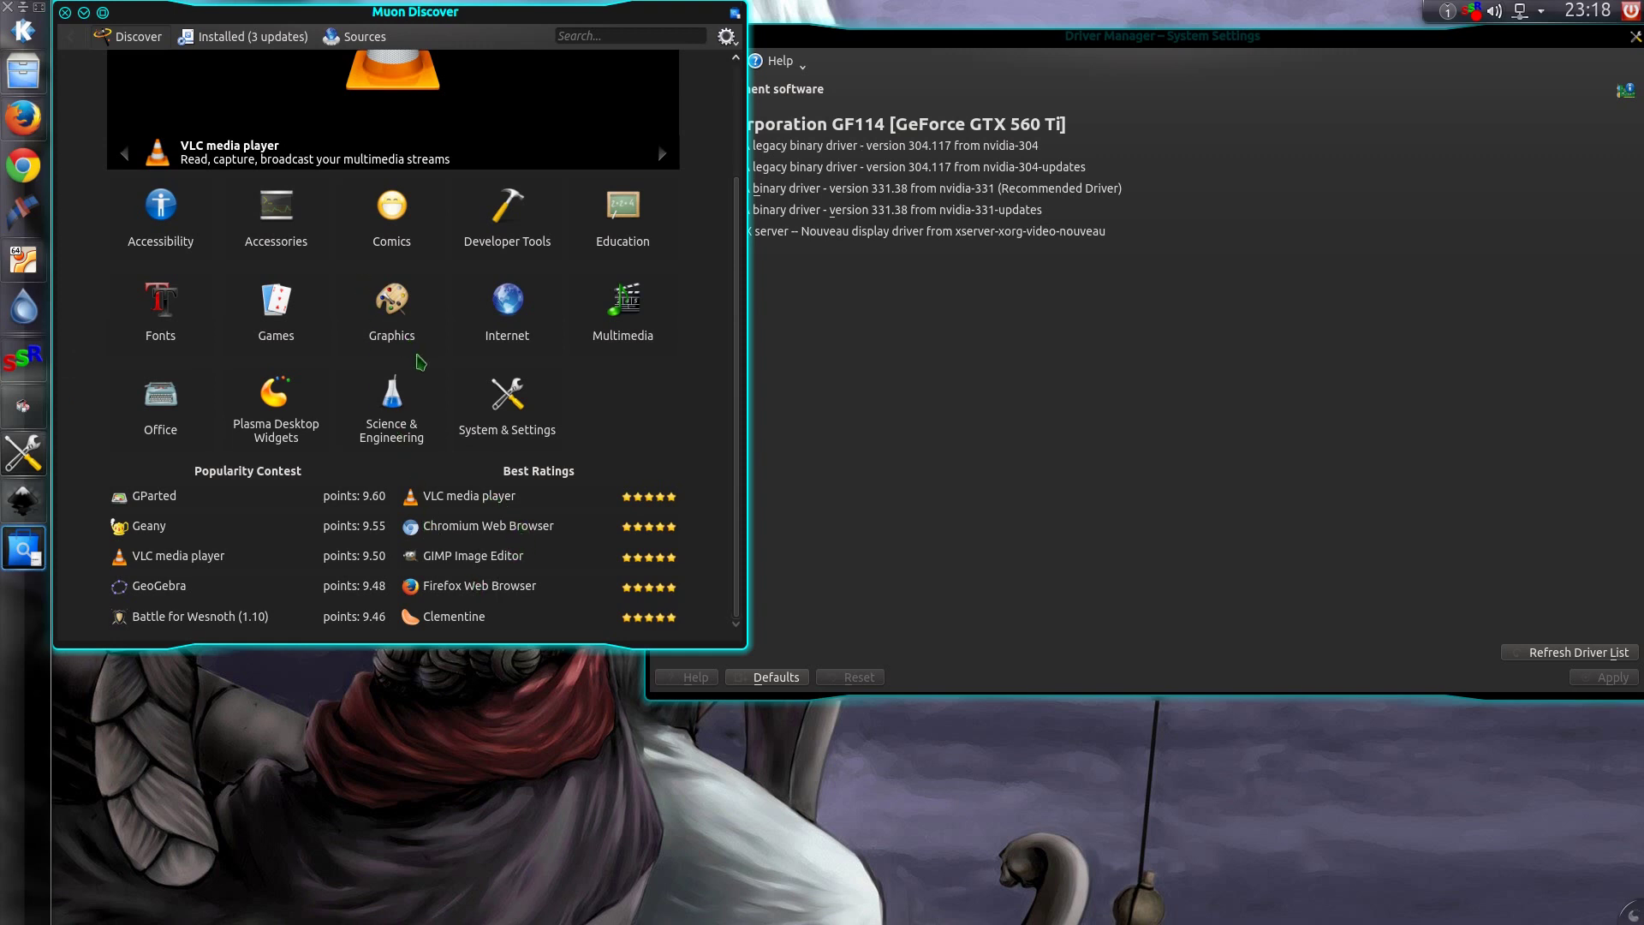
scroll(408, 392, up, 3)
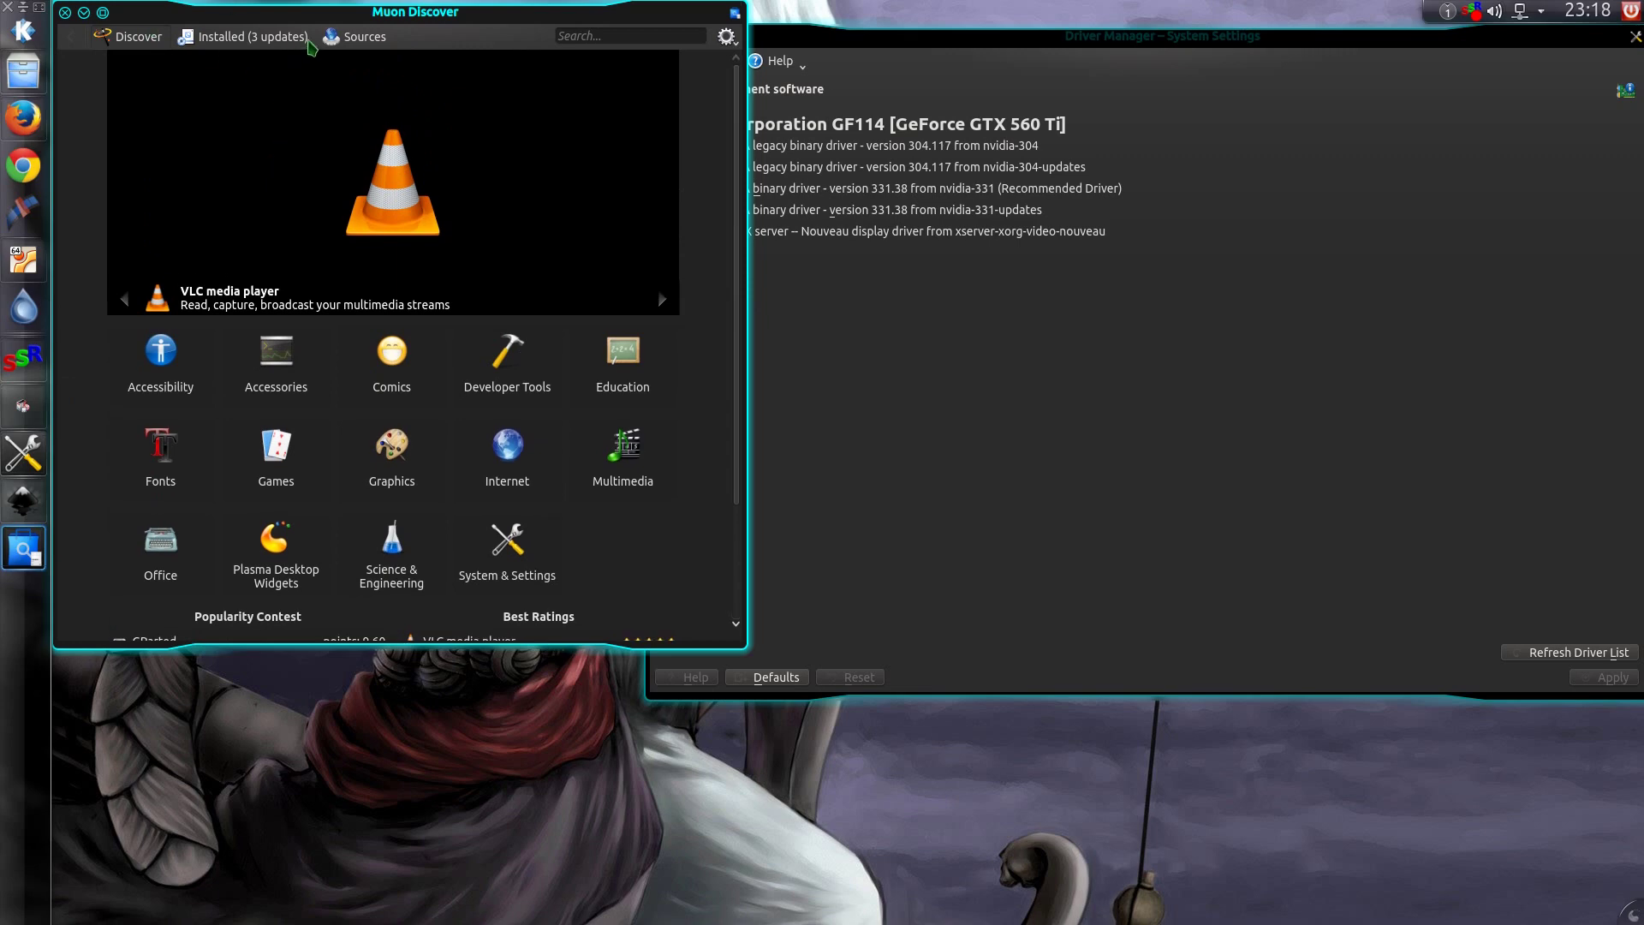
click(355, 37)
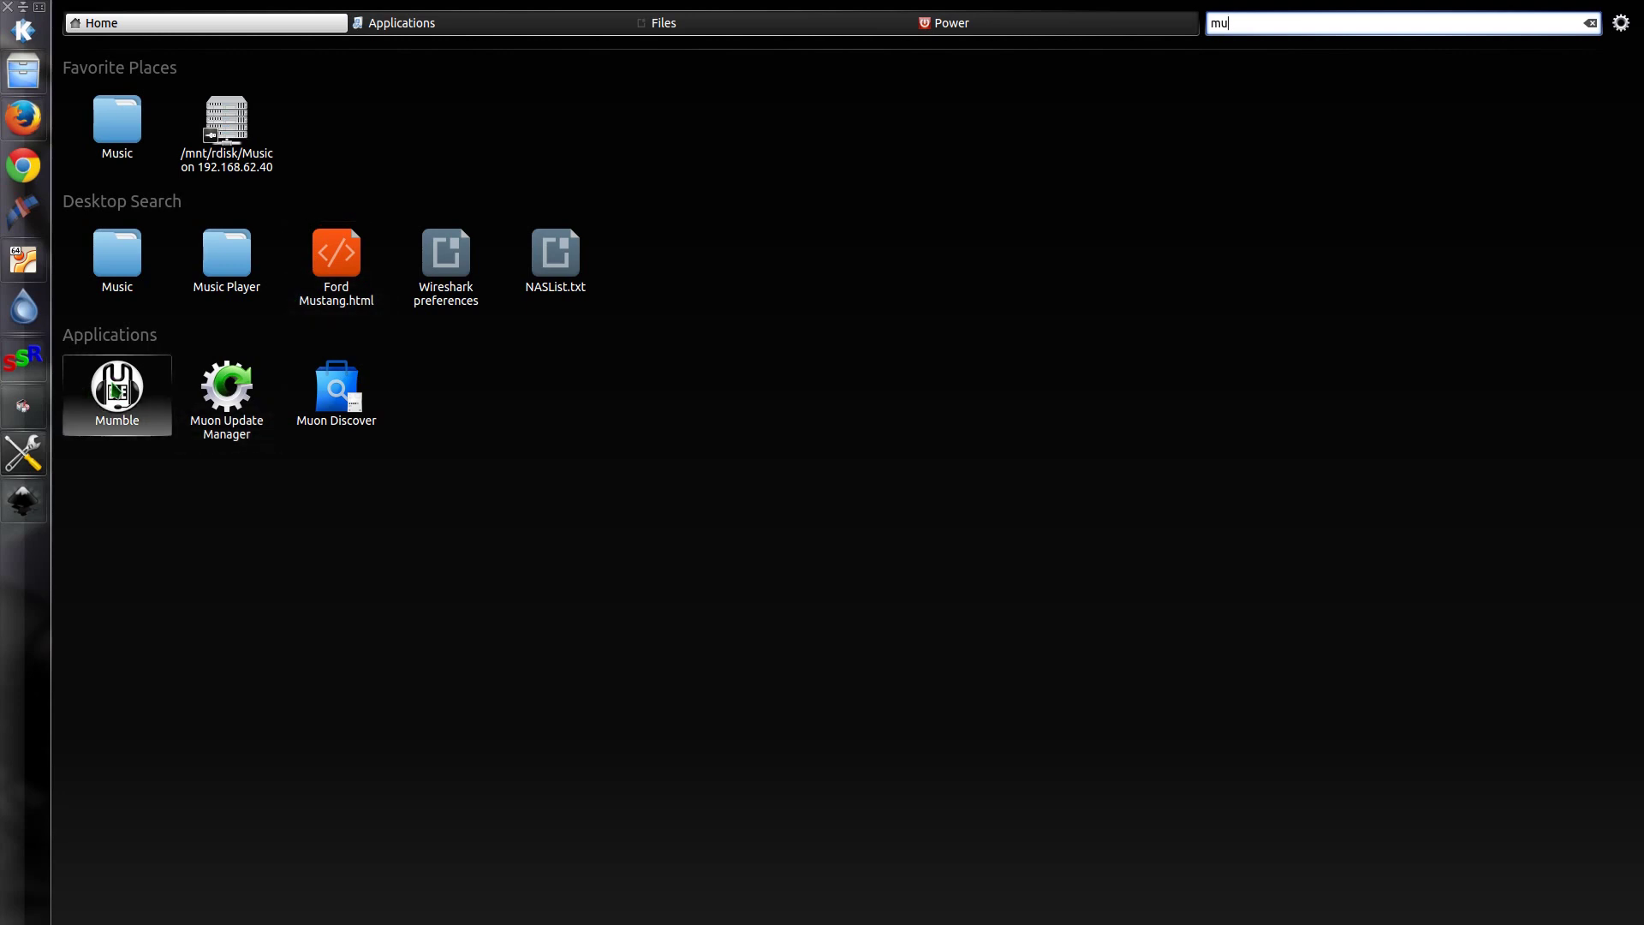
Relaunch Muon Discover, dismiss Kdenlive, open VLC media player's details under Best Ratings, then switch to VirtualBox
click(353, 401)
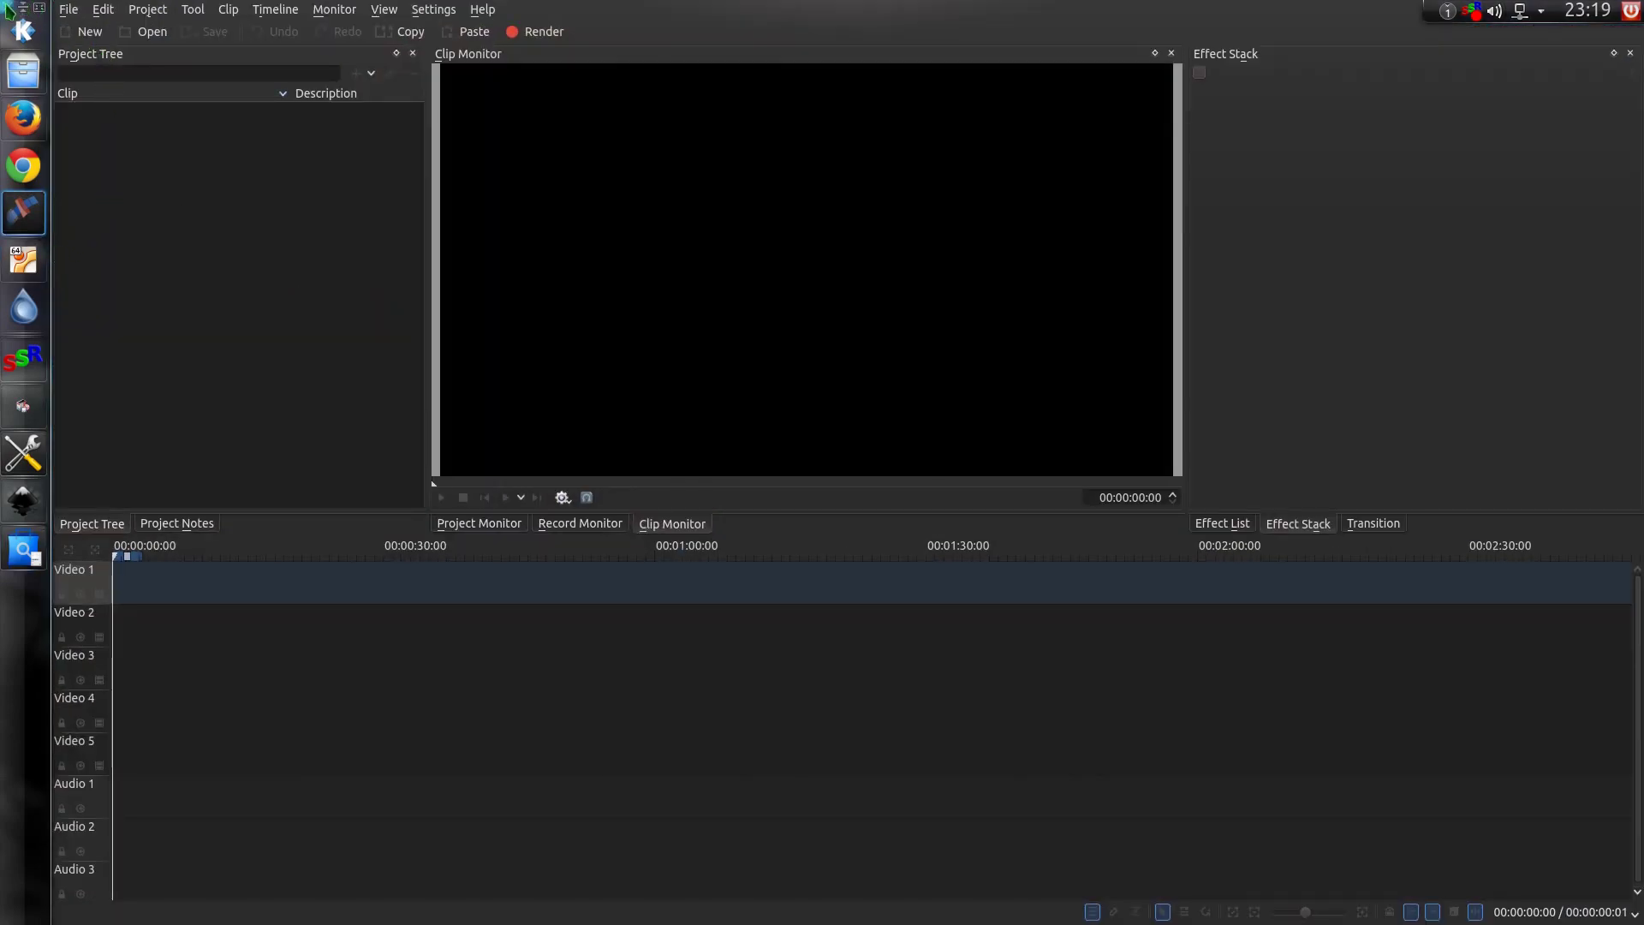
click(8, 8)
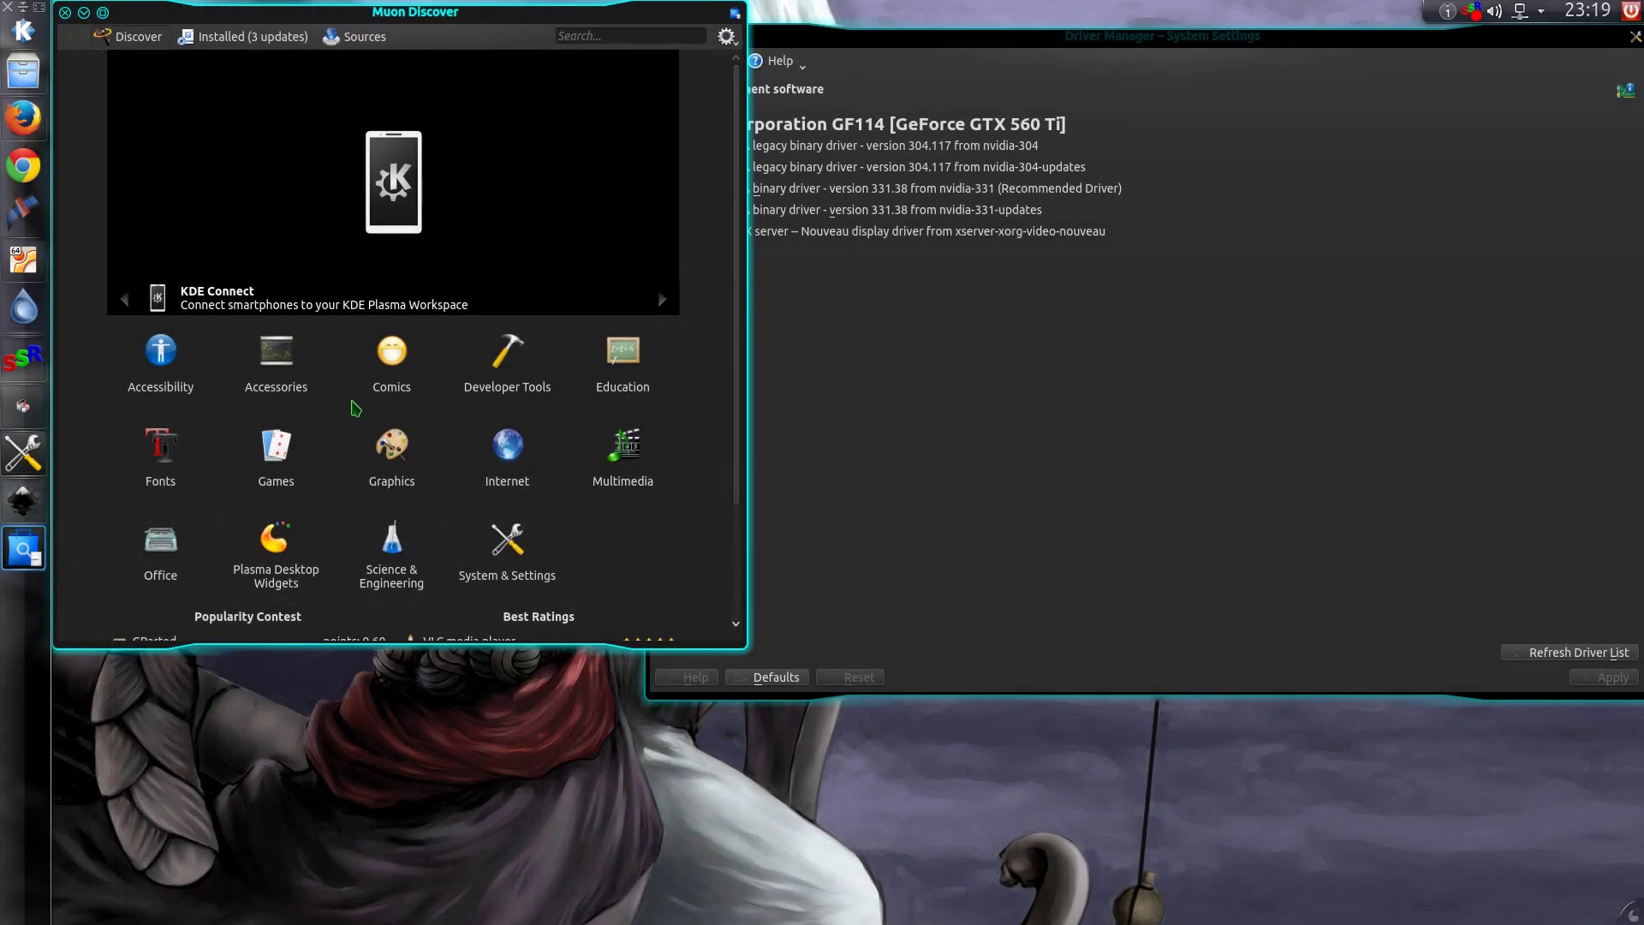
scroll(563, 525, down, 3)
scroll(564, 525, down, 3)
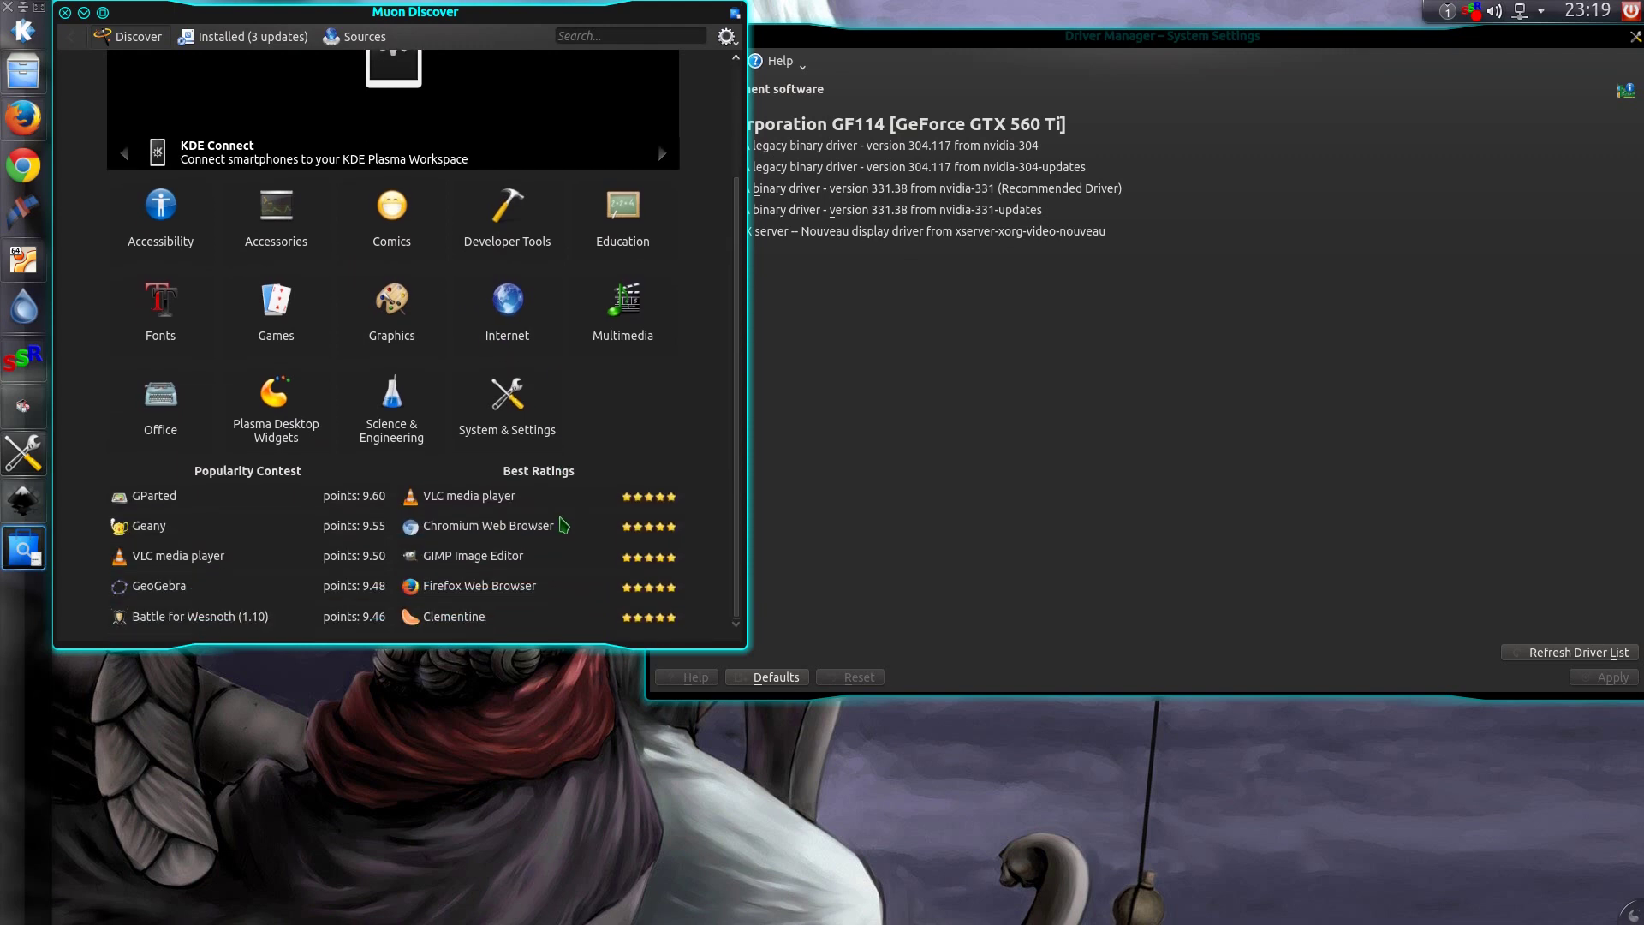
click(469, 496)
key(alt+Tab)
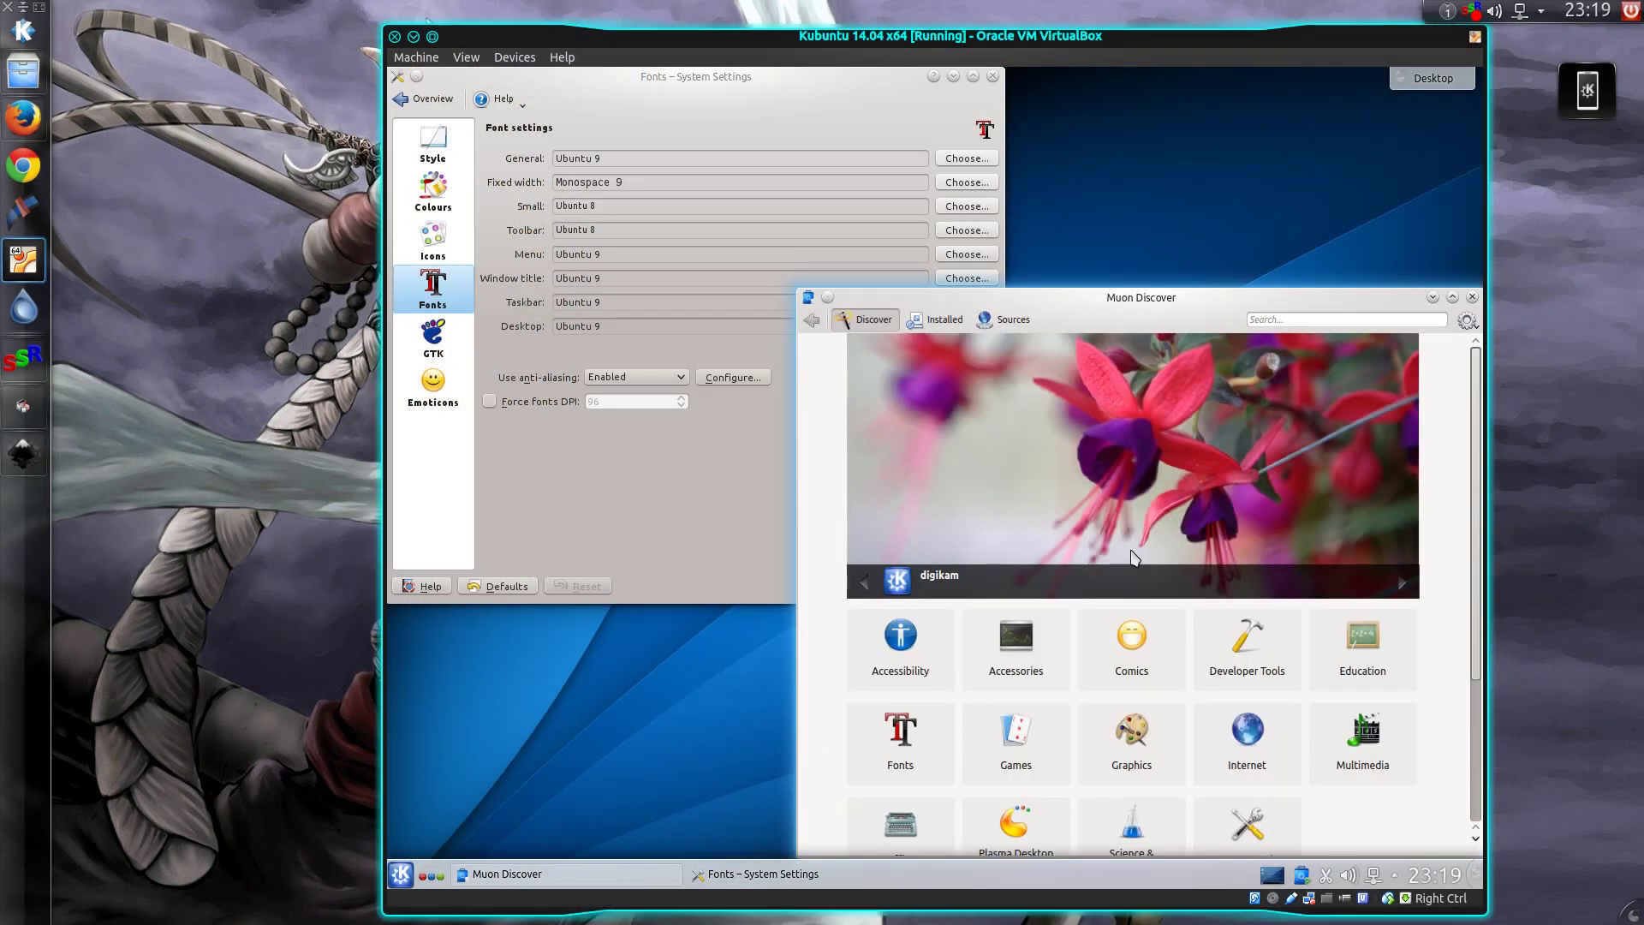
View Installed and Sources in the guest's Muon Discover, then close it and focus the desktop
click(996, 324)
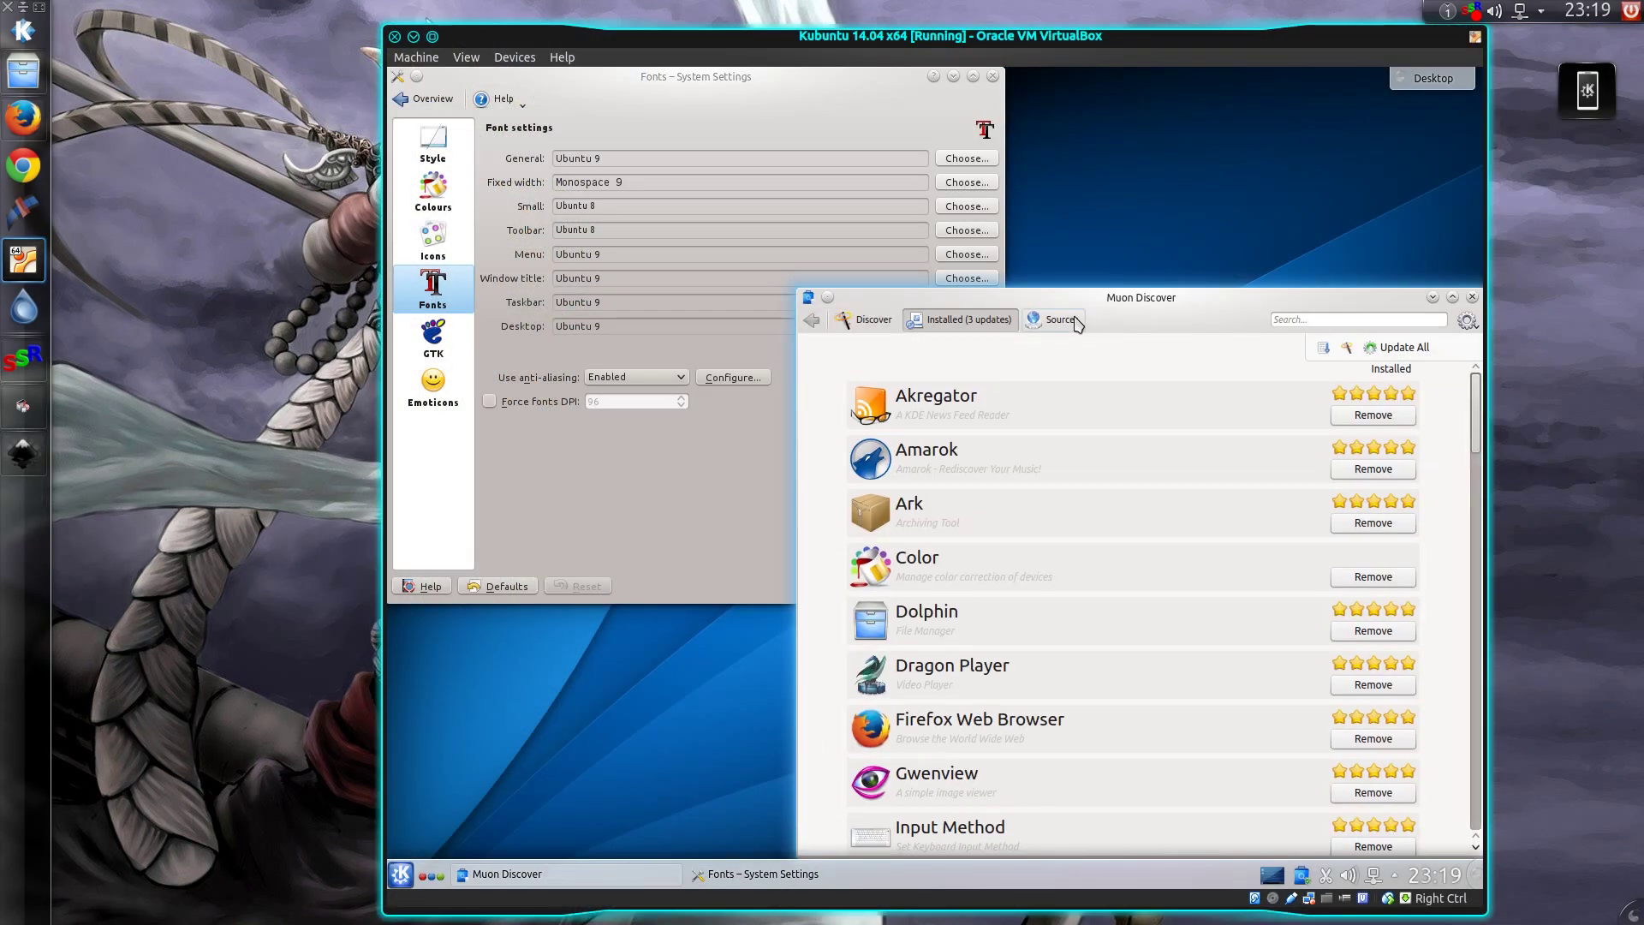
click(1068, 326)
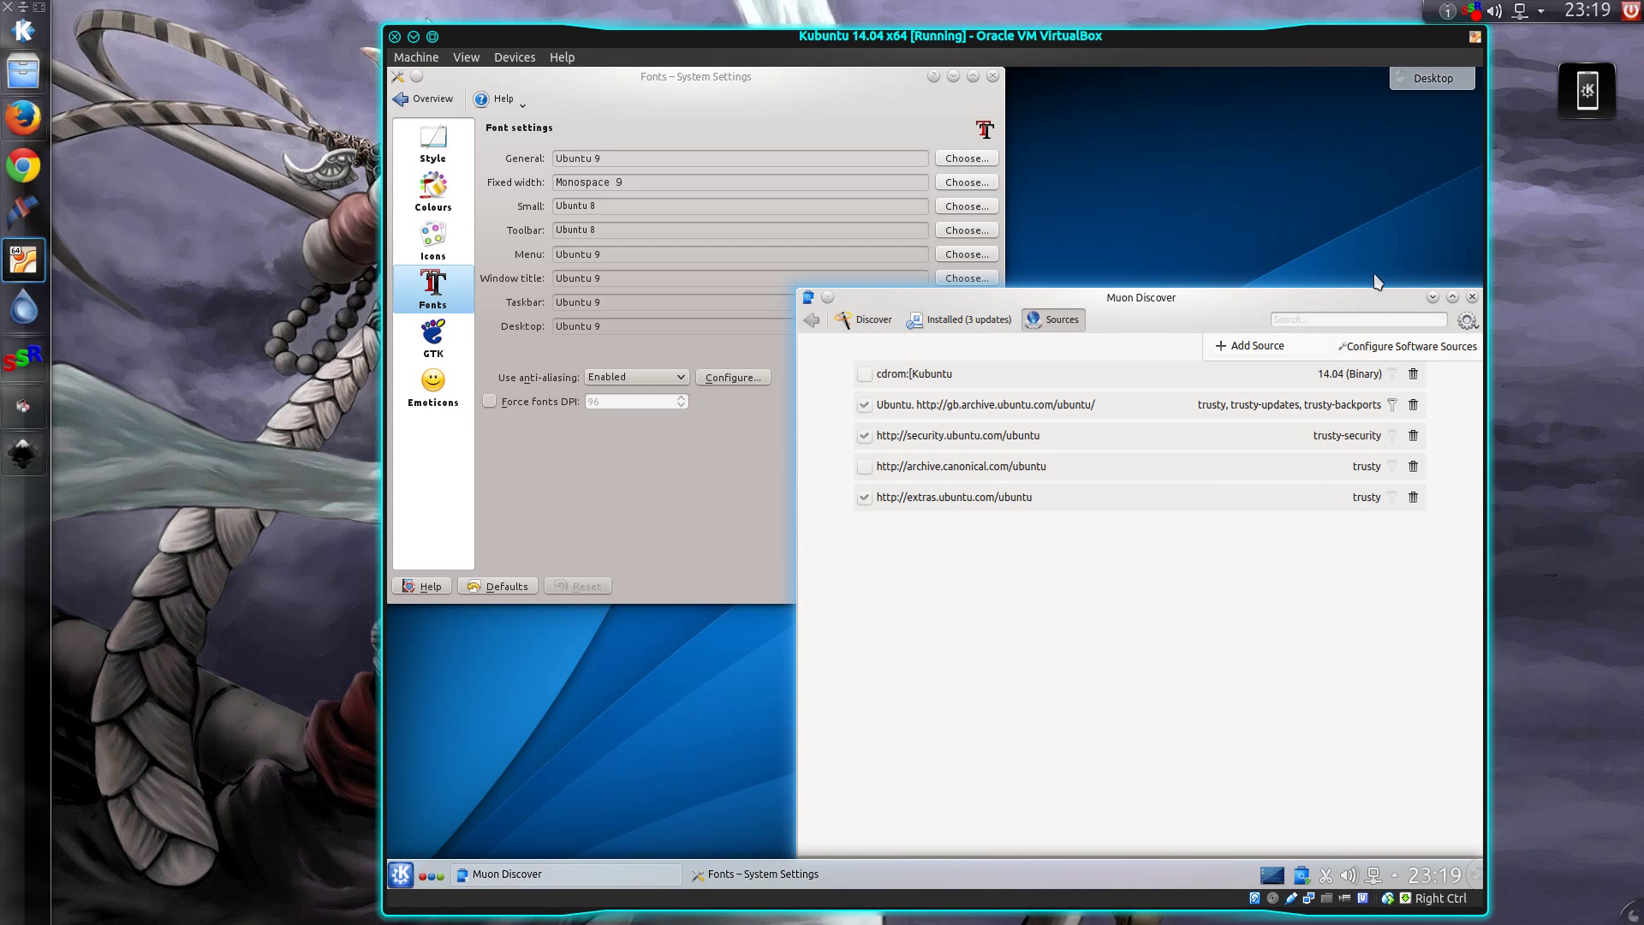
click(1473, 297)
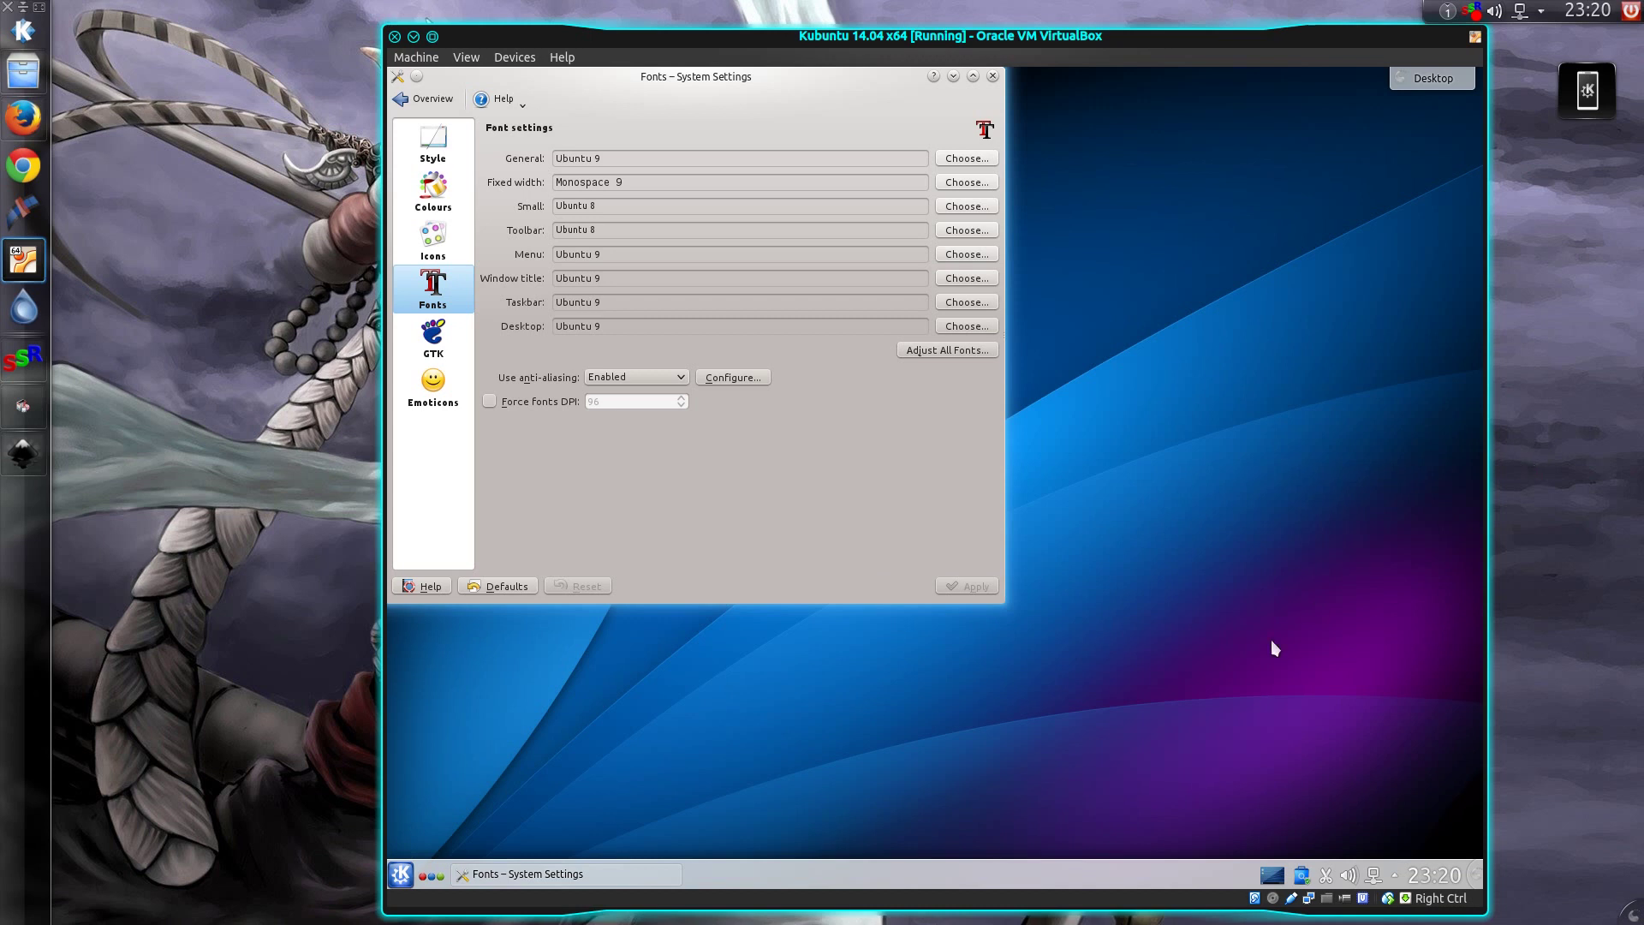
click(942, 755)
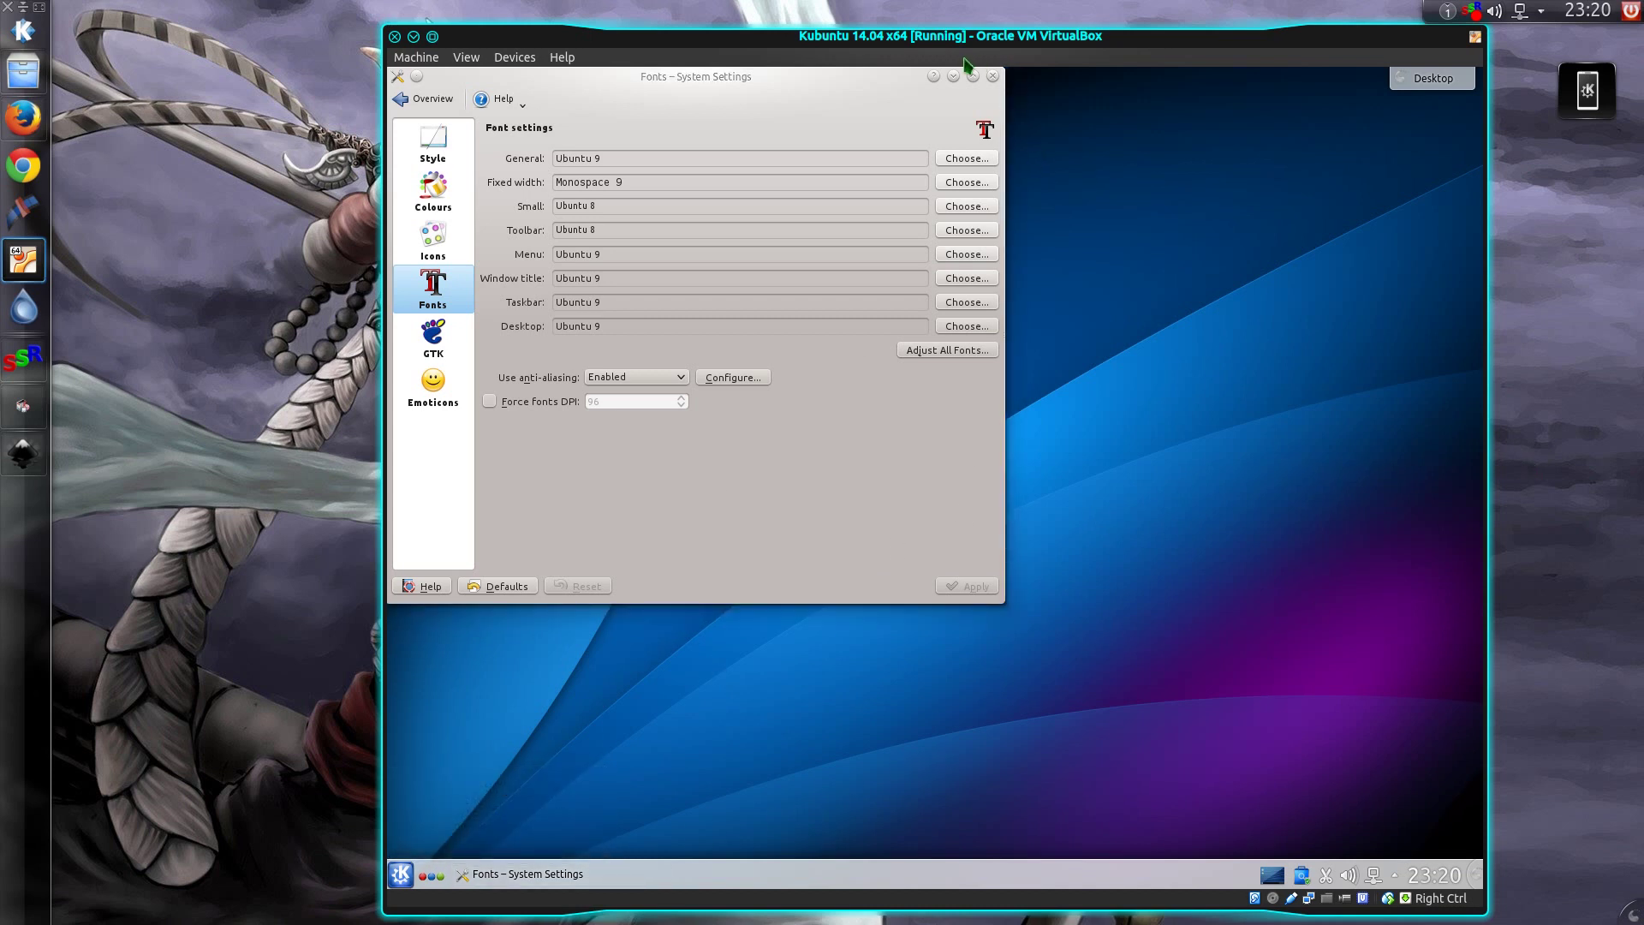
Close the guest's Fonts settings and launch Gwenview via the K menu's Education and Graphics submenus
click(992, 76)
click(400, 873)
mouse_move(526, 647)
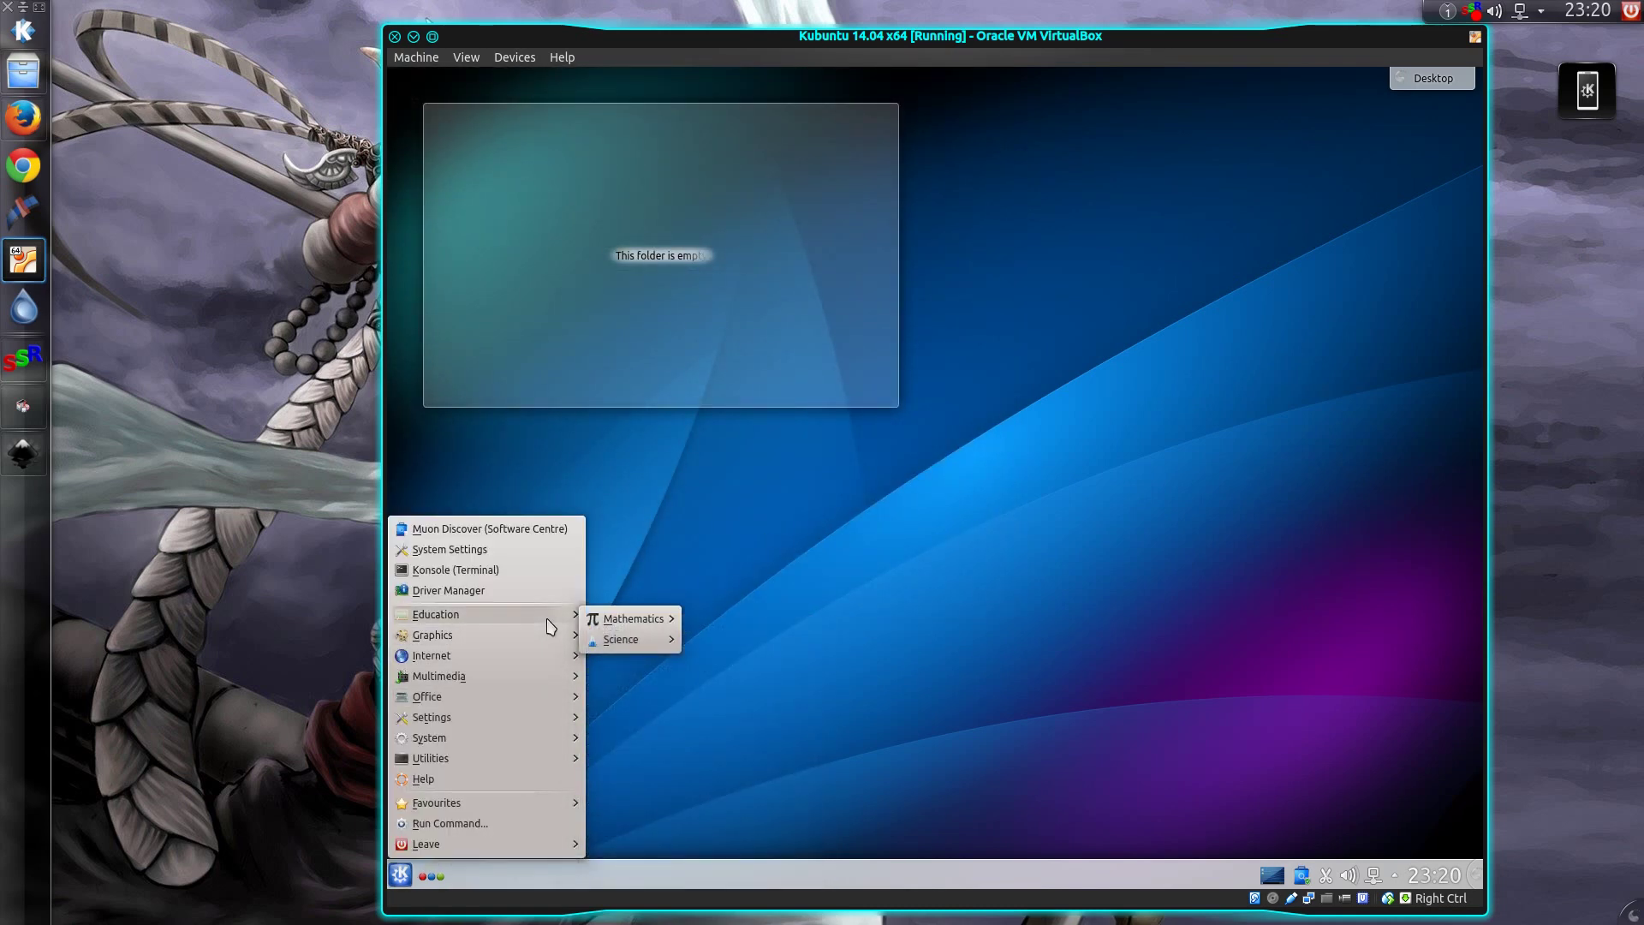
mouse_move(634, 618)
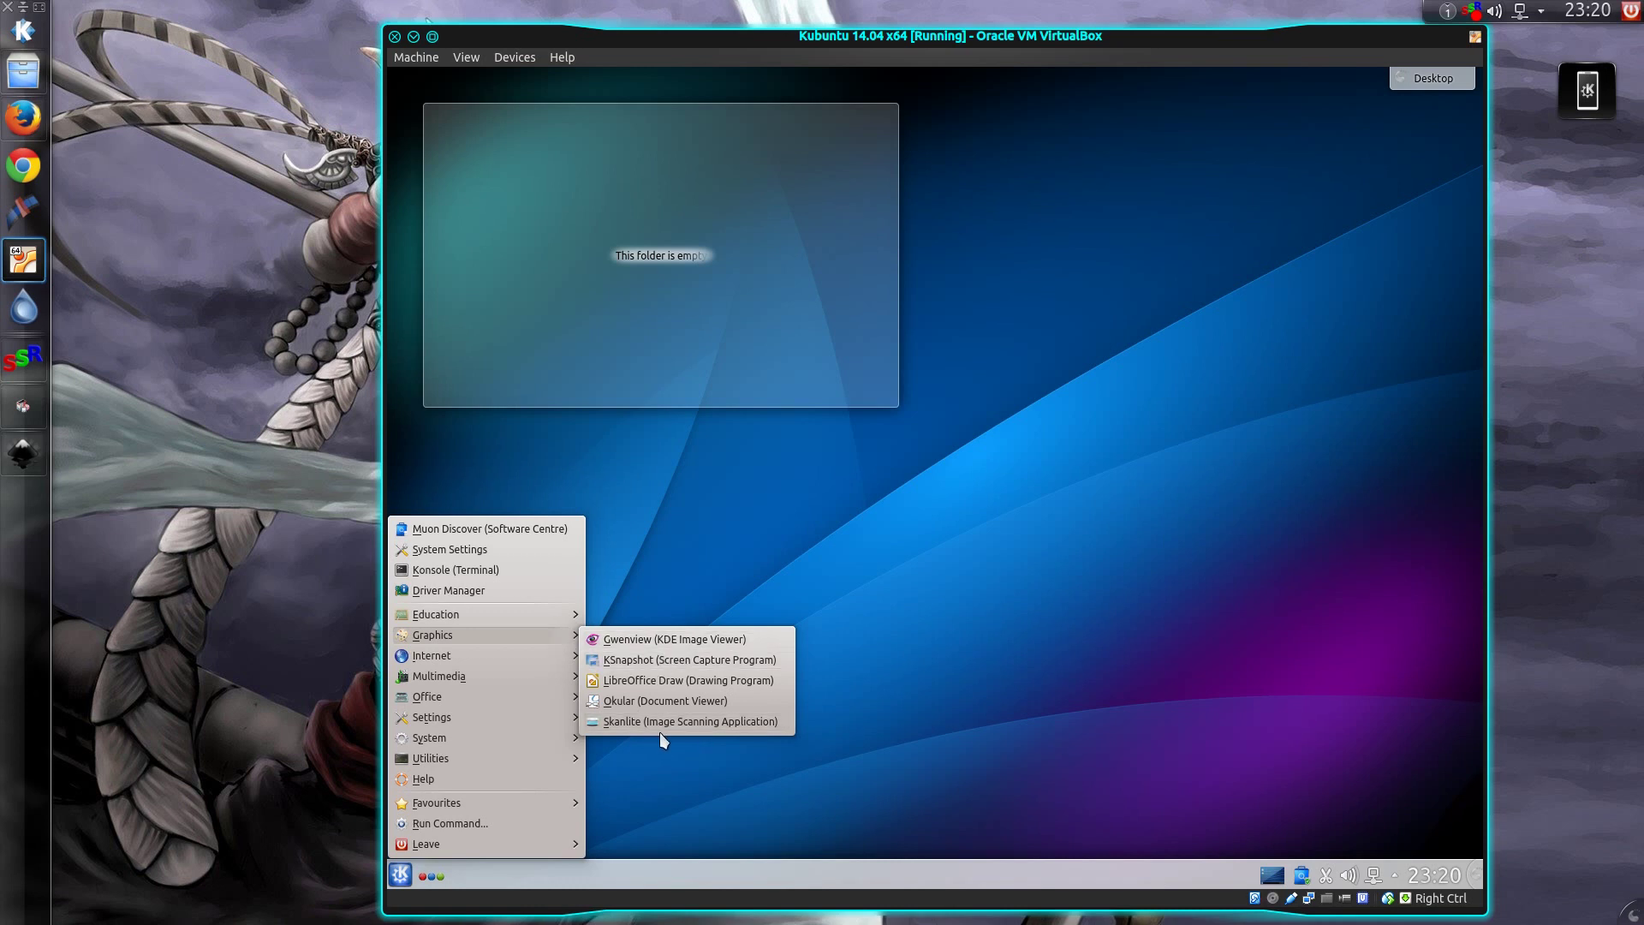
click(697, 644)
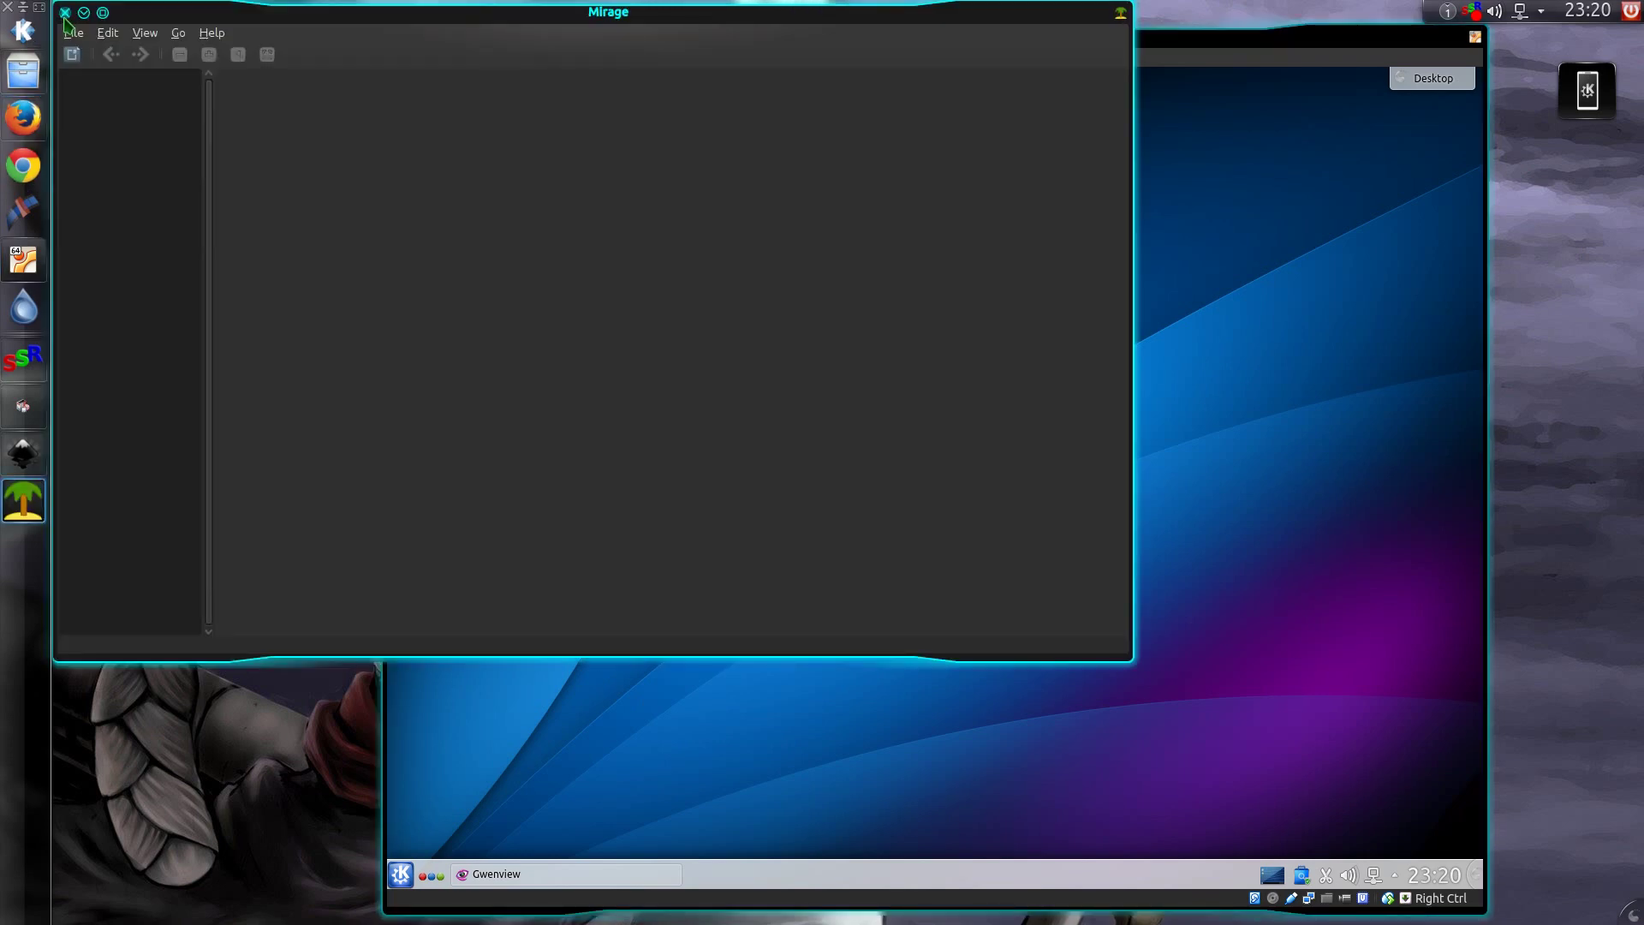
Quit Gwenview and browse the K menu's Internet, Office, Settings and System submenus
click(65, 16)
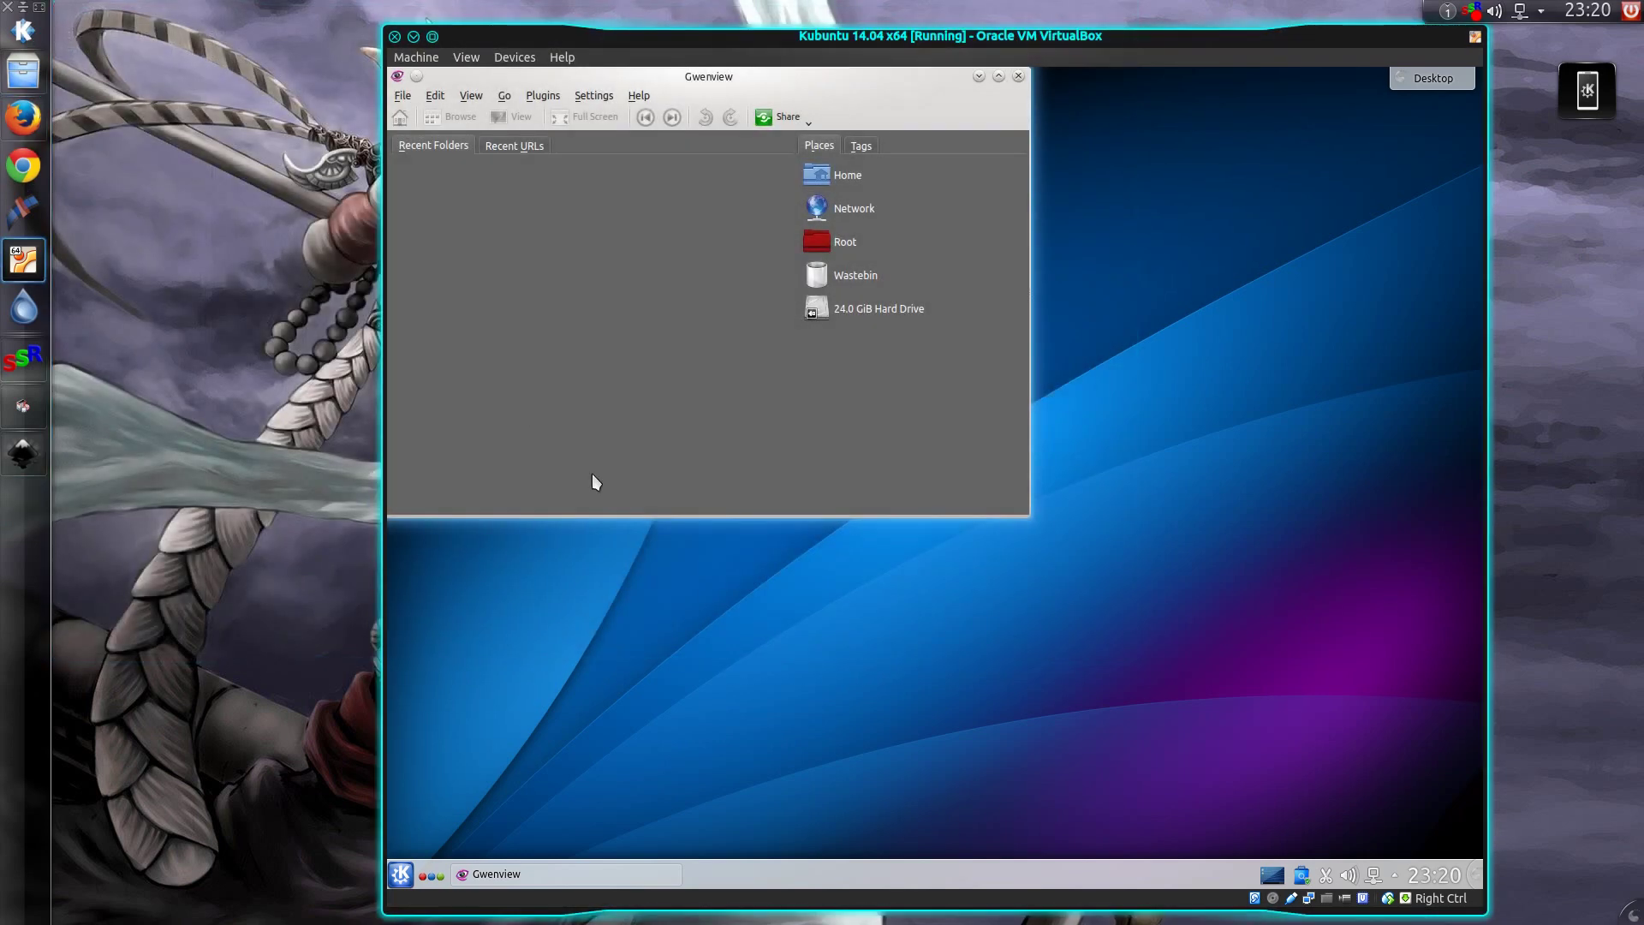
key(ctrl+q)
click(400, 874)
mouse_move(499, 810)
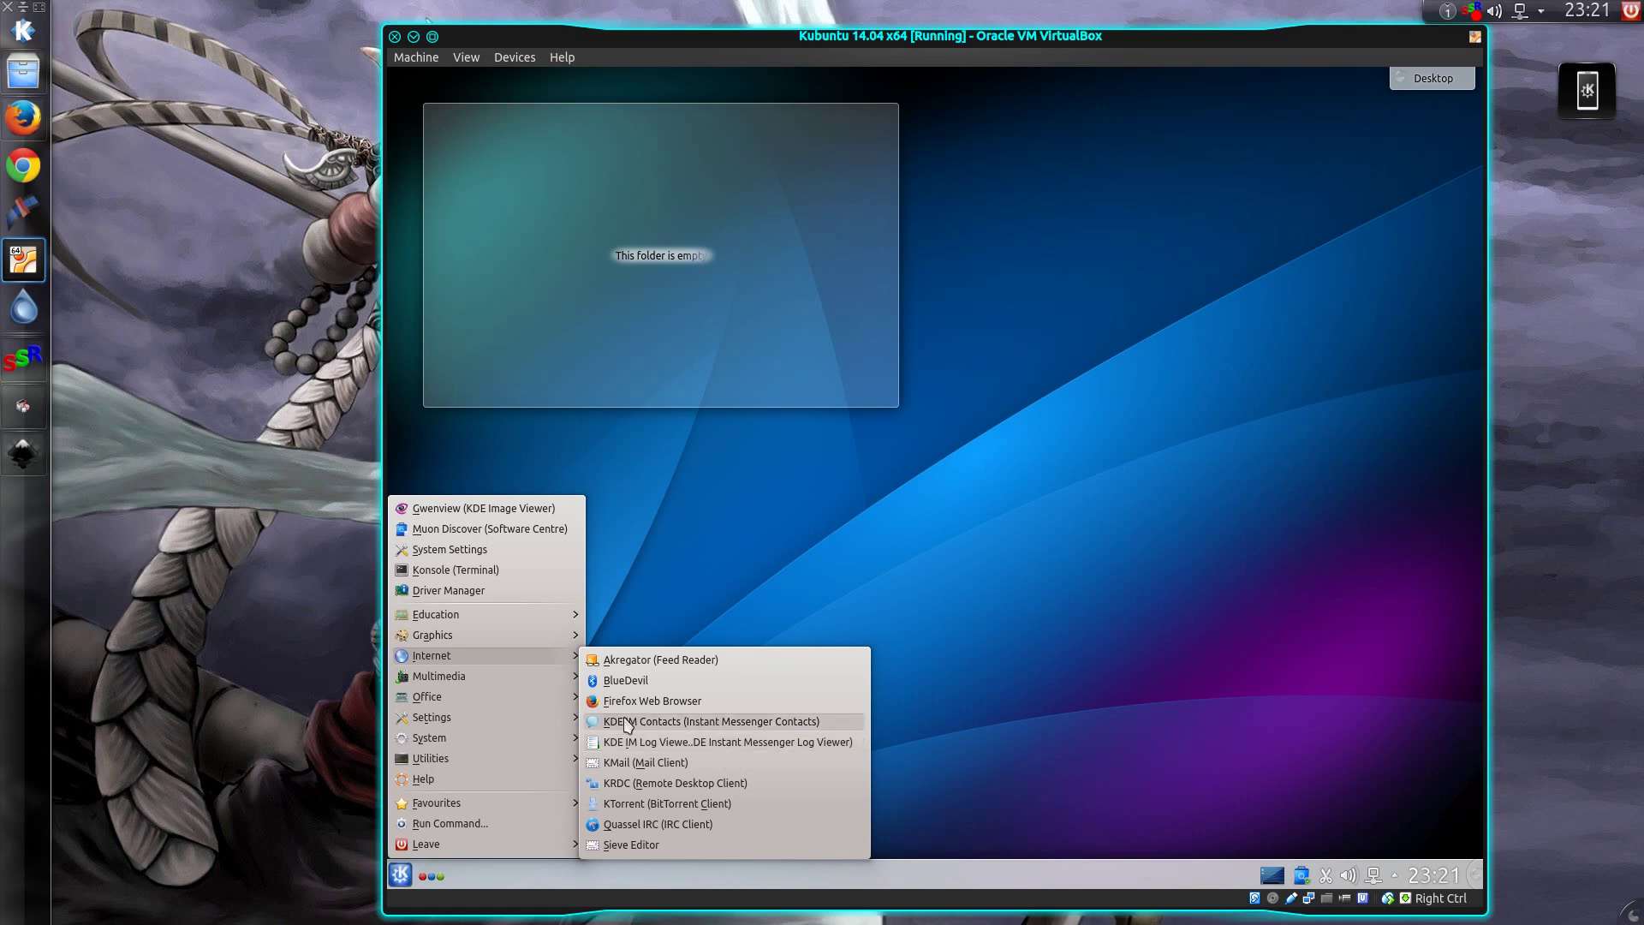
mouse_move(552, 683)
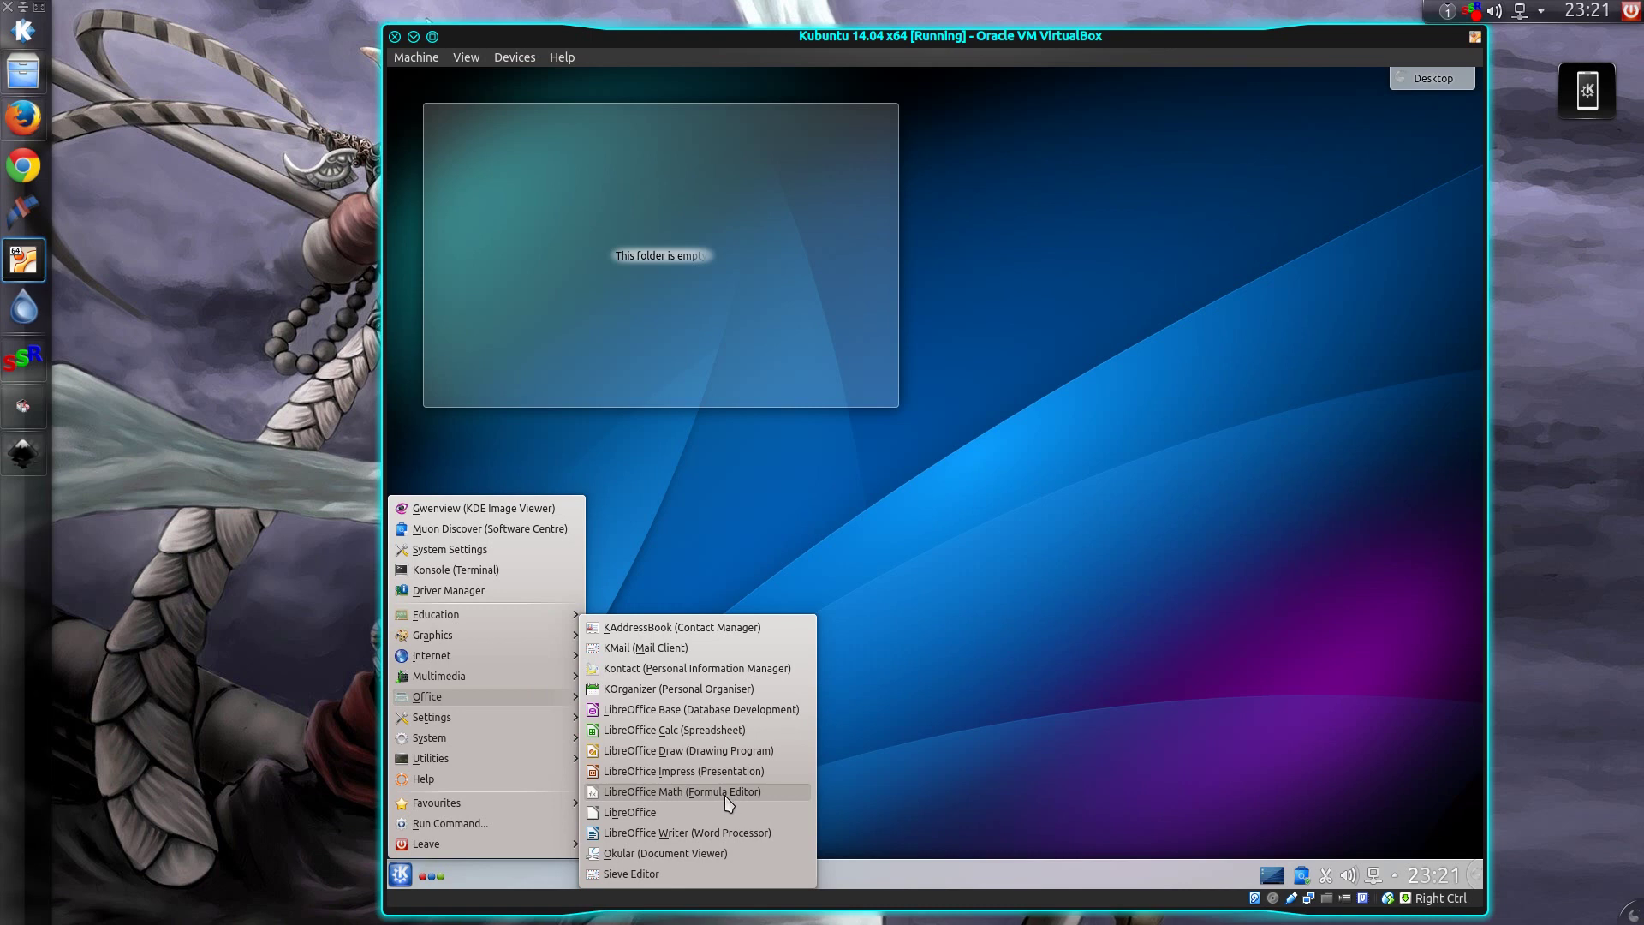
mouse_move(518, 718)
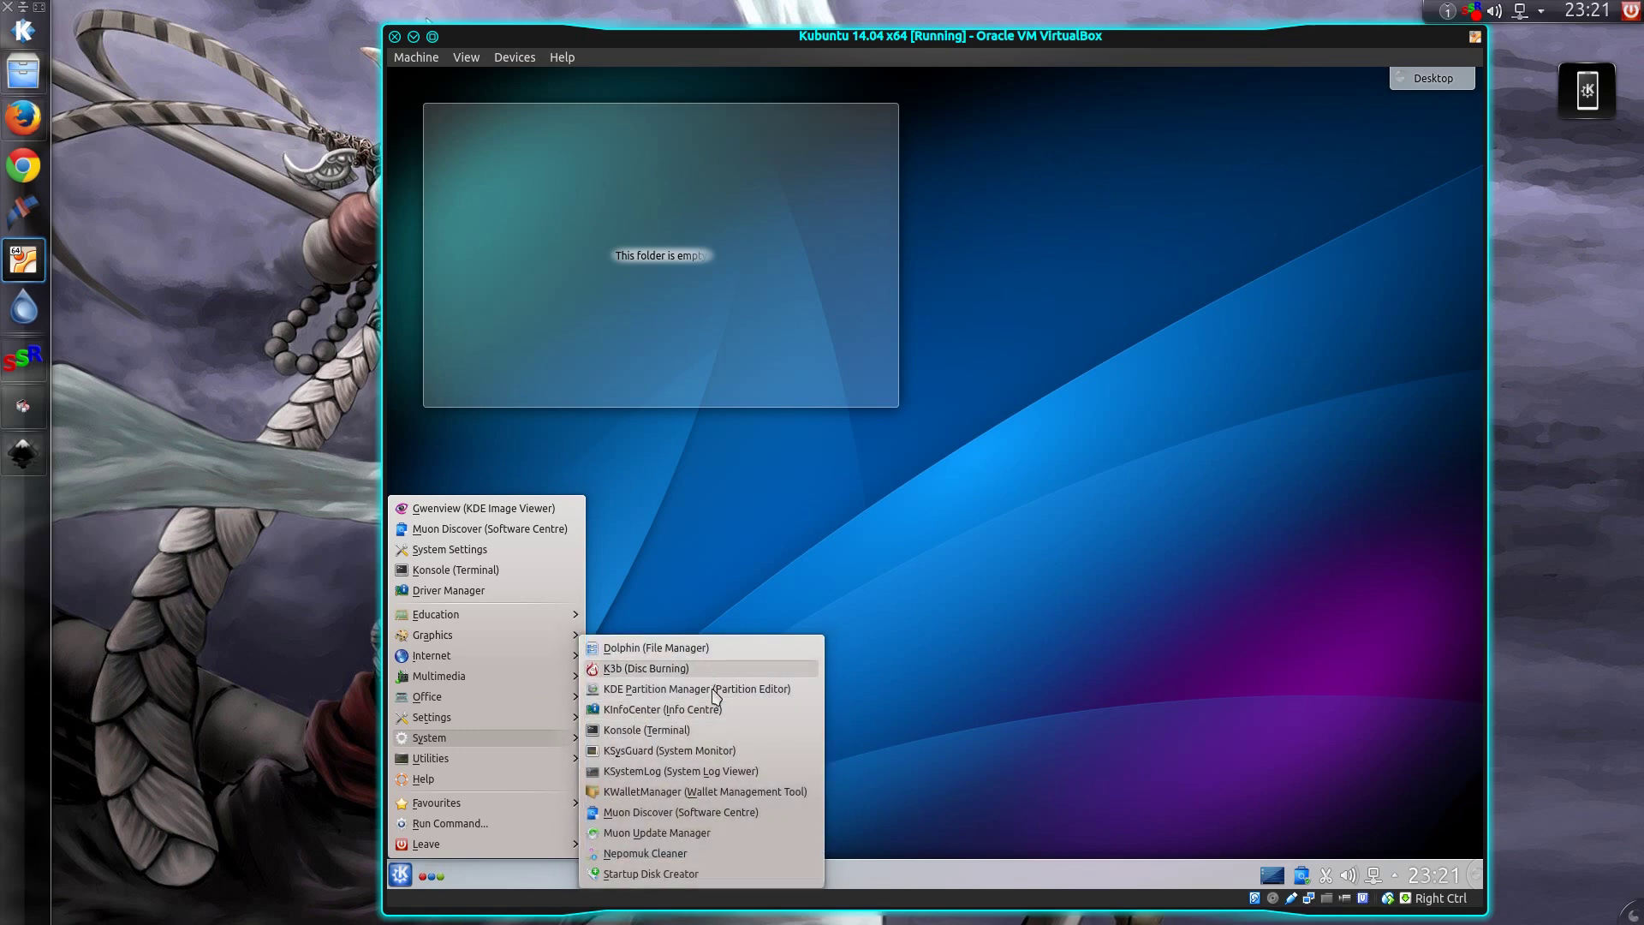
Launch KSysGuard, view its System Load graphs for CPU, memory and network, then close it
click(694, 751)
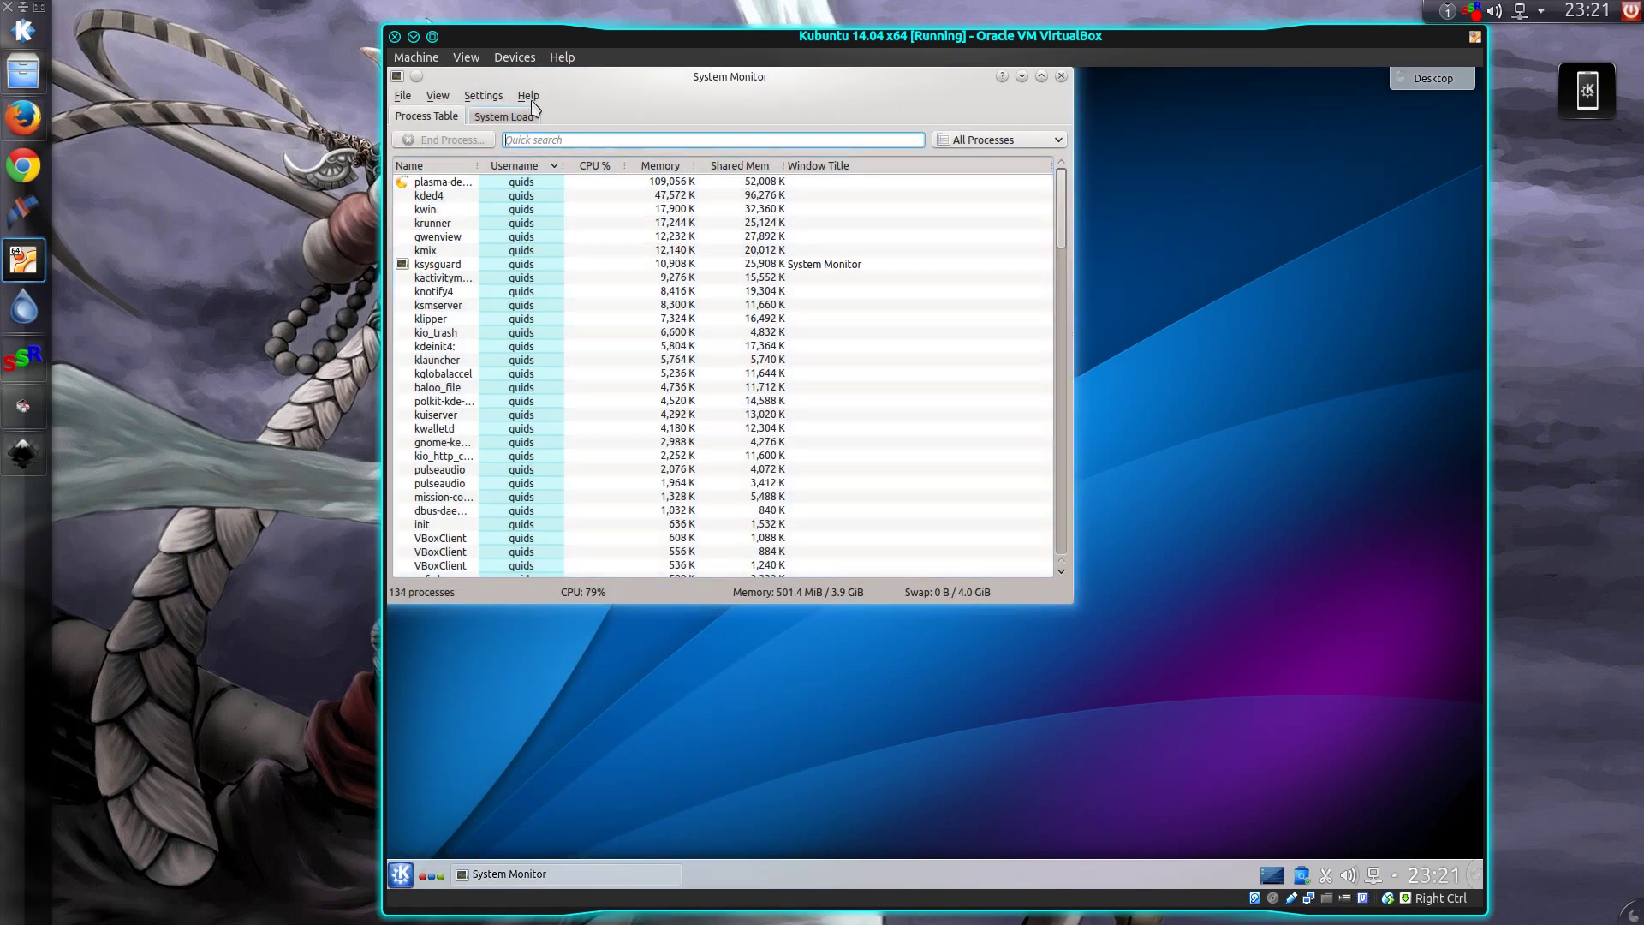
click(516, 117)
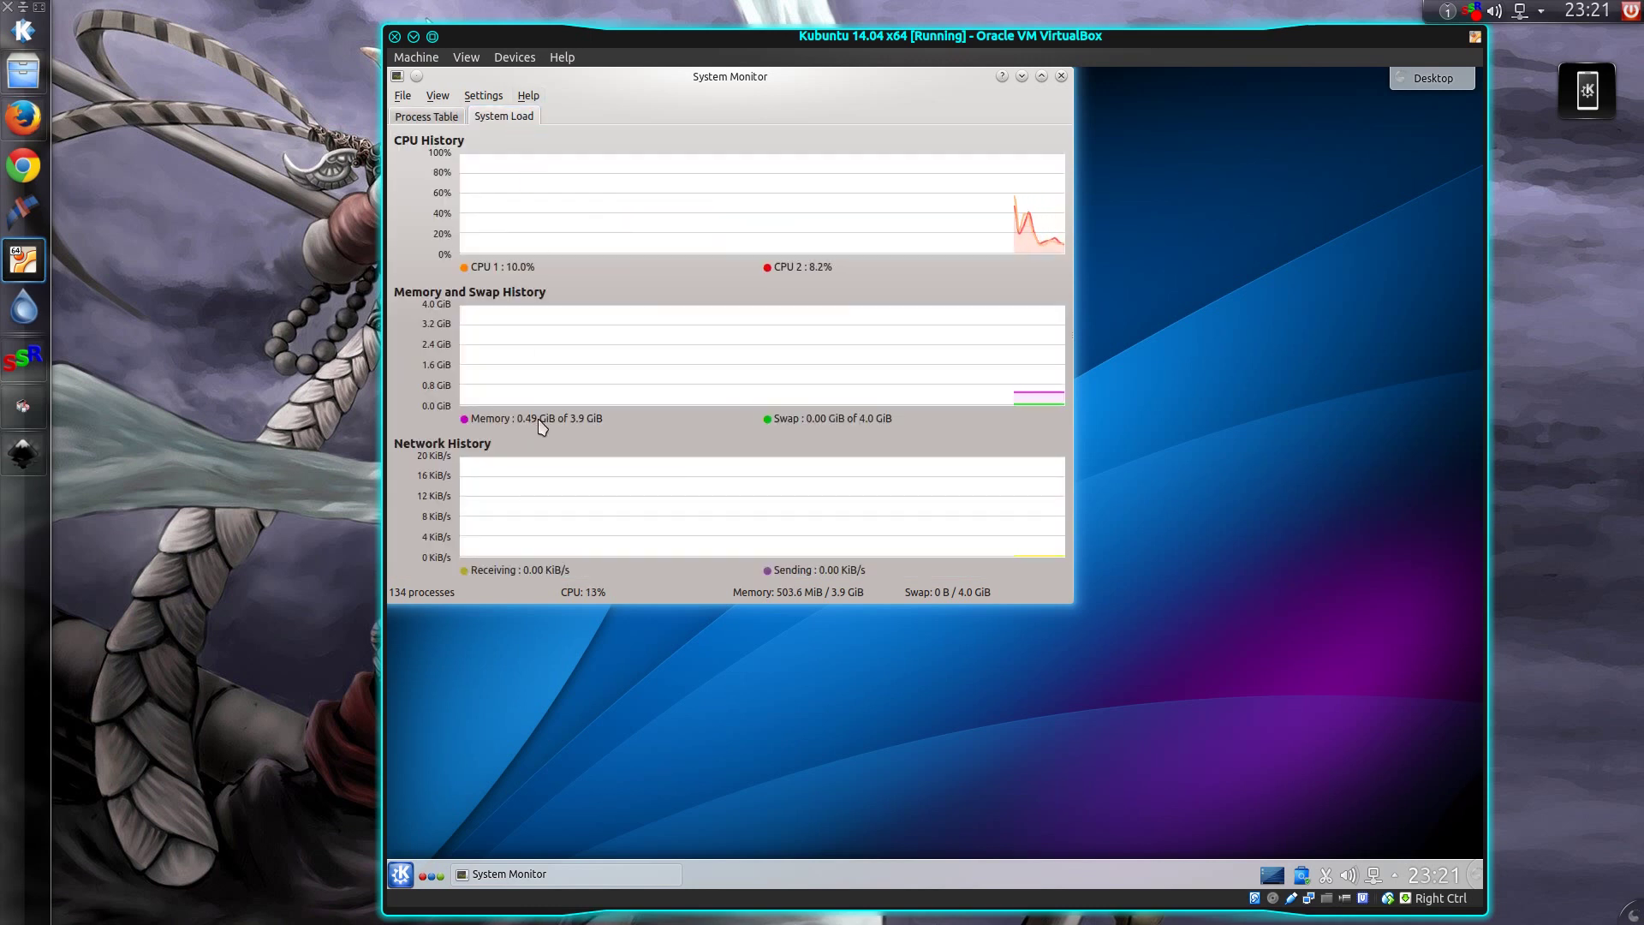
click(1062, 76)
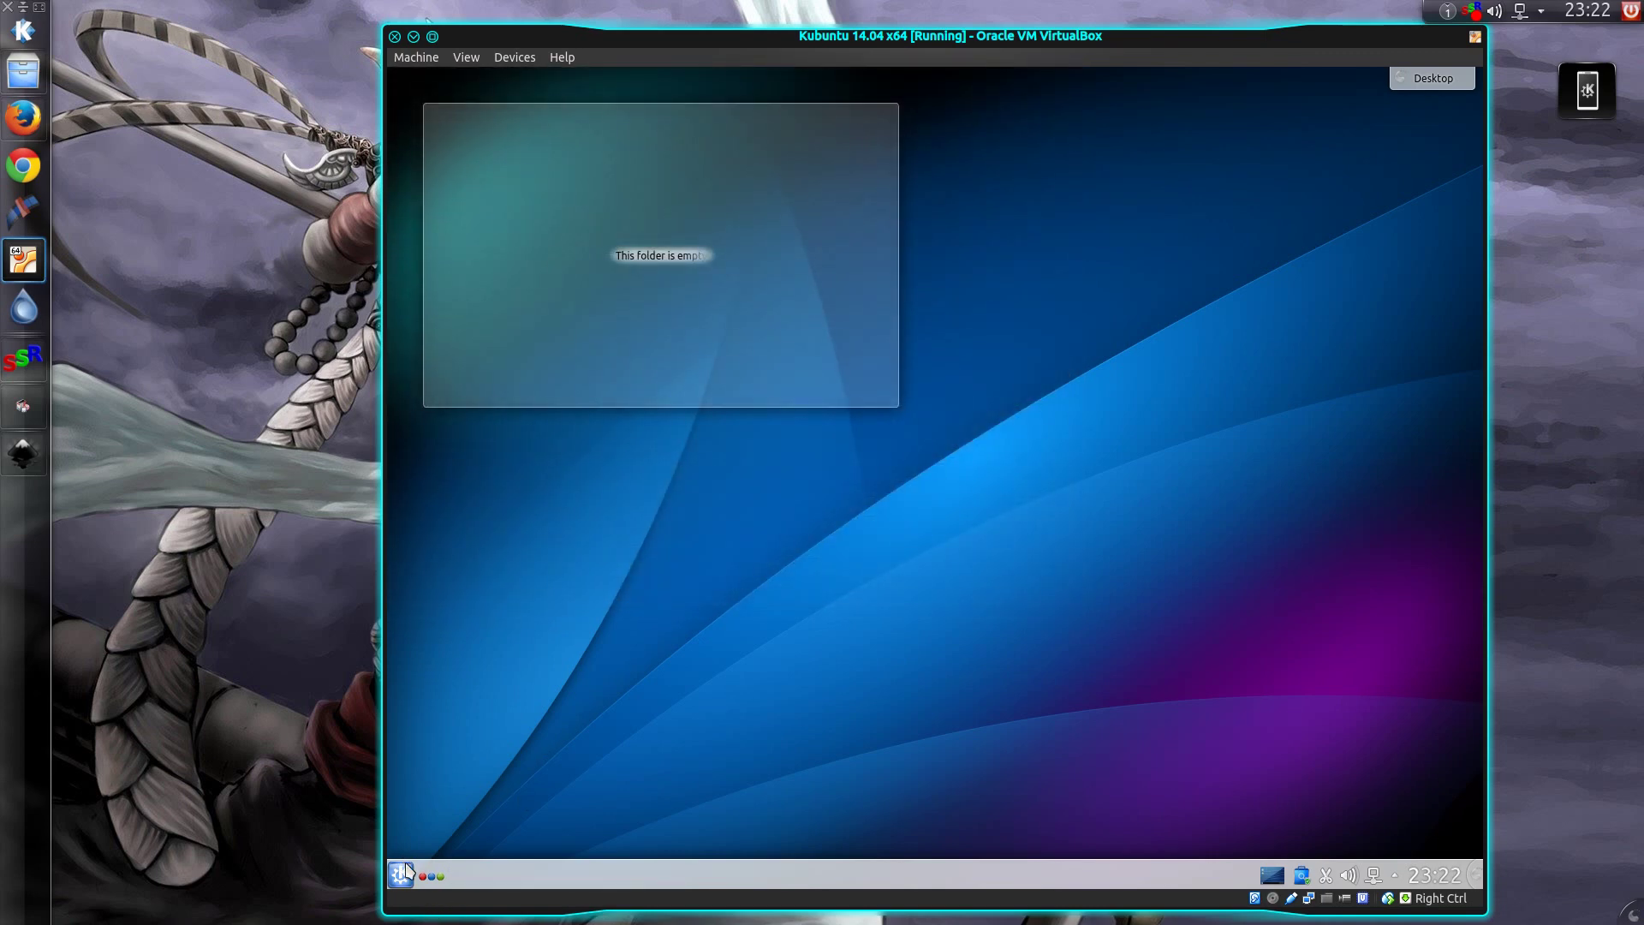
Reopen the guest's K menu on the System submenu, now listing KSysGuard among recent entries
click(400, 867)
mouse_move(534, 743)
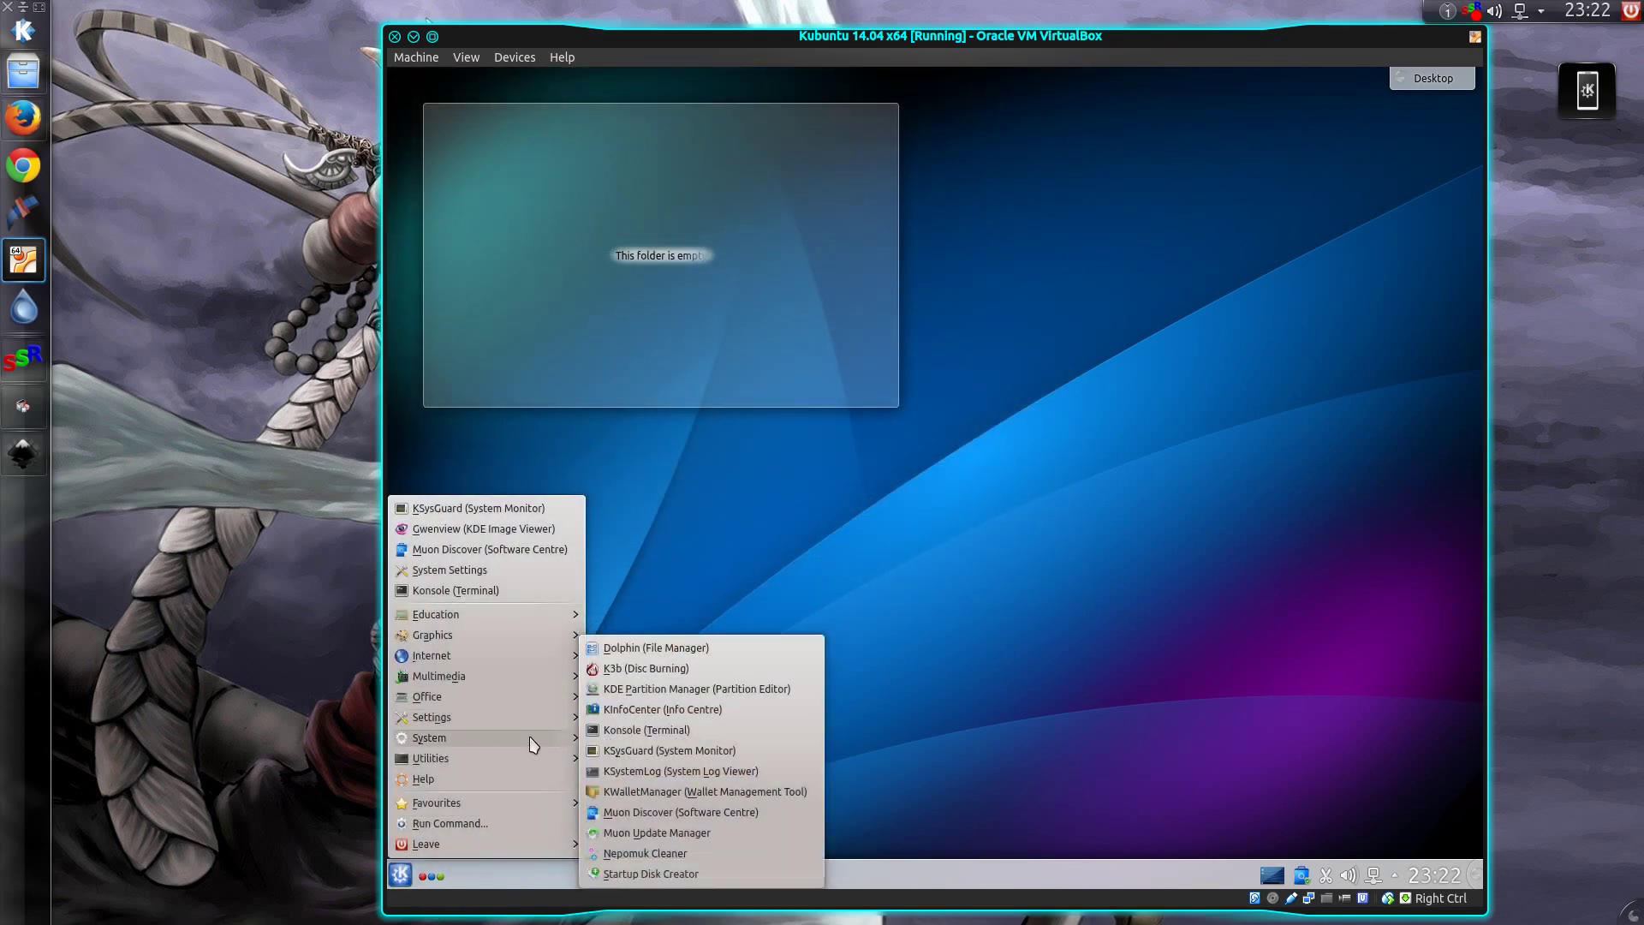